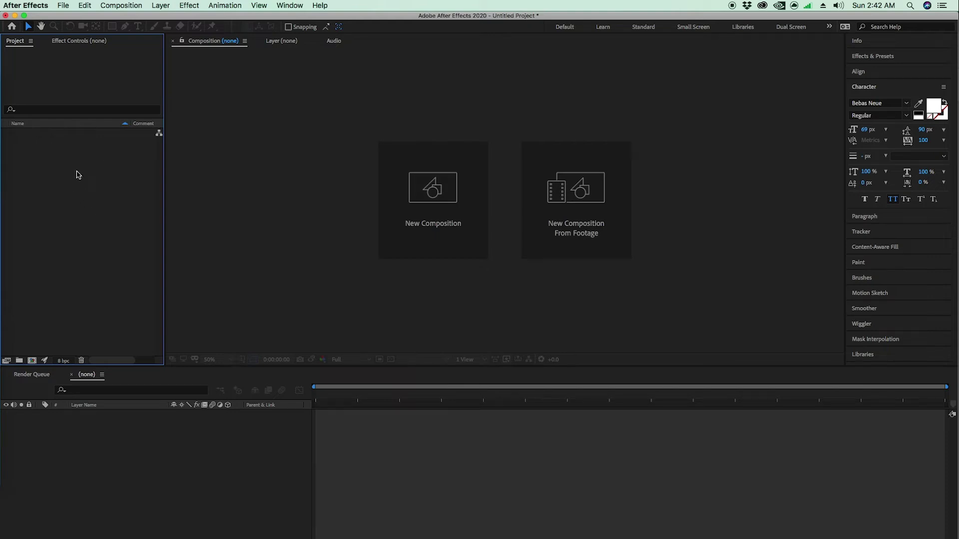
double_click(77, 174)
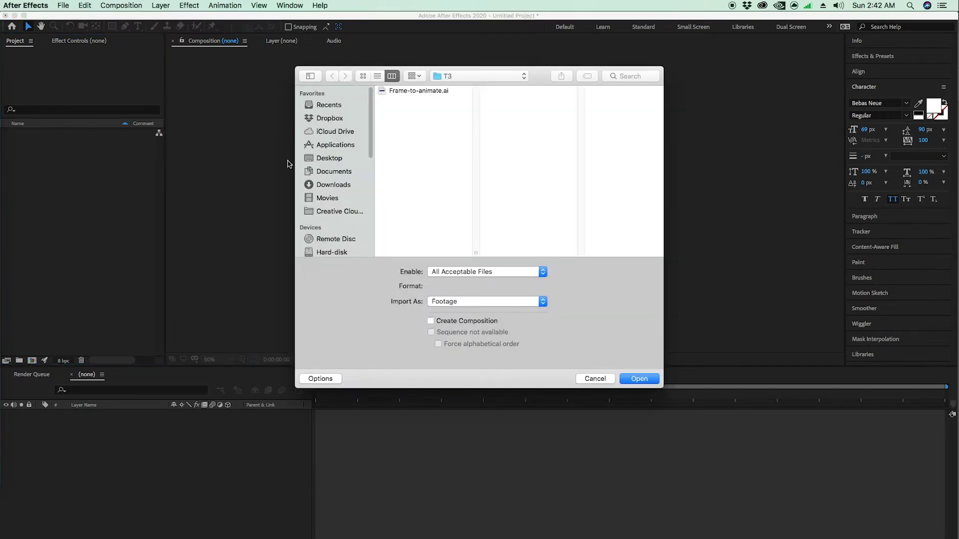
left_click(436, 90)
left_click(585, 381)
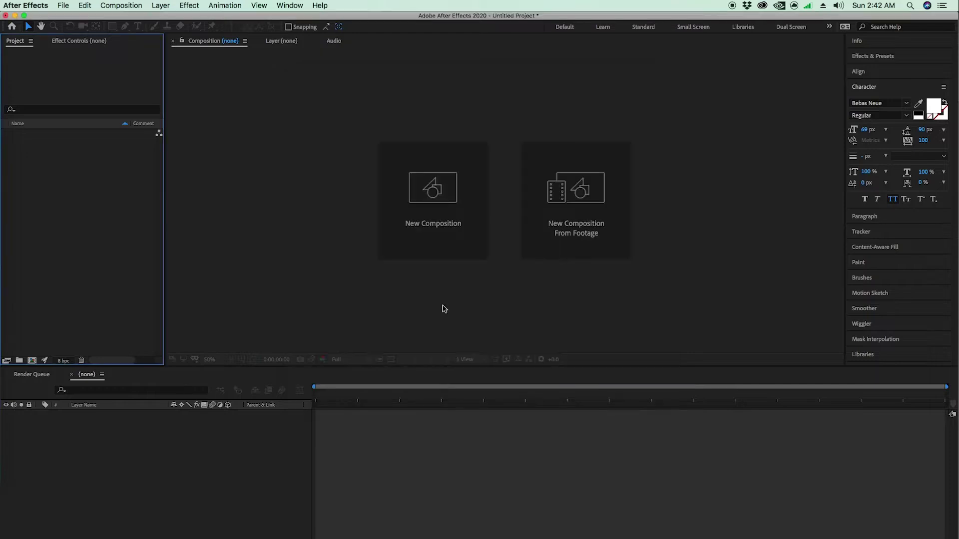
- Import Frame-to-animate.ai as a composition that retains layer sizes
left_click(63, 6)
mouse_move(125, 137)
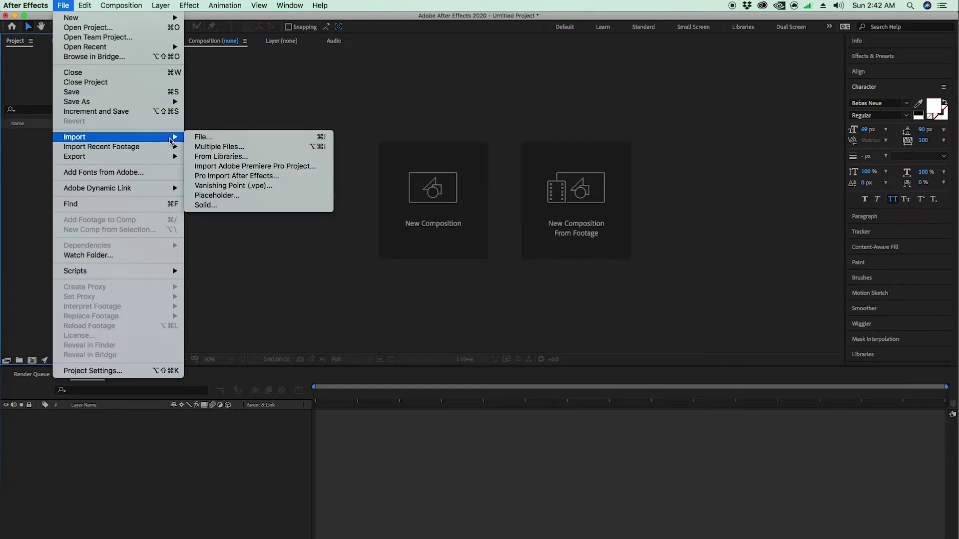
left_click(237, 138)
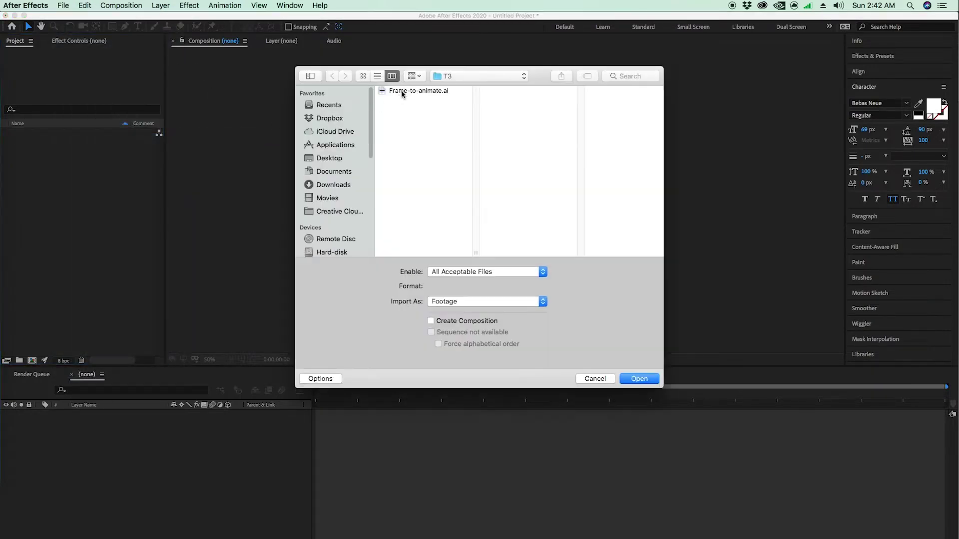
left_click(402, 92)
left_click(463, 302)
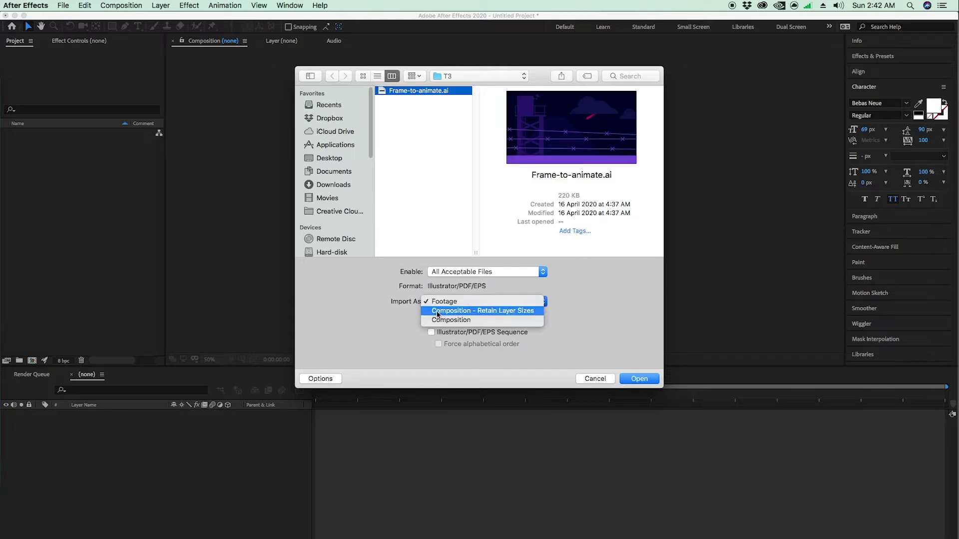
left_click(482, 311)
left_click(639, 379)
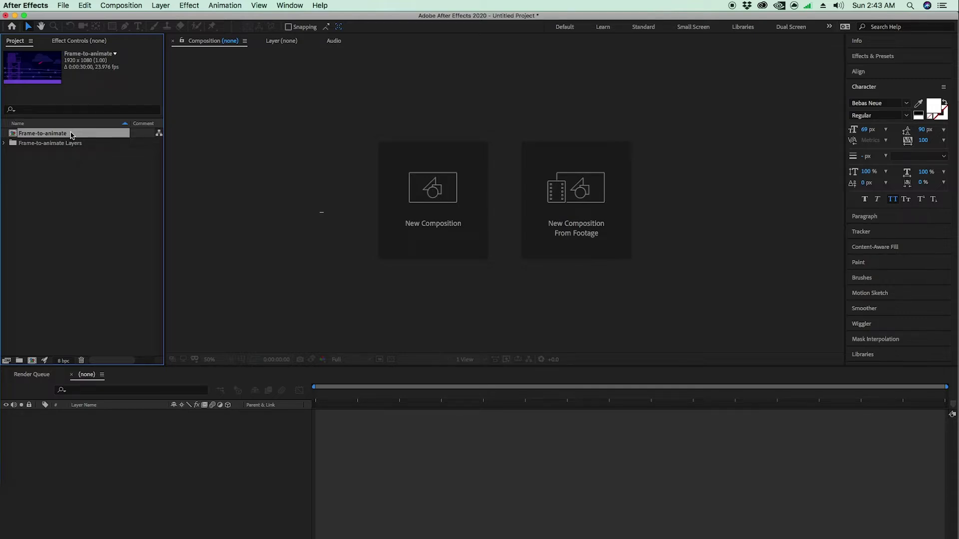
- Open the Frame-to-animate composition and scrub through its timeline to the end
double_click(71, 134)
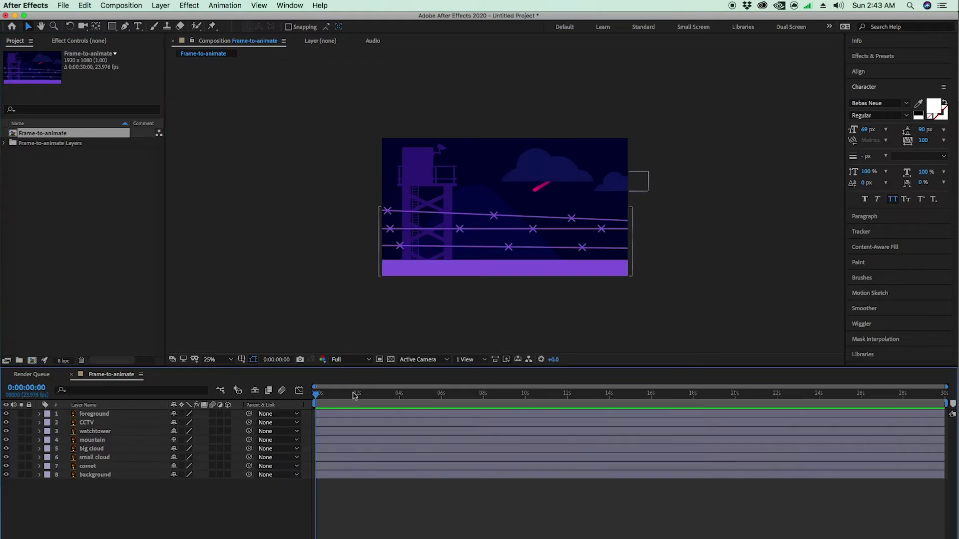
left_click_drag(622, 423, 286, 425)
left_click_drag(423, 405, 949, 421)
- Review the composition's frame size, frame rate and duration in its settings
right_click(278, 503)
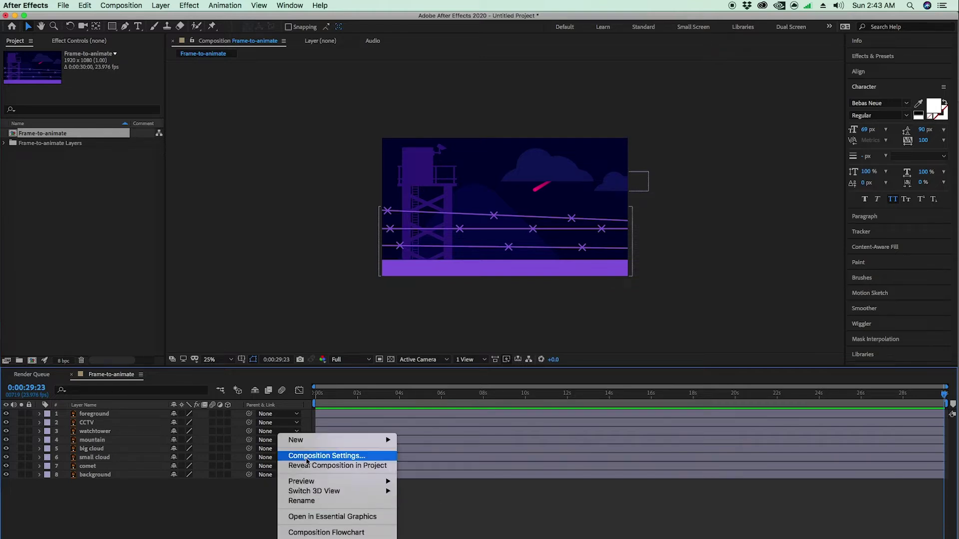
left_click(310, 456)
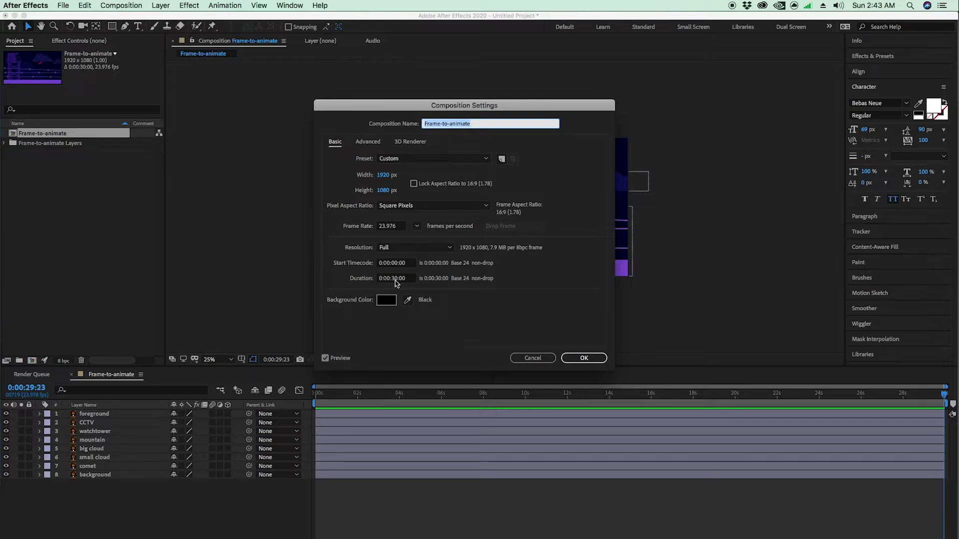
left_click(541, 359)
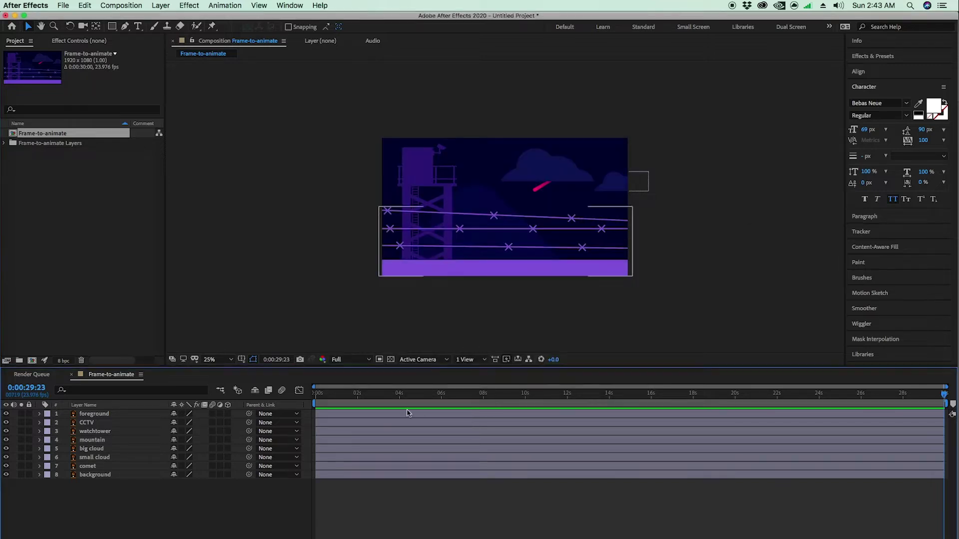
- Shorten the work area so that it ends at the 10-second mark
left_click_drag(325, 397, 526, 404)
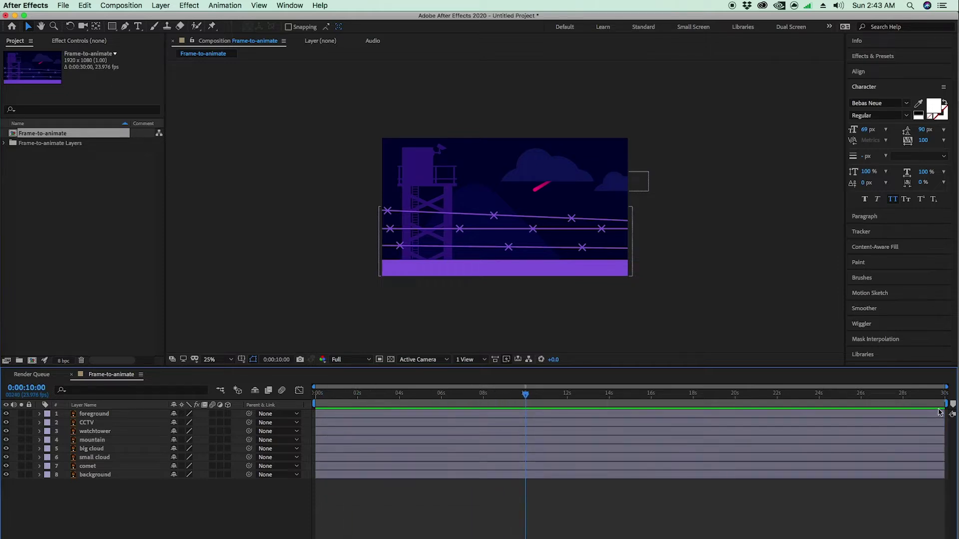
left_click_drag(947, 404, 526, 404)
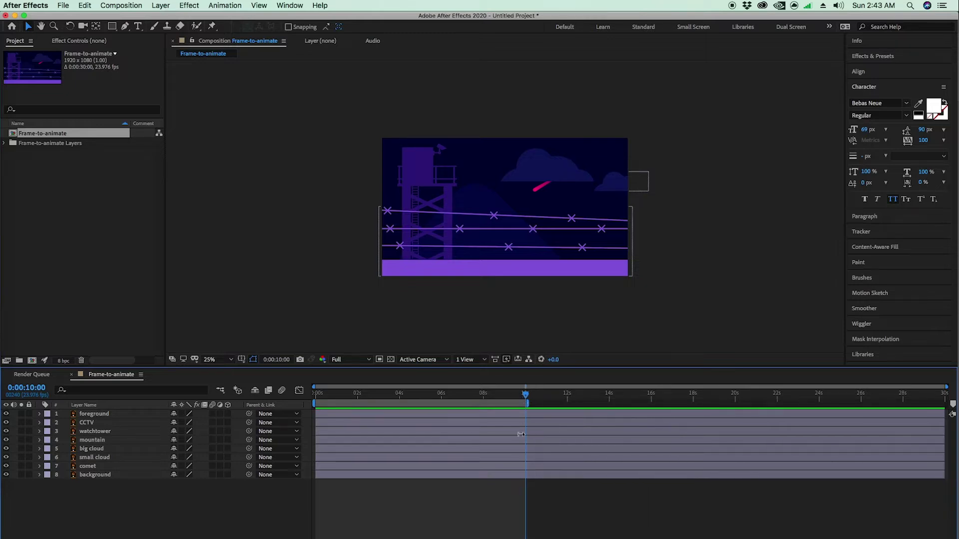
- Preview the shortened work area by scrubbing and playing it, and return to the first frame
left_click_drag(526, 397, 604, 399)
left_click_drag(370, 396, 515, 415)
left_click(591, 431)
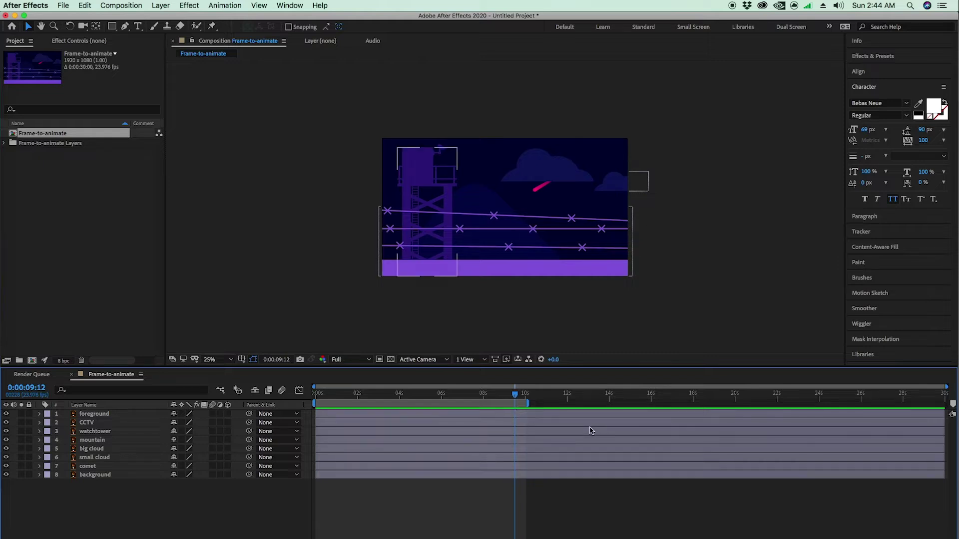
key("space")
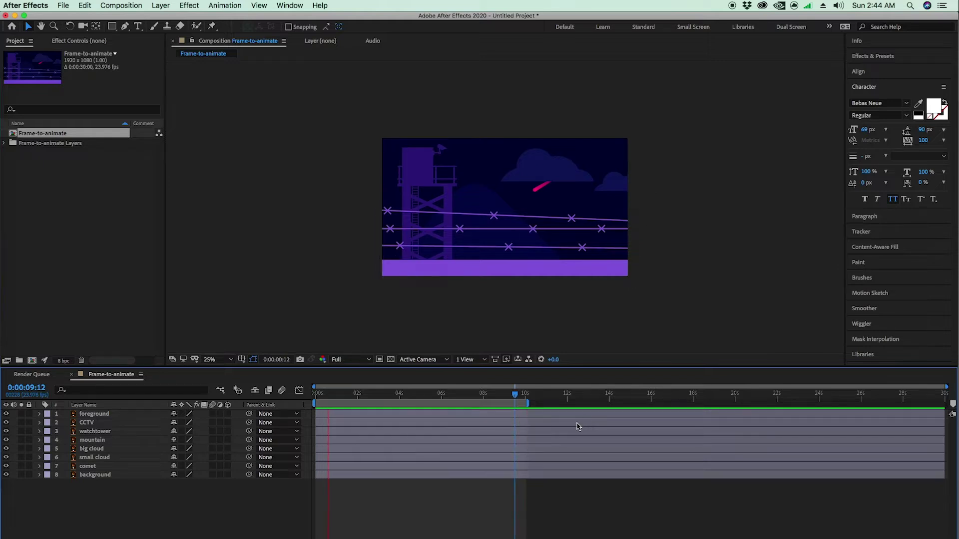
left_click_drag(379, 397, 458, 459)
key("Home")
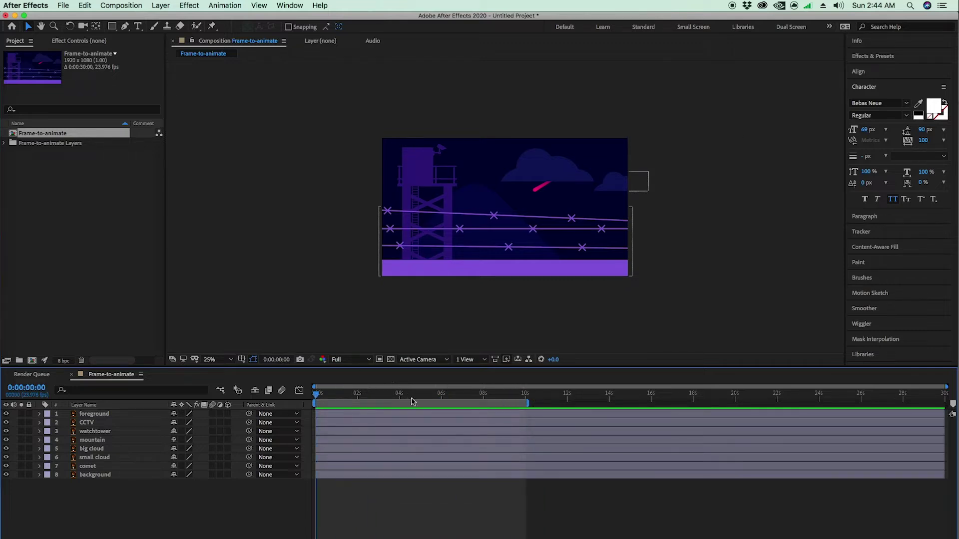
- Trim the composition to the work area, check its new end and return to the first frame
right_click(465, 406)
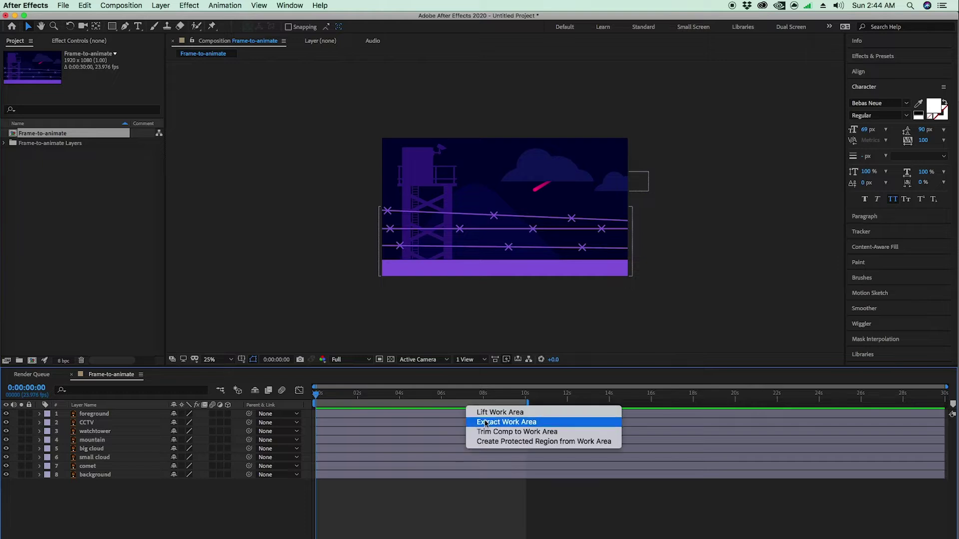
left_click(517, 432)
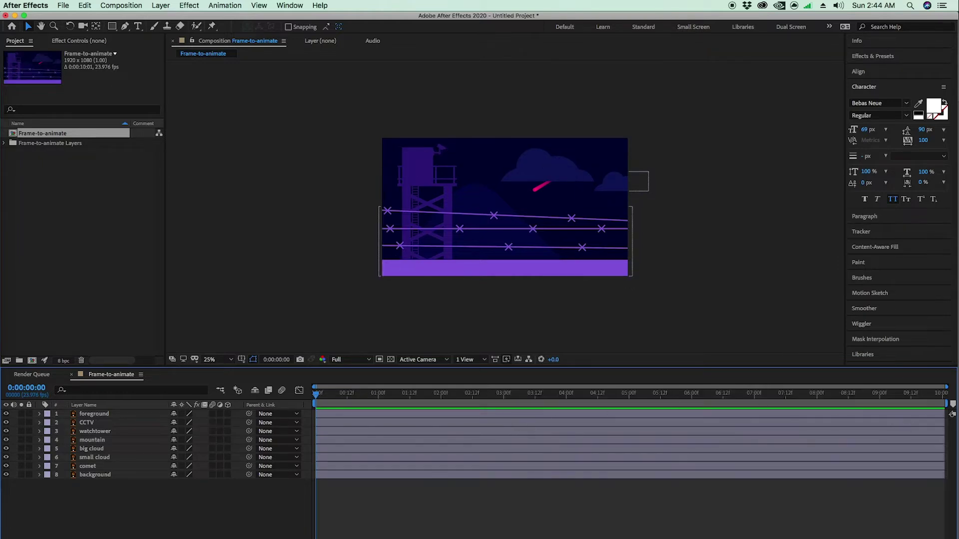
left_click_drag(938, 398, 942, 422)
key("Home")
- Move the mountain layer down the stack so it sits directly above the background layer
left_click(99, 475)
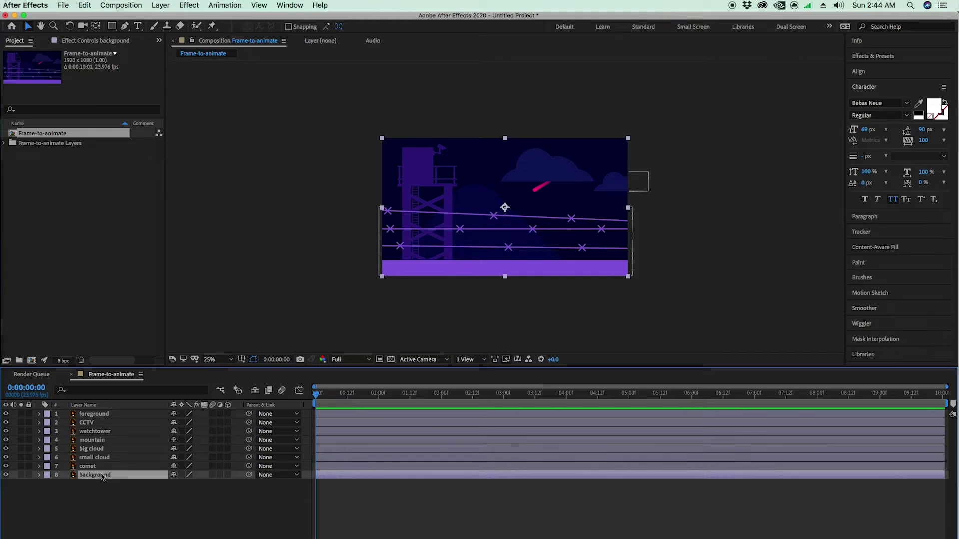
left_click(101, 441)
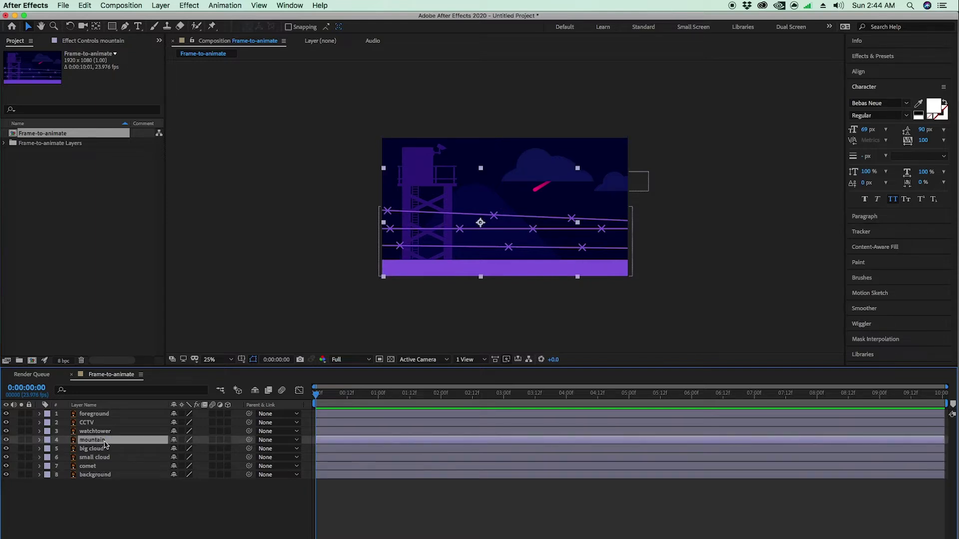
left_click_drag(103, 443, 103, 473)
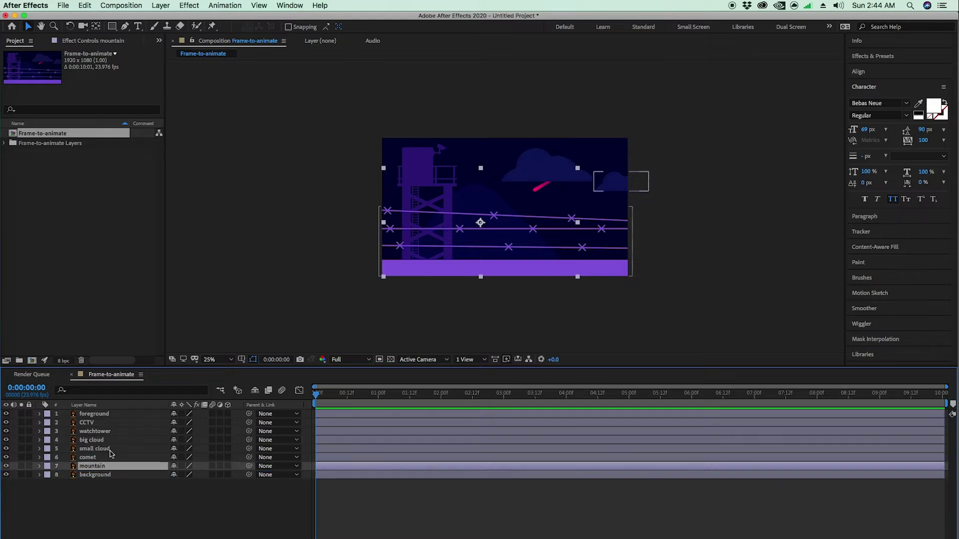
- Go through the layers from the background upward to examine their stacking order
left_click(96, 477)
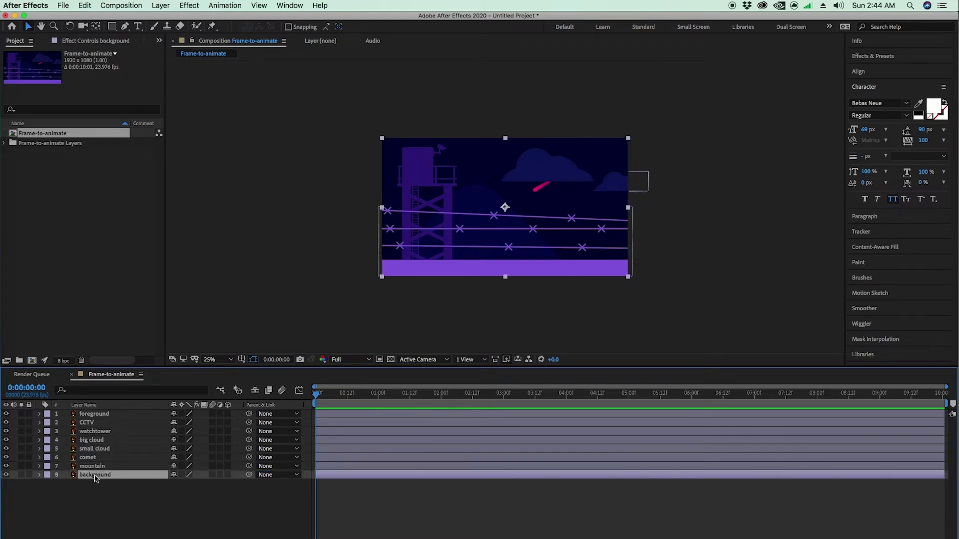
left_click(96, 467)
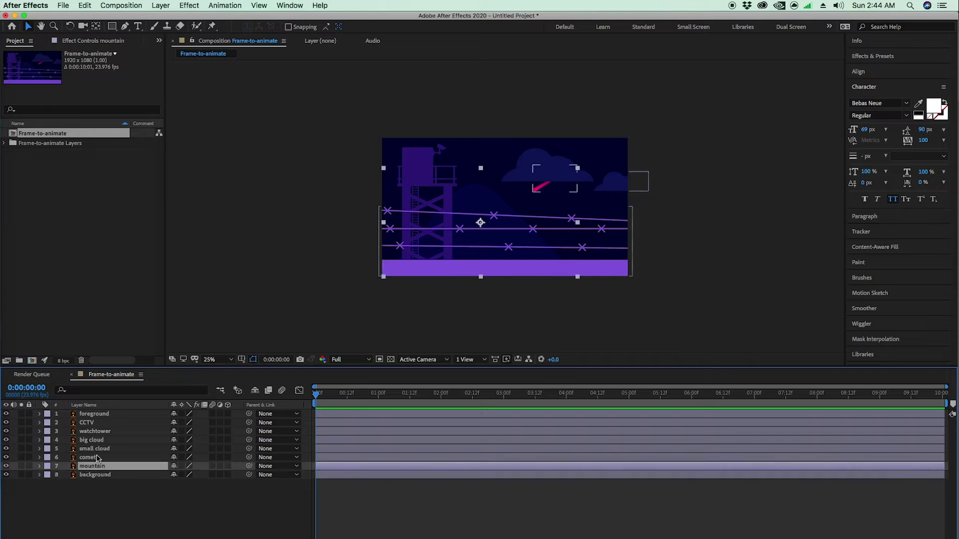
left_click(97, 458)
left_click(98, 450)
key("super+Up")
key("super+Up")
key("super+Up")
key("super+Up")
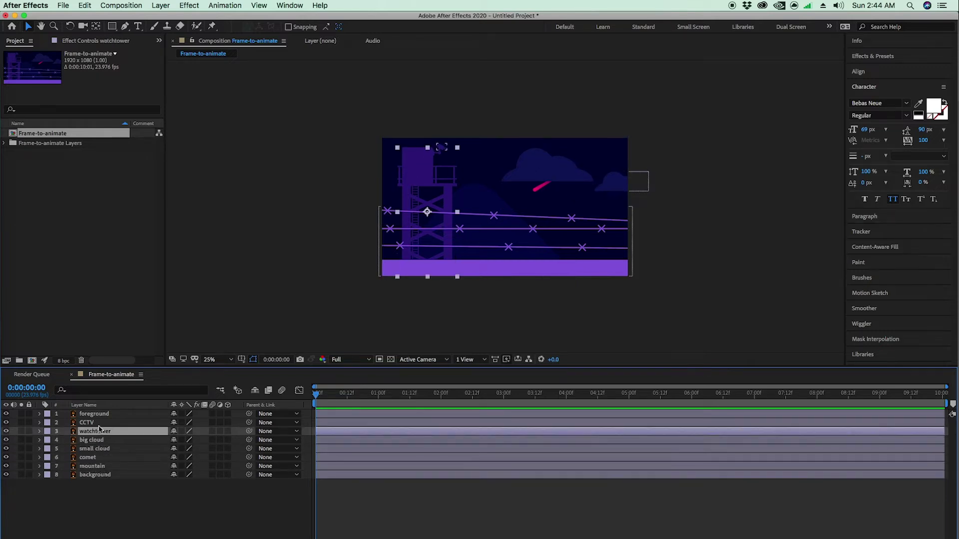
left_click(105, 529)
- Duplicate the mountain layer and move the copy to the right and slightly lower in the scene
left_click(107, 467)
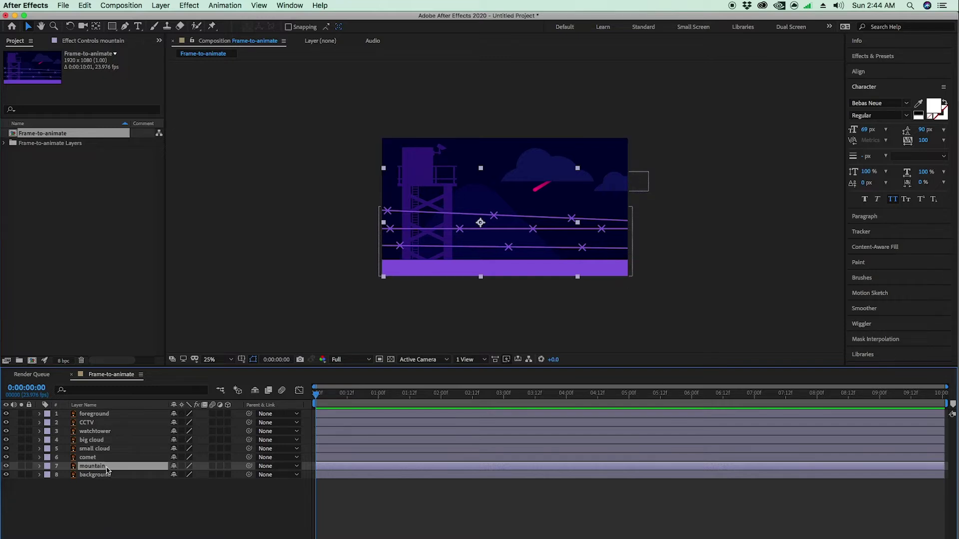
key("super+d")
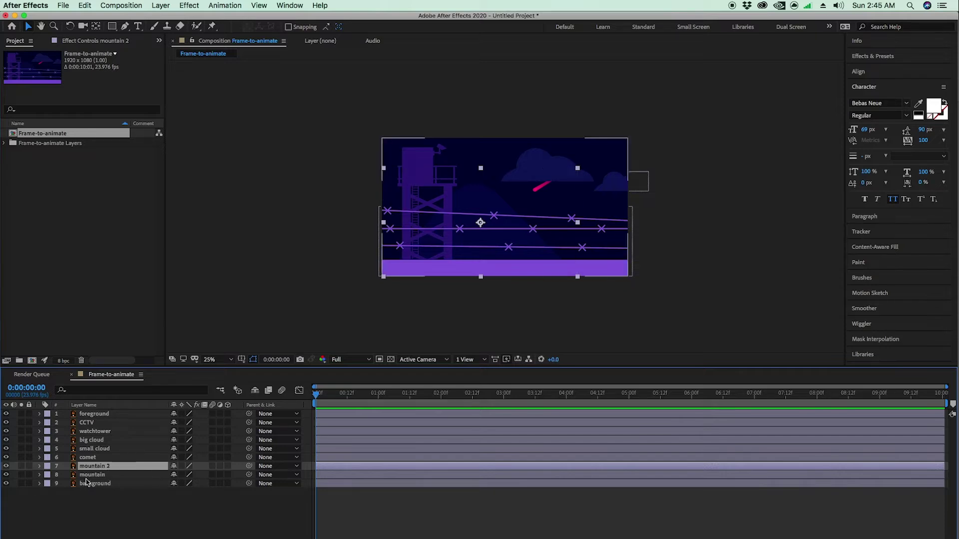
left_click(94, 476)
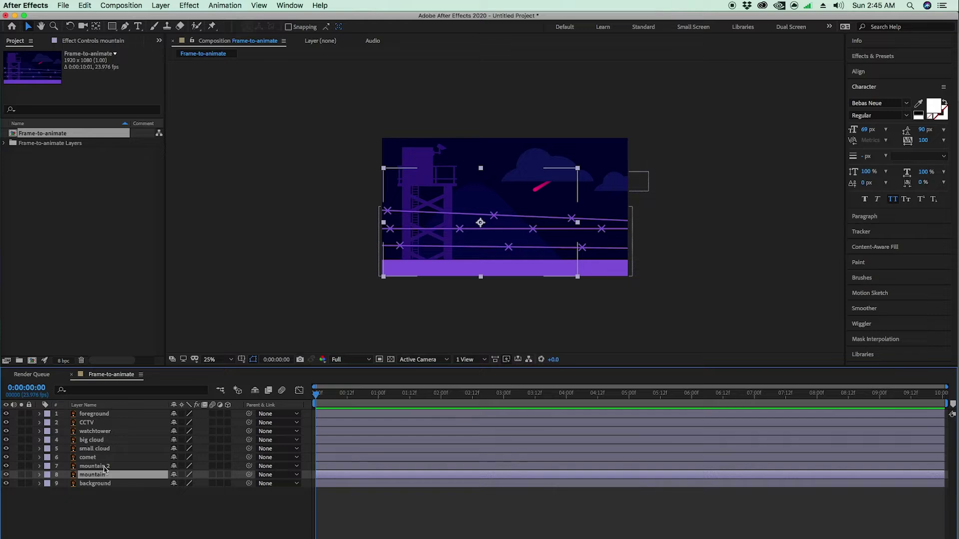
left_click(104, 468)
left_click_drag(481, 216, 559, 210)
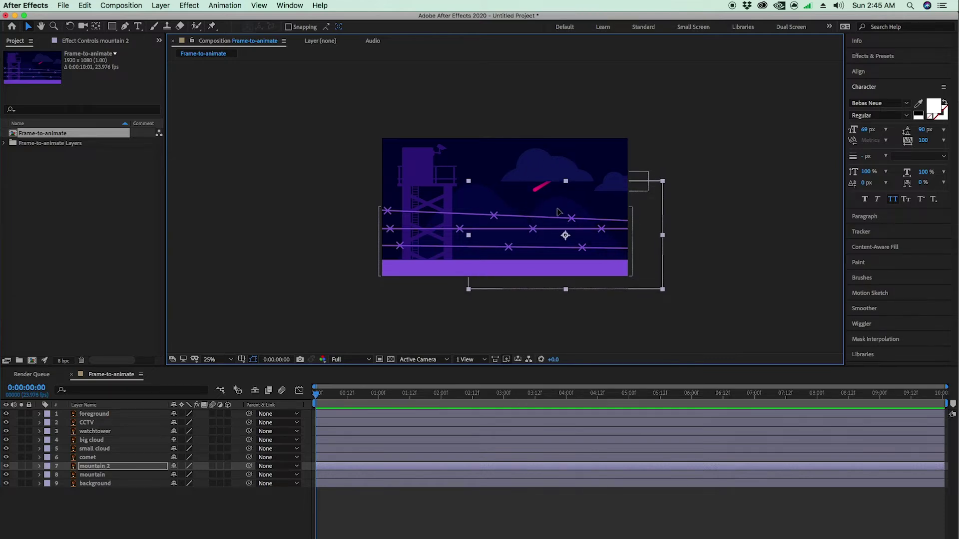
- Fine-tune both mountains' positions, shifting the original left behind the watchtower and nudging the copy slightly left and up
left_click(93, 475)
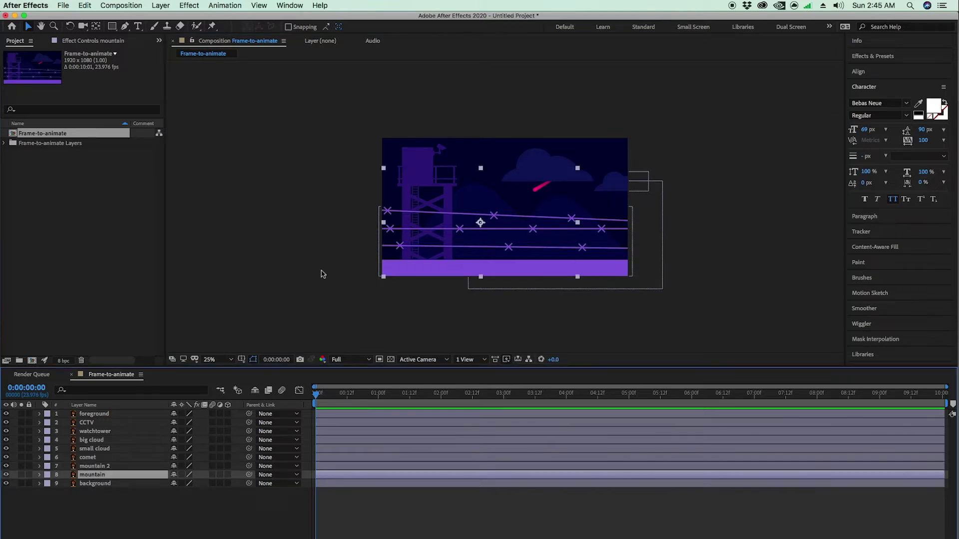
left_click_drag(457, 204, 434, 205)
left_click_drag(567, 205, 561, 203)
key("Return")
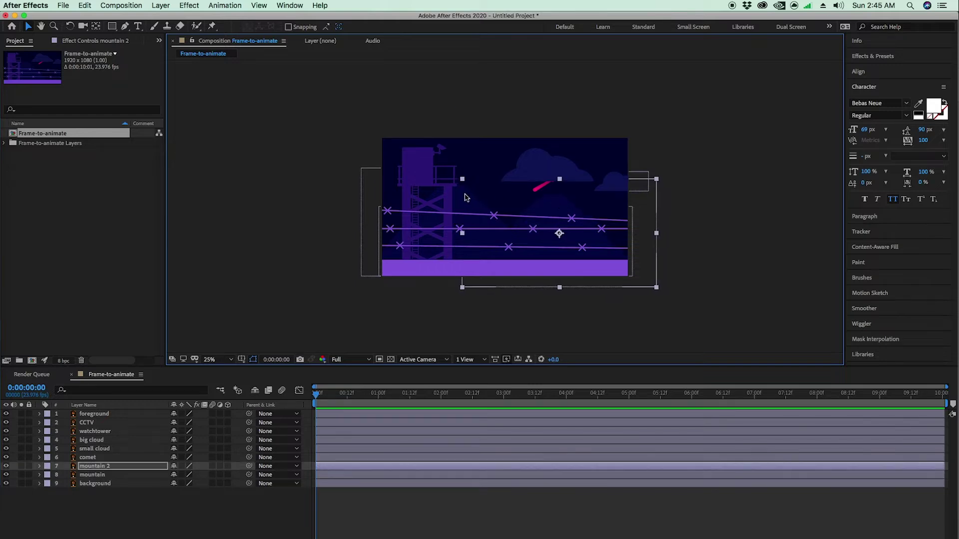
left_click(118, 475)
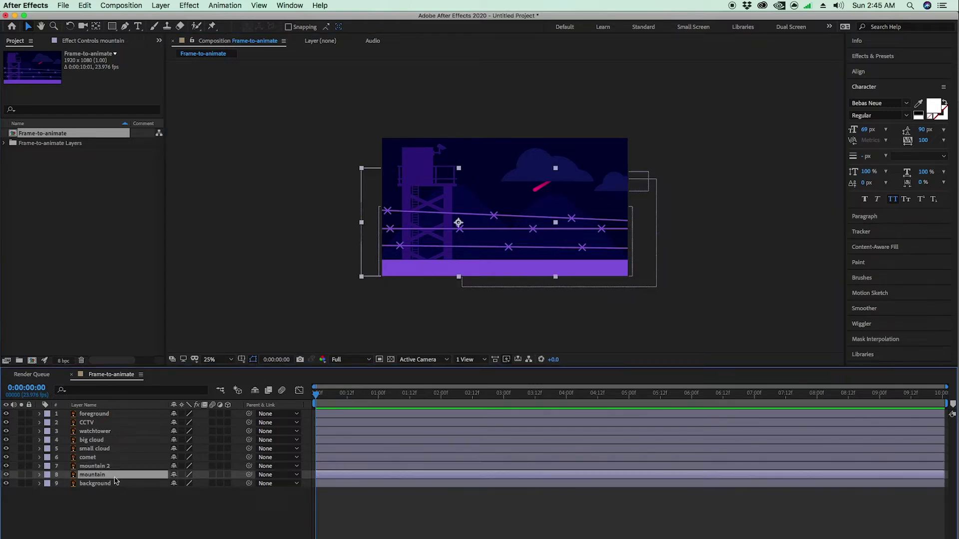
left_click_drag(475, 204, 483, 202)
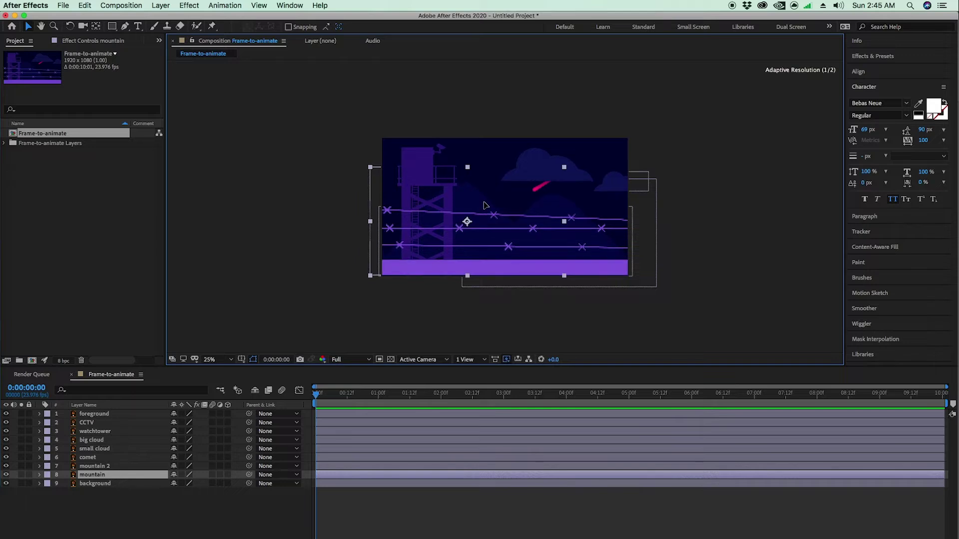
left_click(592, 307)
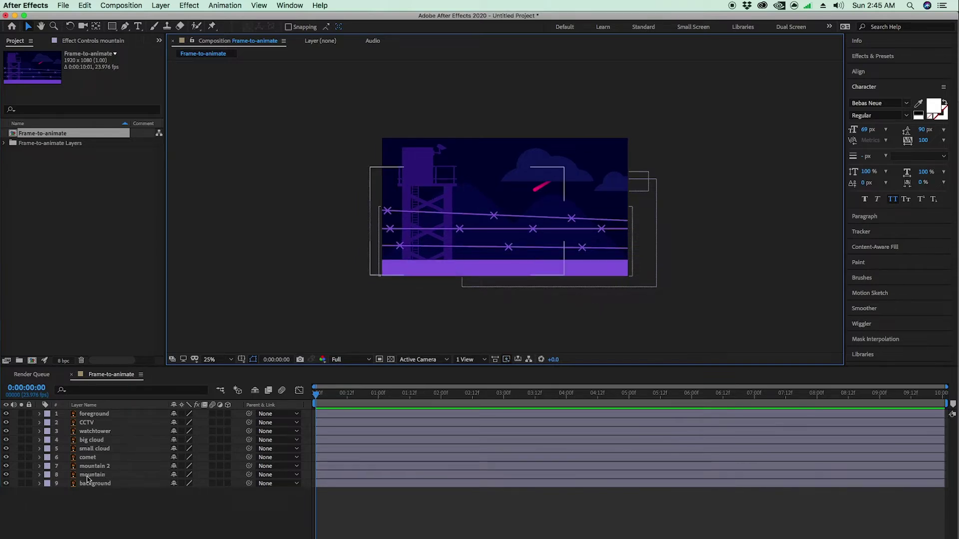
- Rename the original mountain layer as "mountain left"
left_click(96, 467)
left_click(100, 475)
left_click(104, 467)
left_click(101, 476)
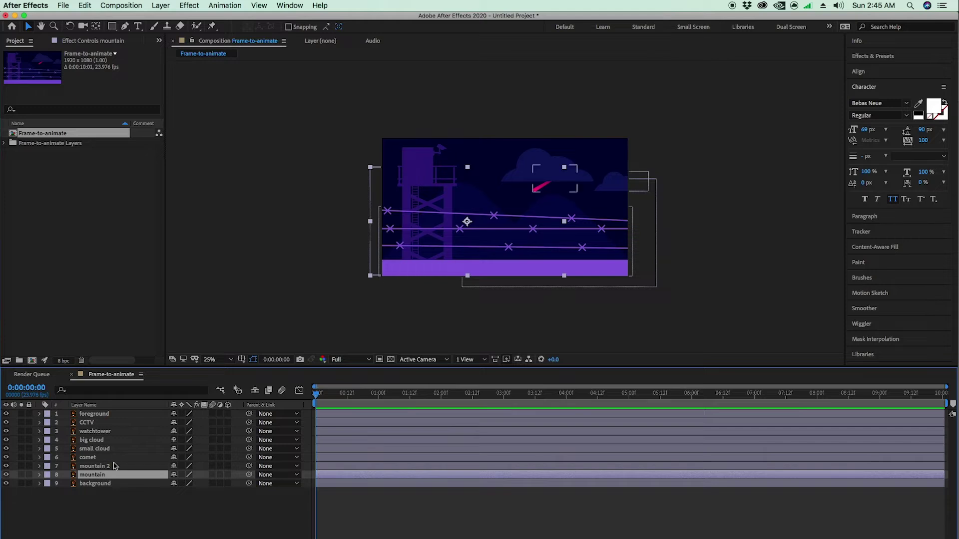
key("Return")
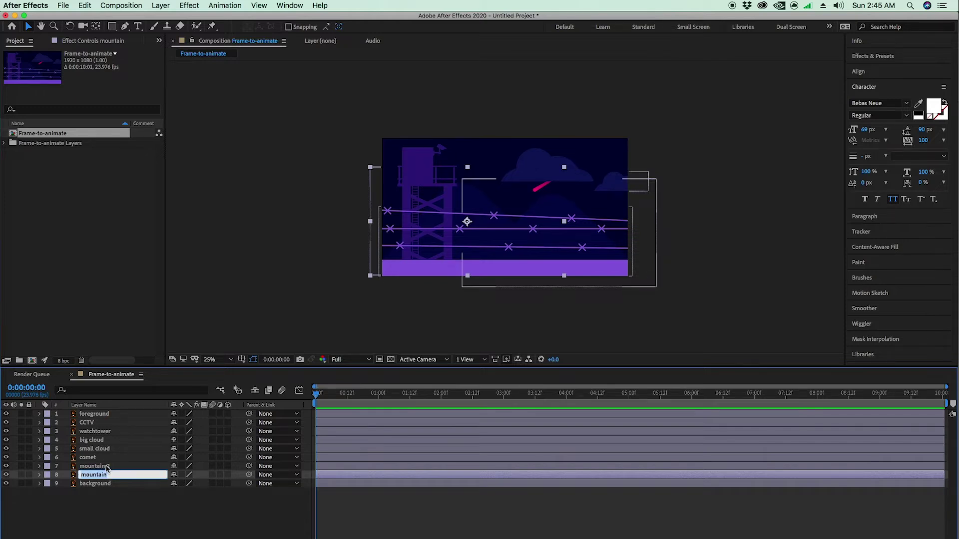
key("Right")
key("Return")
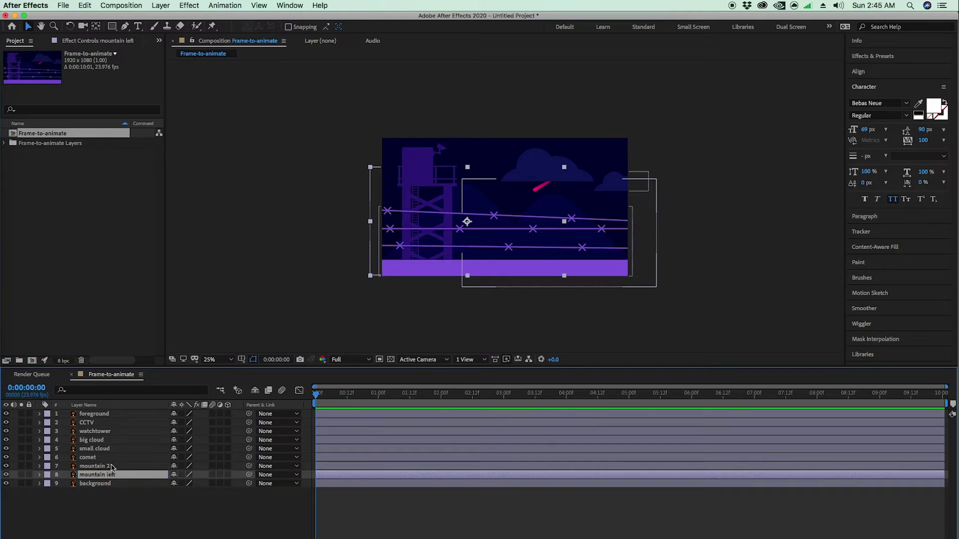
- Rename the duplicated mountain layer as "mountain right"
left_click(112, 467)
key("Return")
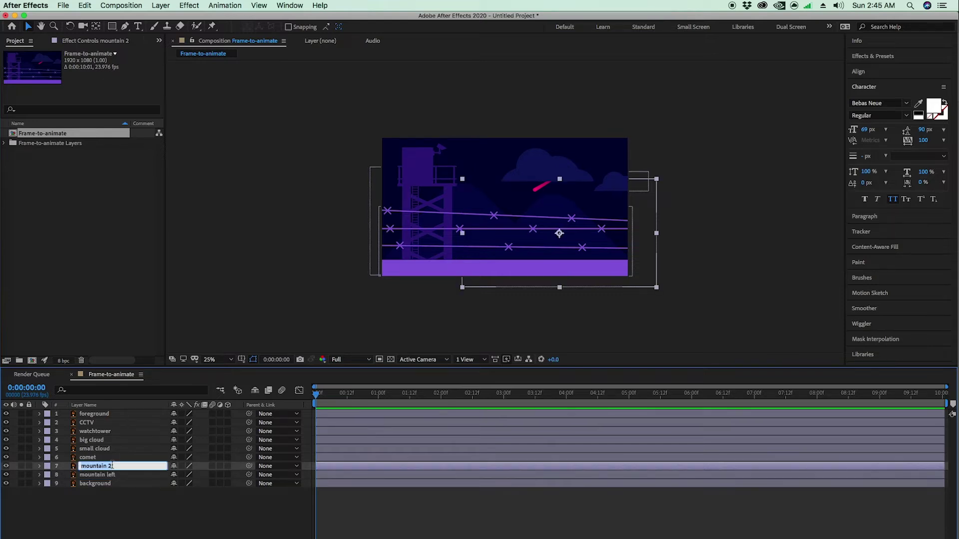
type("mountain right")
key("Return")
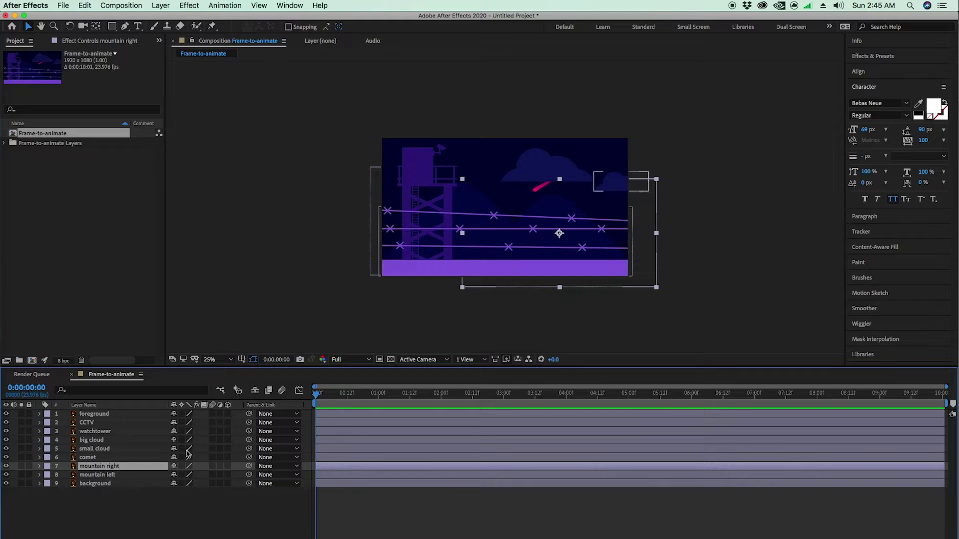
- Animate the left mountain's position, rising from below the frame (y 1654) at 0:00:00:00 to its current place at 0:00:02:01
left_click(117, 477)
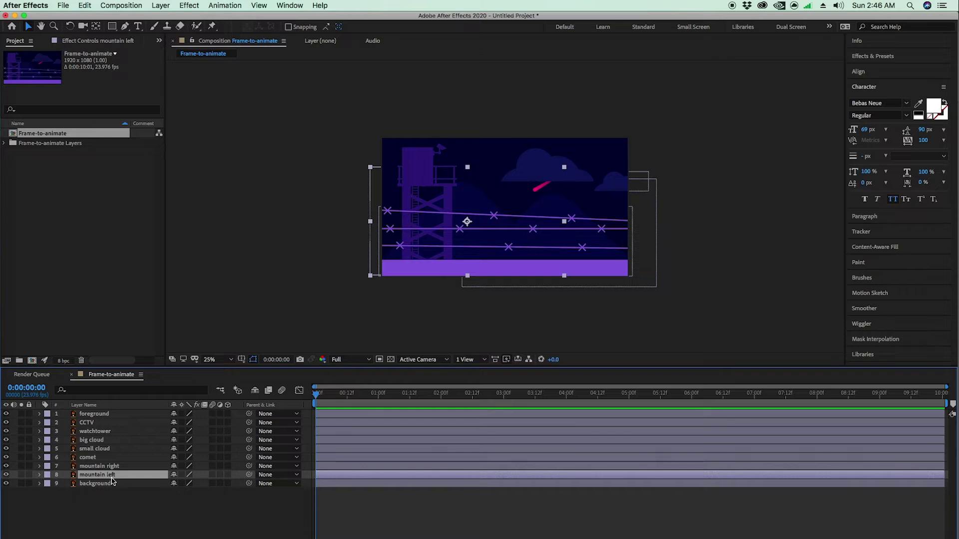
key("p")
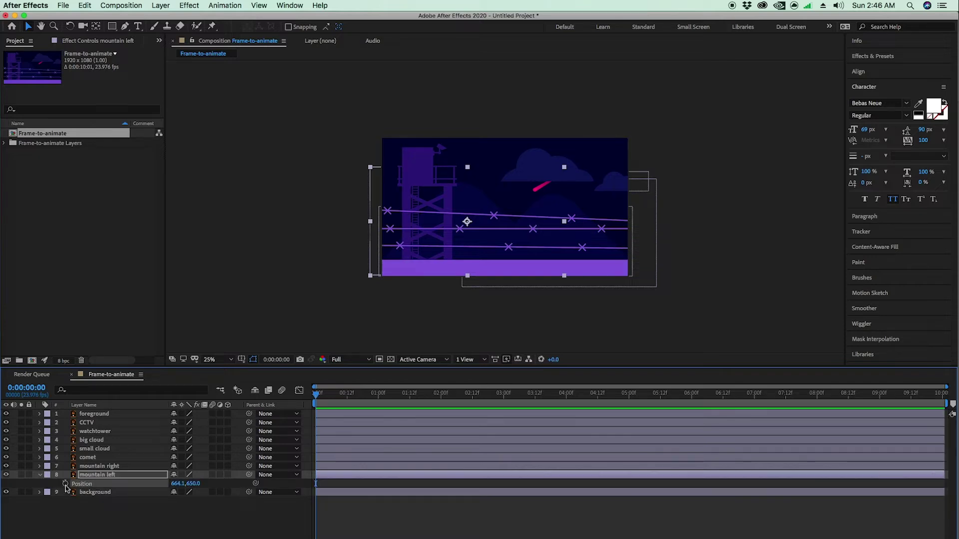
left_click(65, 483)
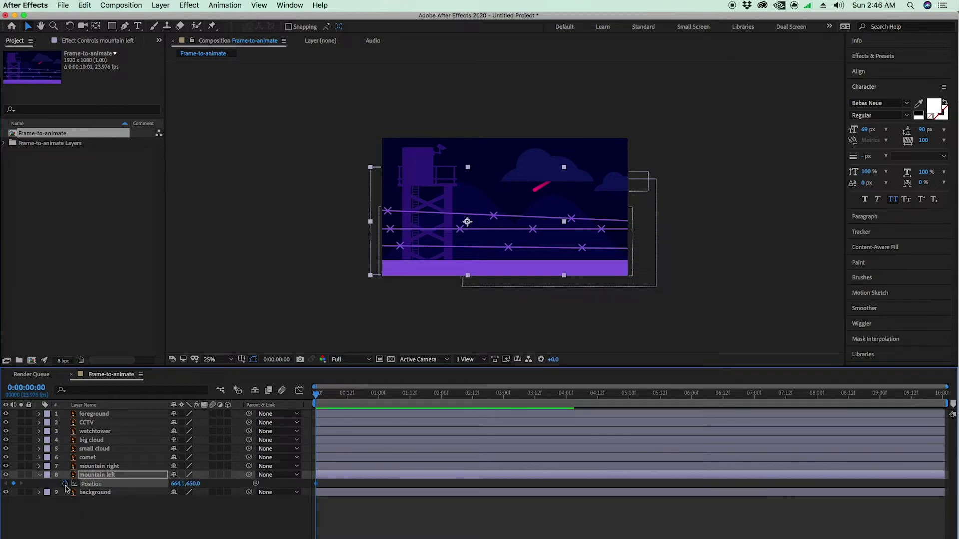
left_click_drag(323, 398, 444, 404)
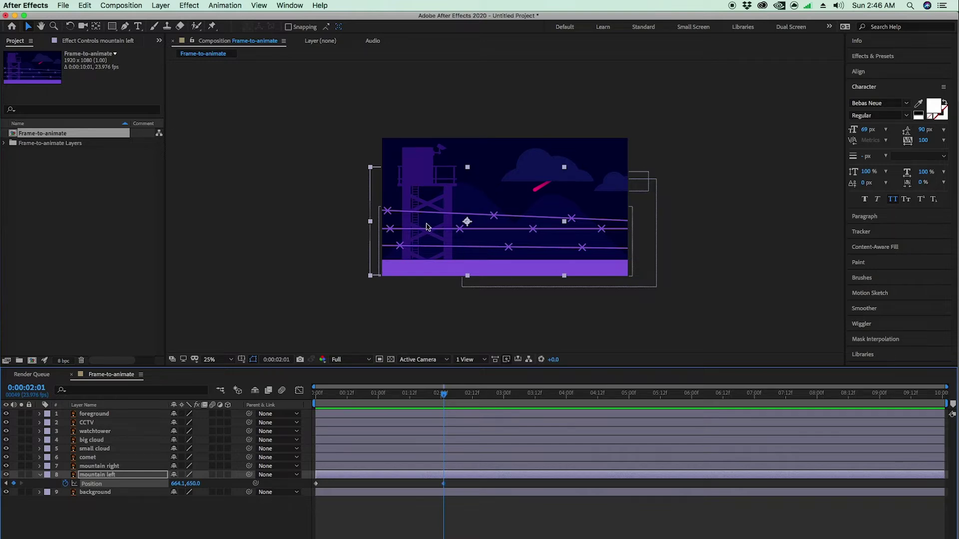
left_click_drag(444, 398, 303, 400)
left_click_drag(470, 201, 471, 331)
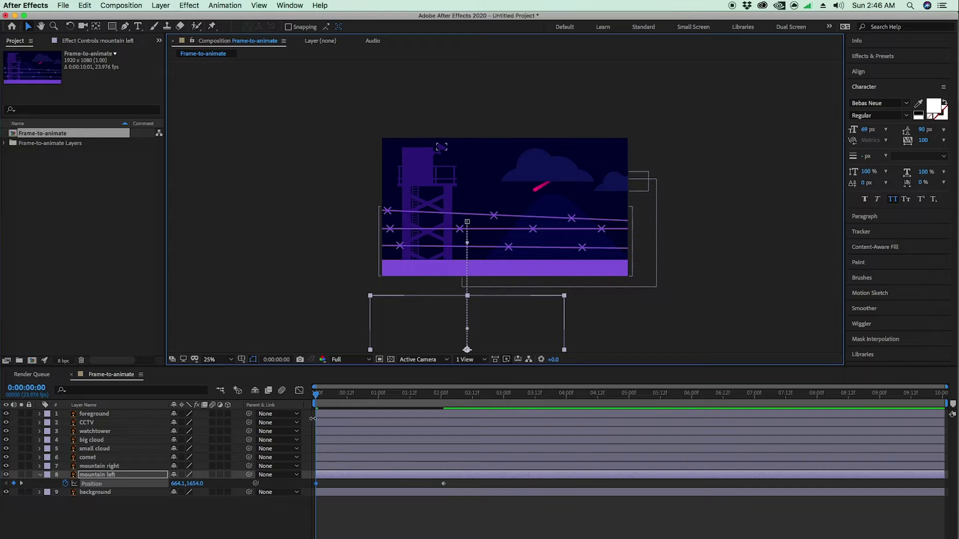
- Try parenting the right mountain to the left one at 0:00:02:01 and preview the motion
left_click(138, 467)
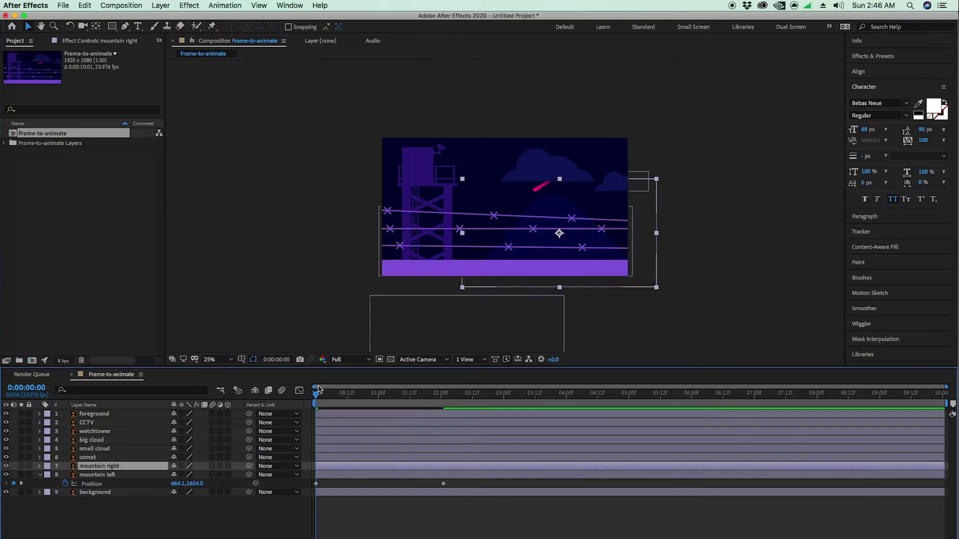
left_click_drag(316, 396, 443, 401)
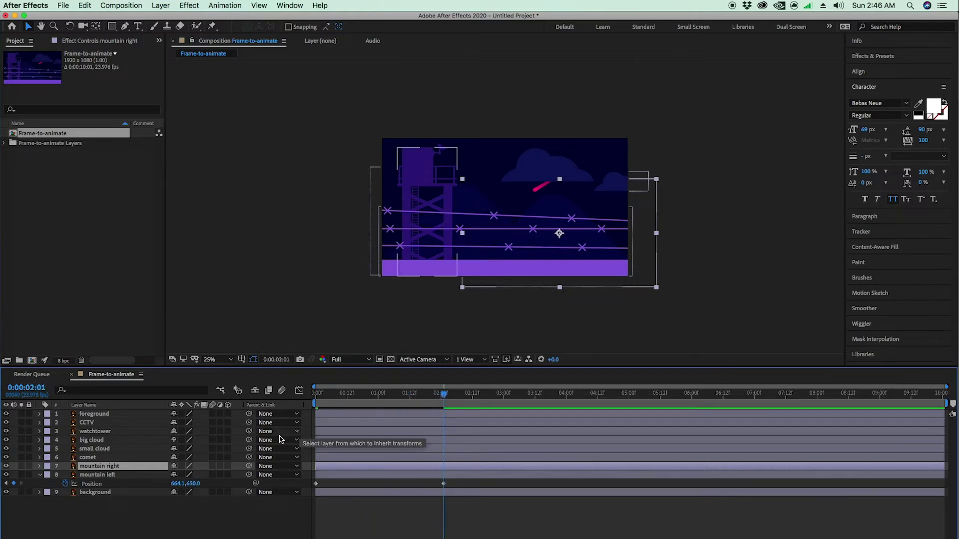
left_click_drag(251, 470, 106, 479)
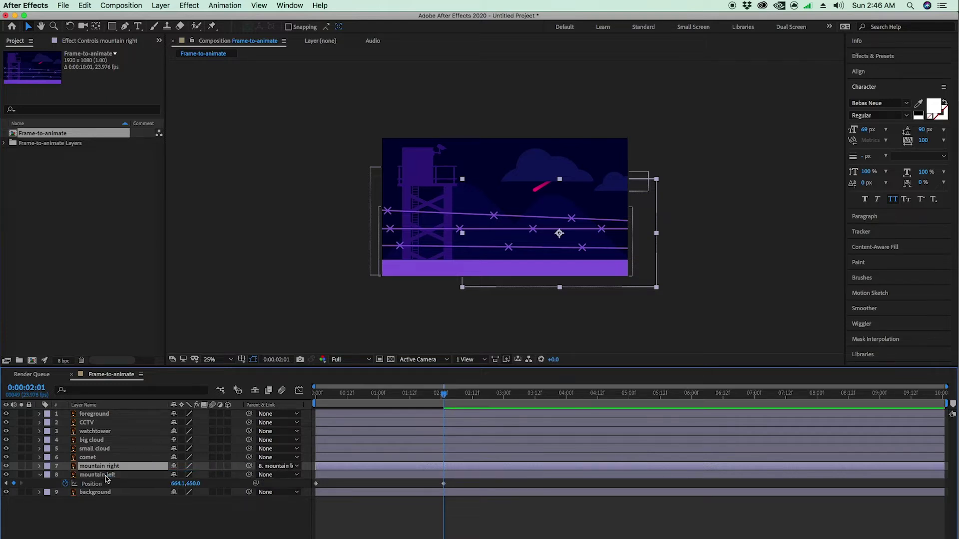
key("space")
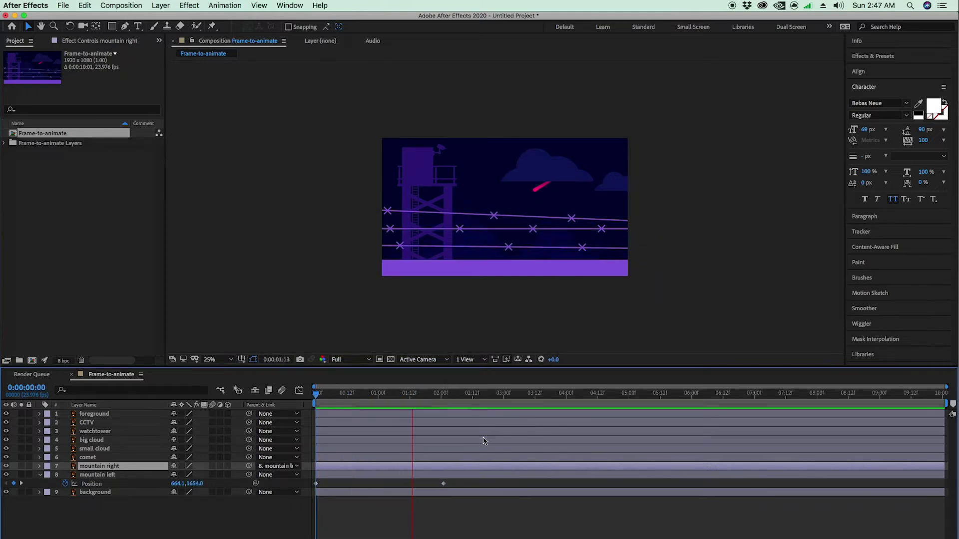
- Try parenting the right mountain to the left one at the composition's start and scrub to 0:00:02:01
left_click_drag(483, 393, 444, 412)
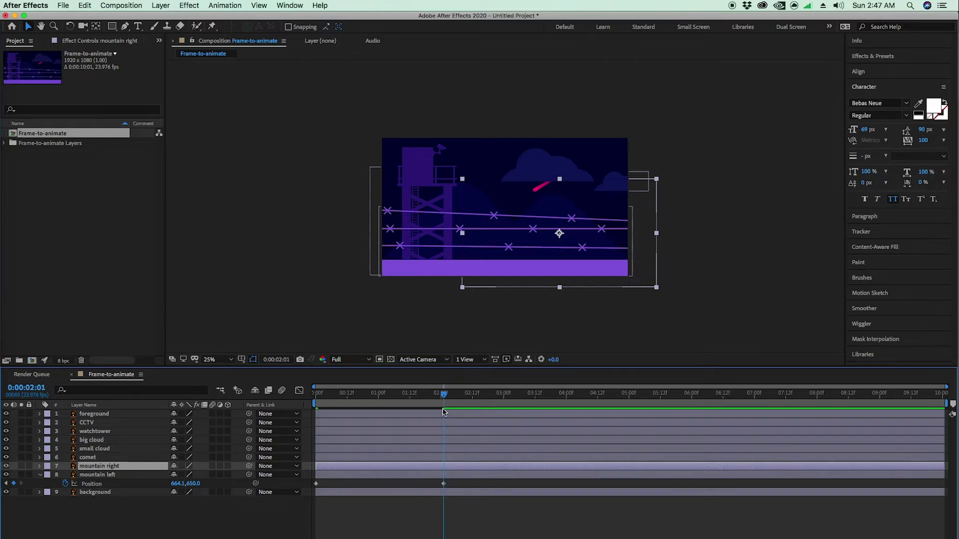
left_click_drag(443, 401, 298, 397)
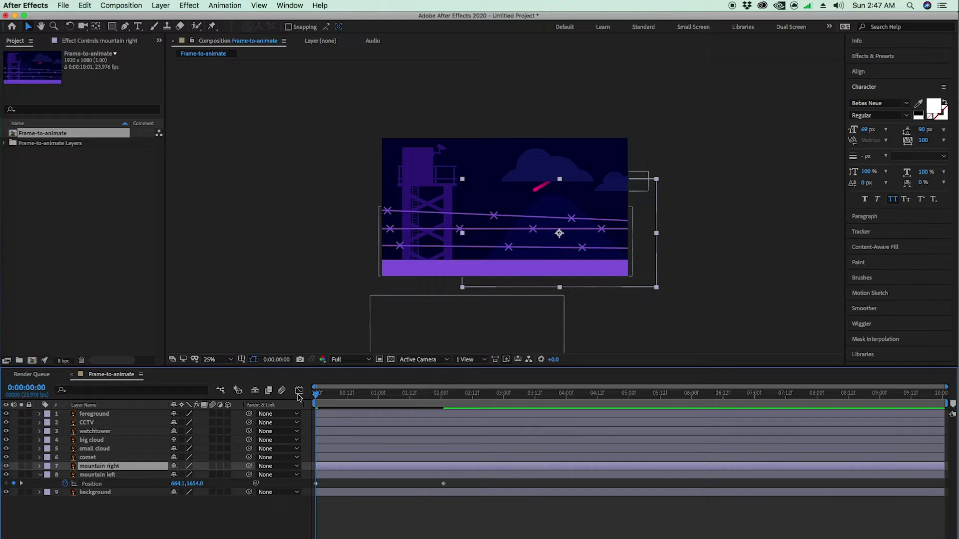
left_click_drag(249, 468, 128, 477)
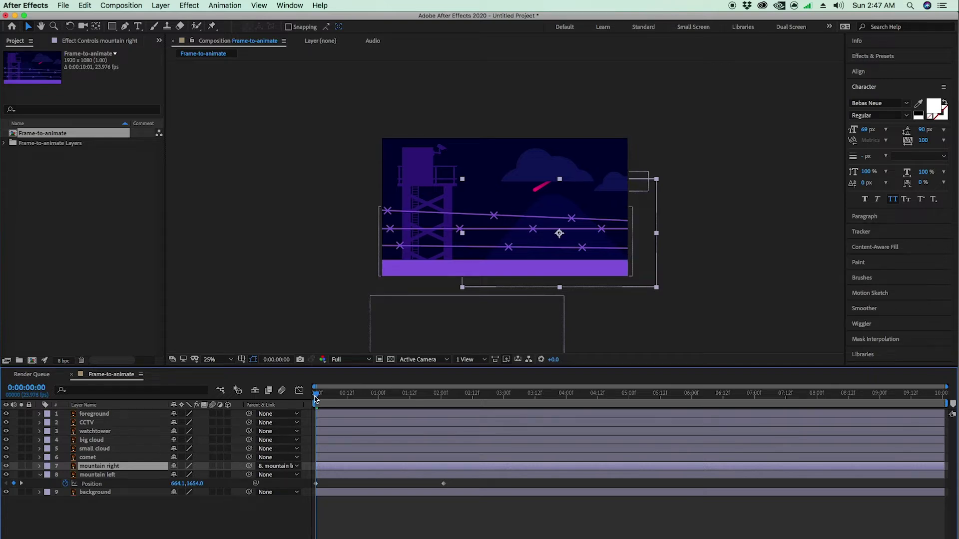
left_click_drag(315, 398, 445, 398)
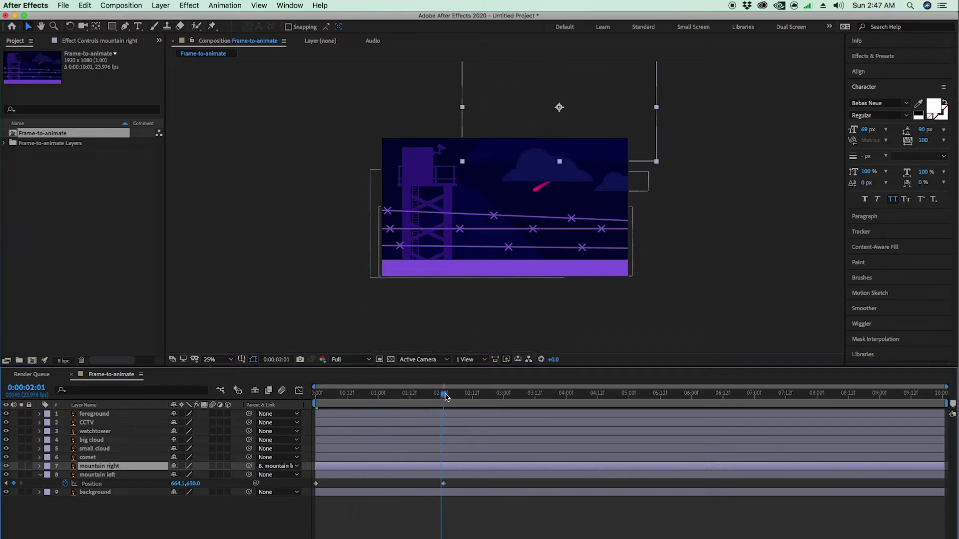
- View the composition at 50% and play it from the start to examine how the right mountain moves
scroll(527, 207, "up", 2)
scroll(526, 204, "down", 2)
scroll(527, 205, "up", 2)
scroll(526, 205, "down", 2)
scroll(527, 206, "up", 2)
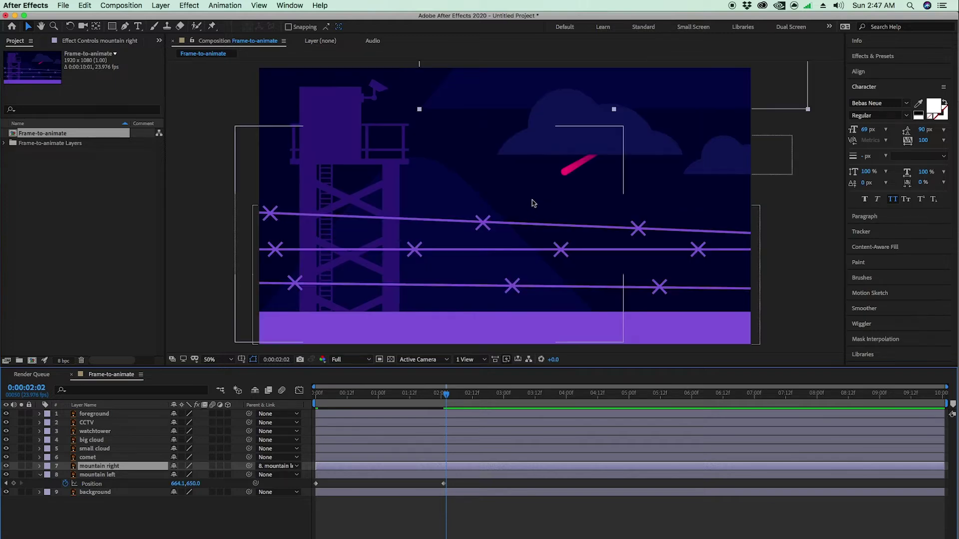
scroll(537, 196, "down", 2)
scroll(536, 197, "up", 2)
left_click(217, 359)
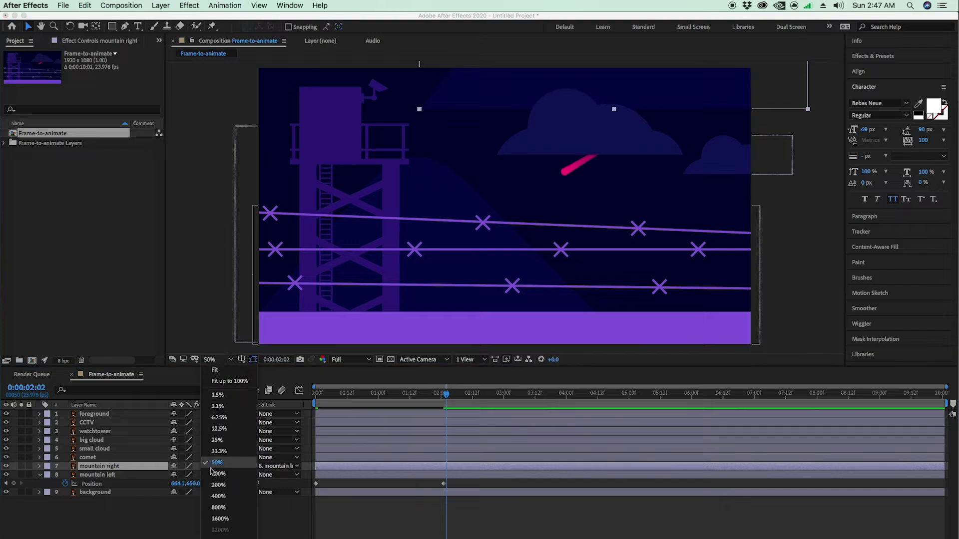
left_click(216, 462)
scroll(549, 165, "up", 2)
scroll(529, 209, "down", 2)
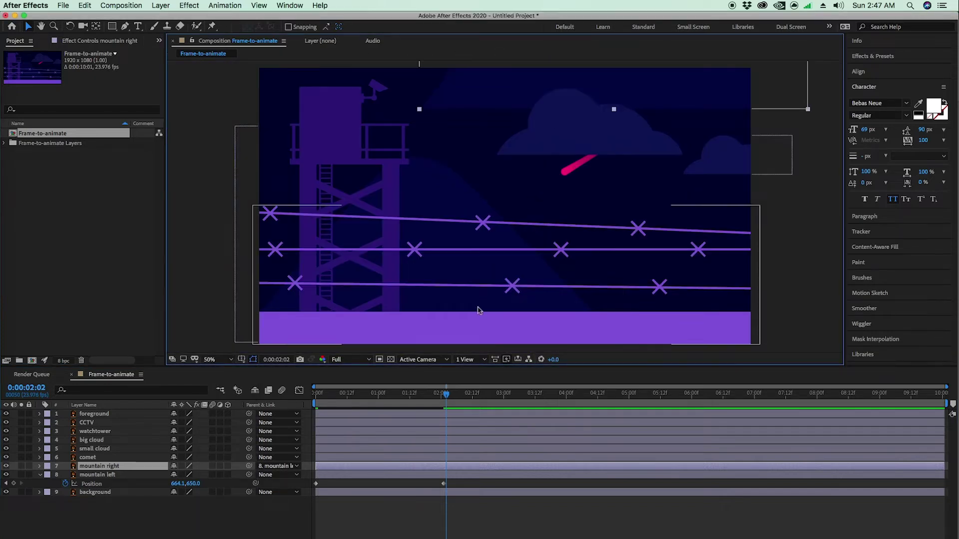
key("Home")
key("space")
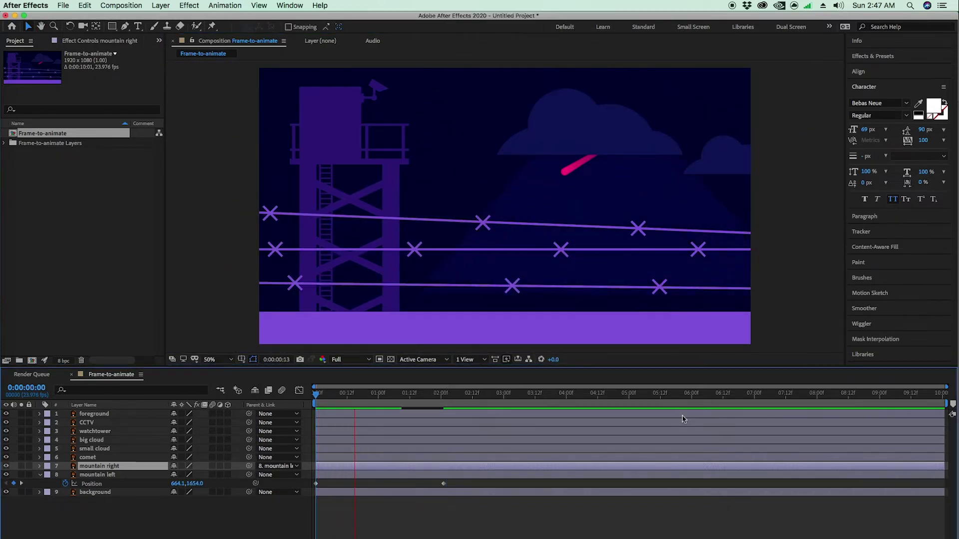
key("space")
key("Home")
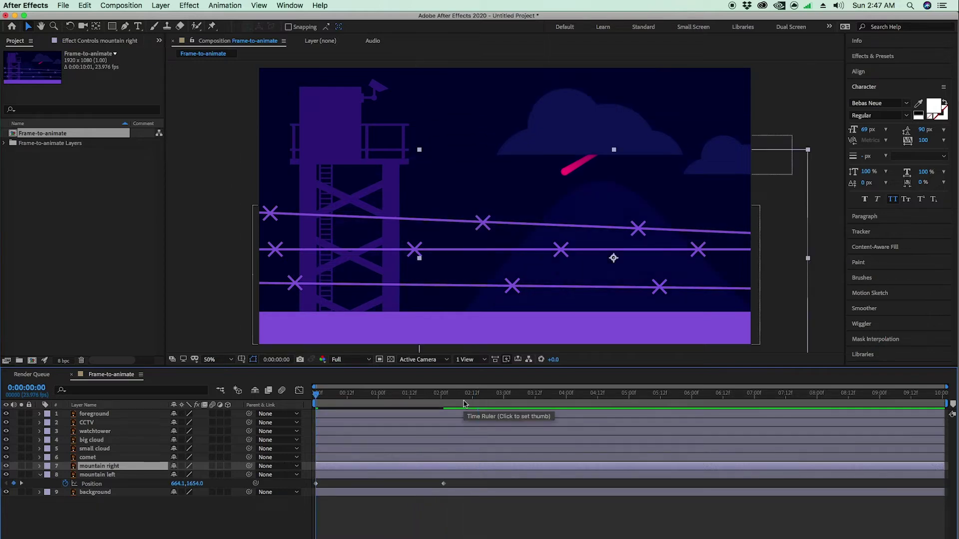
- Parent the mountain right layer to mountain left at the second position keyframe, 0:00:02:01, and preview both mountains
left_click_drag(325, 397, 442, 402)
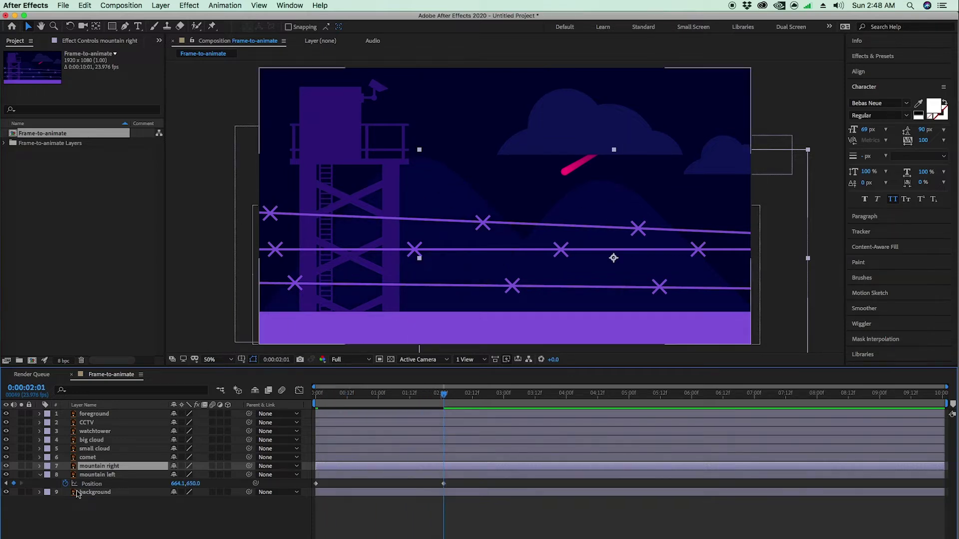
left_click_drag(249, 468, 150, 474)
key("space")
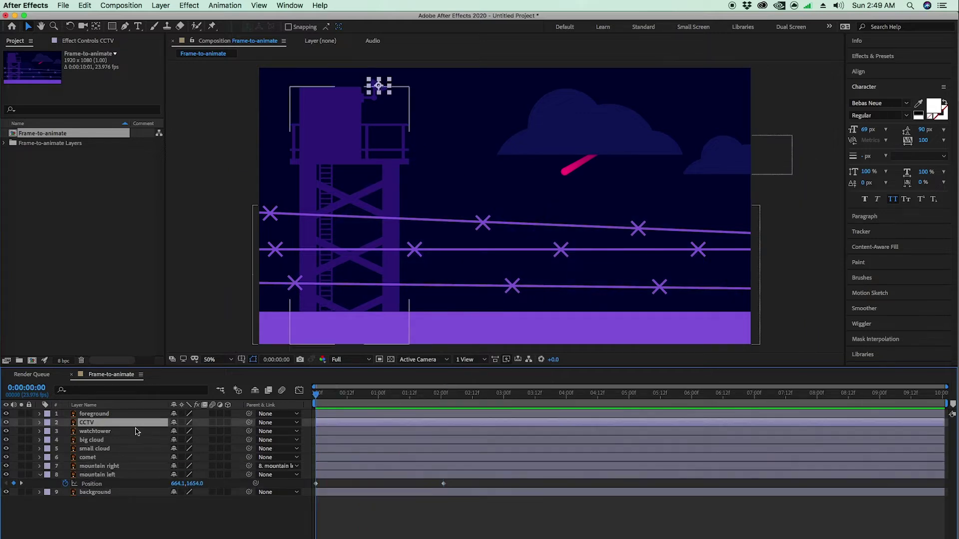
- Parent the CCTV layer to the watchtower layer
left_click(132, 431)
left_click(128, 474)
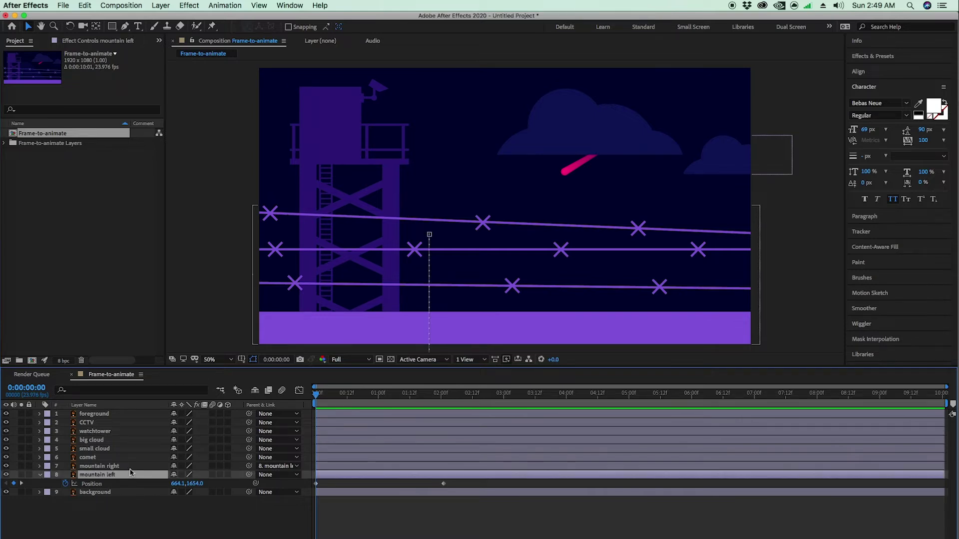
left_click(119, 433)
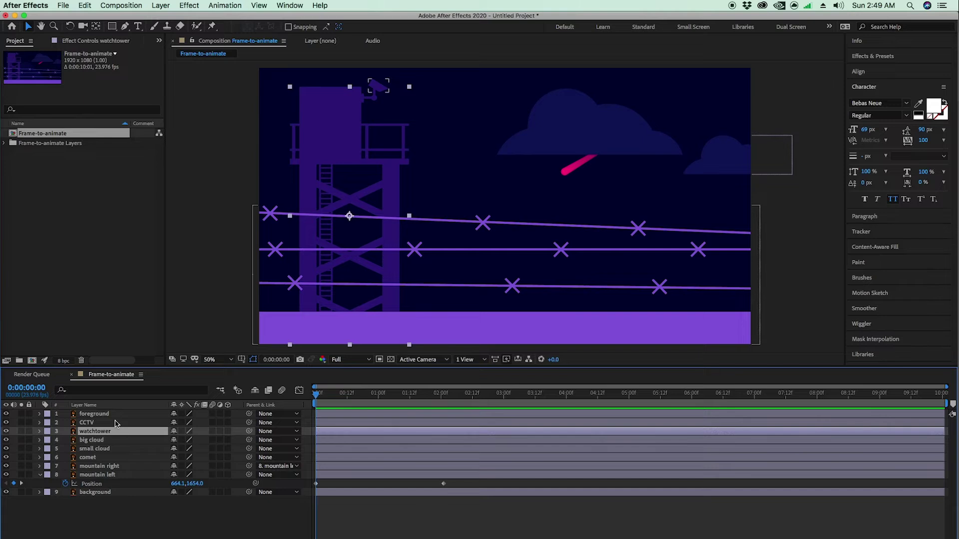
left_click(108, 423)
left_click(107, 432)
left_click(106, 424)
left_click(108, 433)
left_click_drag(248, 422, 101, 434)
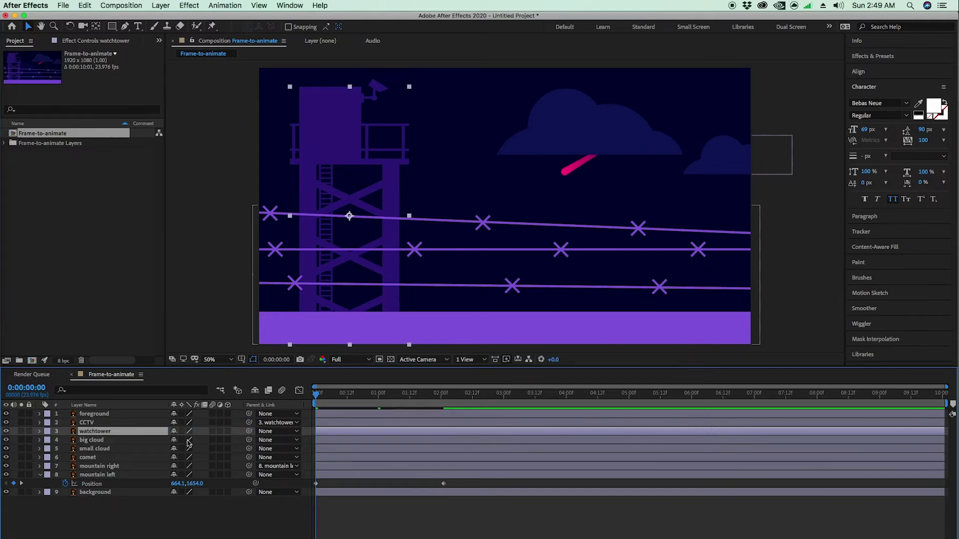
- Animate the watchtower's position, rising from below the frame (y 1655) at 0:00:01:00 to its current place at about 3 seconds
left_click(113, 423)
left_click(113, 432)
left_click_drag(329, 395, 380, 400)
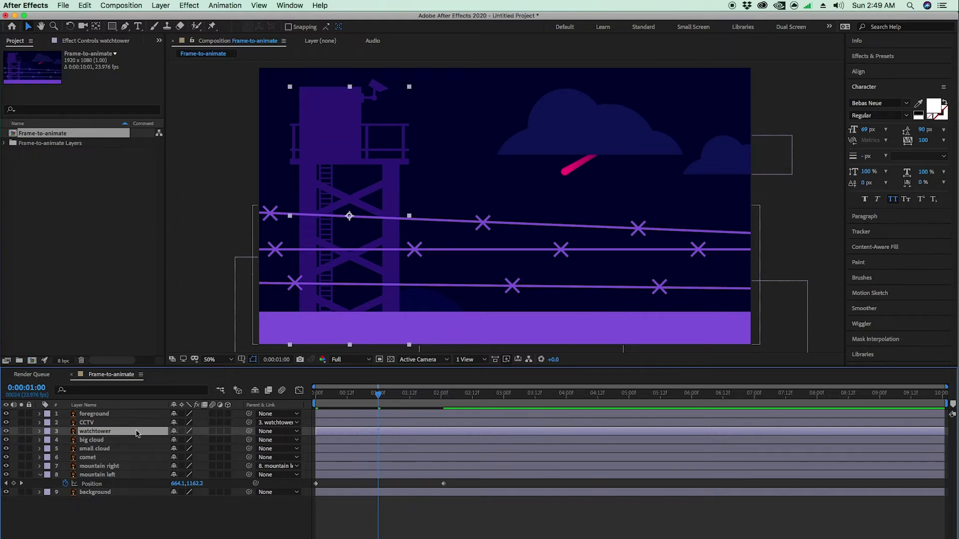
key("p")
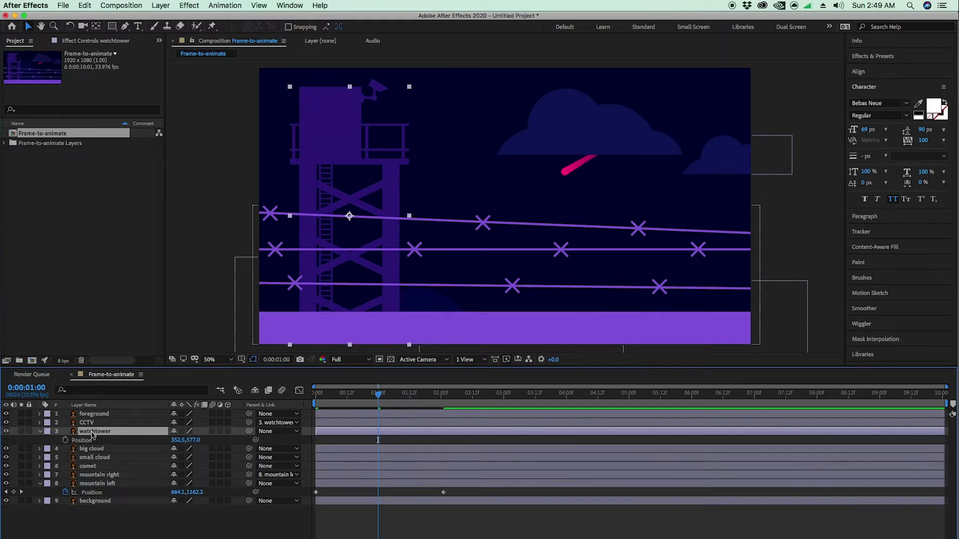
left_click(65, 440)
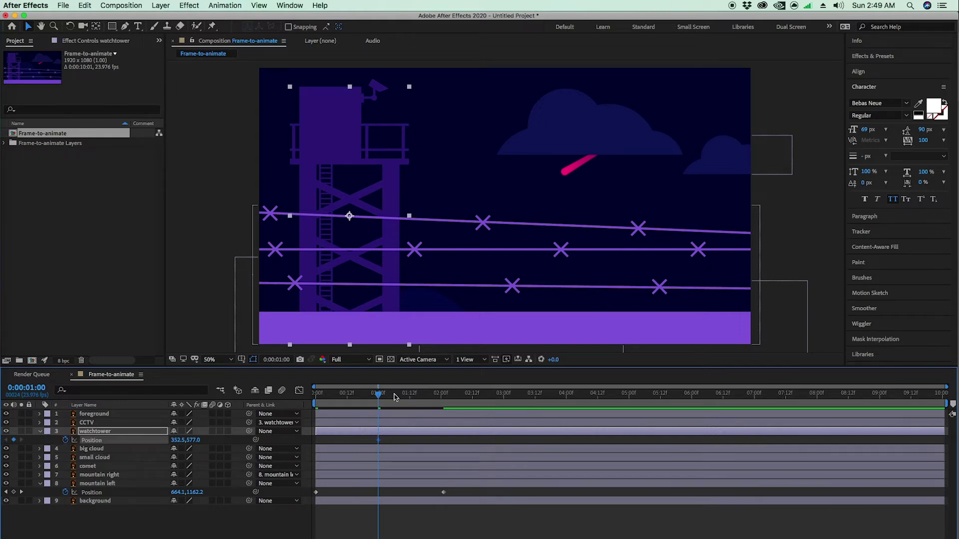
left_click_drag(380, 397, 504, 396)
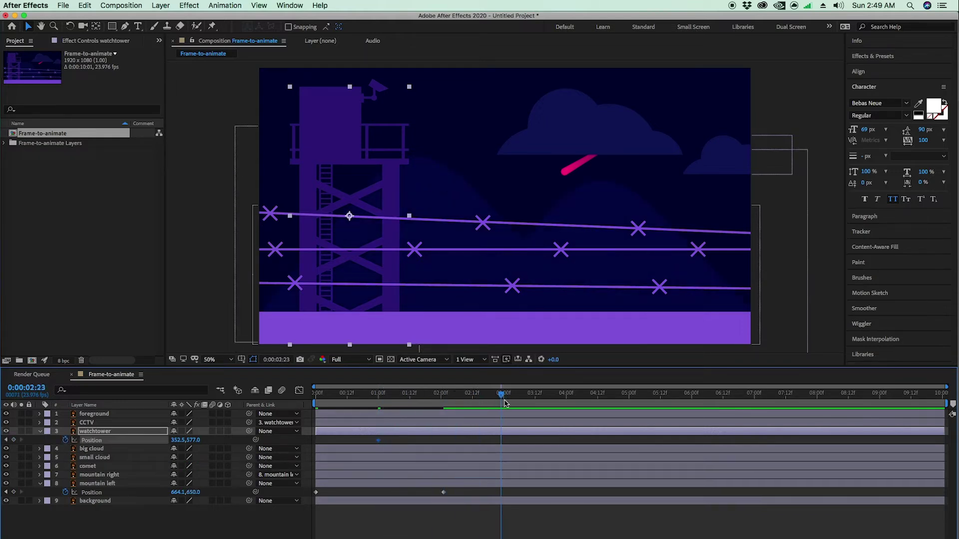
left_click(14, 440)
left_click(378, 394)
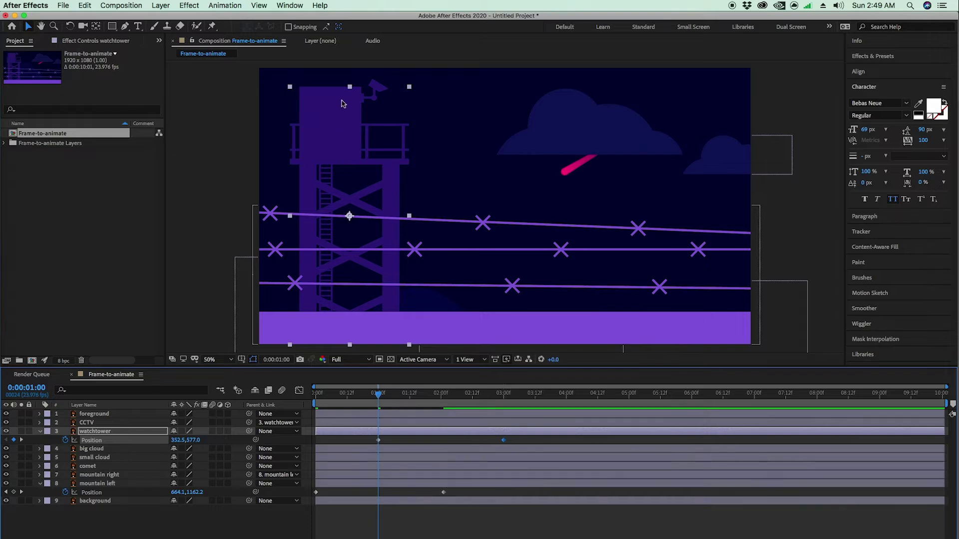
left_click_drag(342, 103, 220, 393)
- Play back the animation to check the mountains and watchtower rising, and examine 0:00:01:06 with the composition view at 25%
key("space")
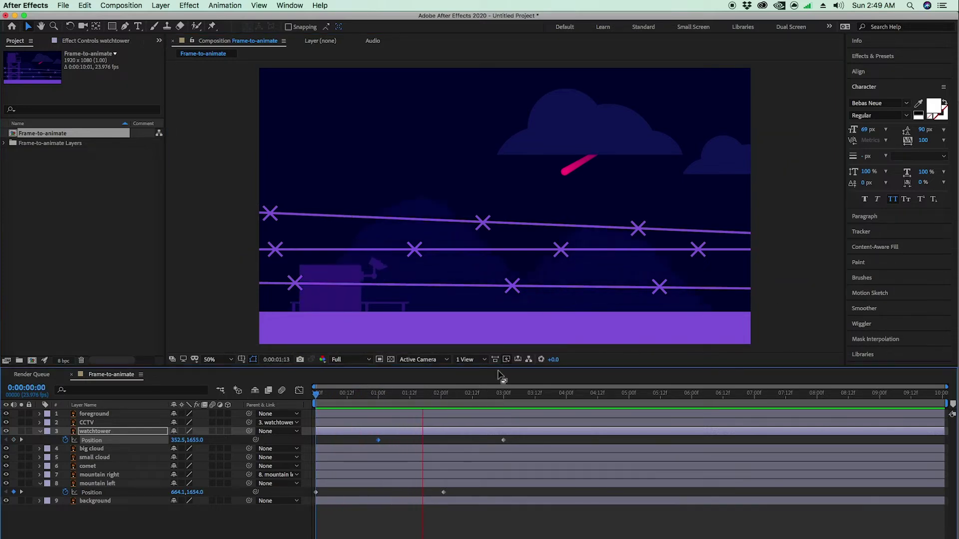
key("space")
key("space")
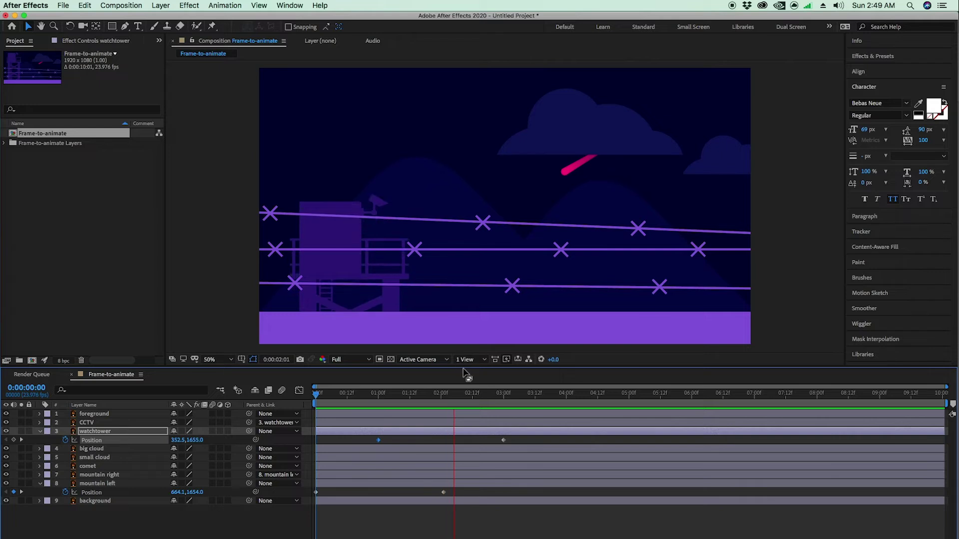
key("space")
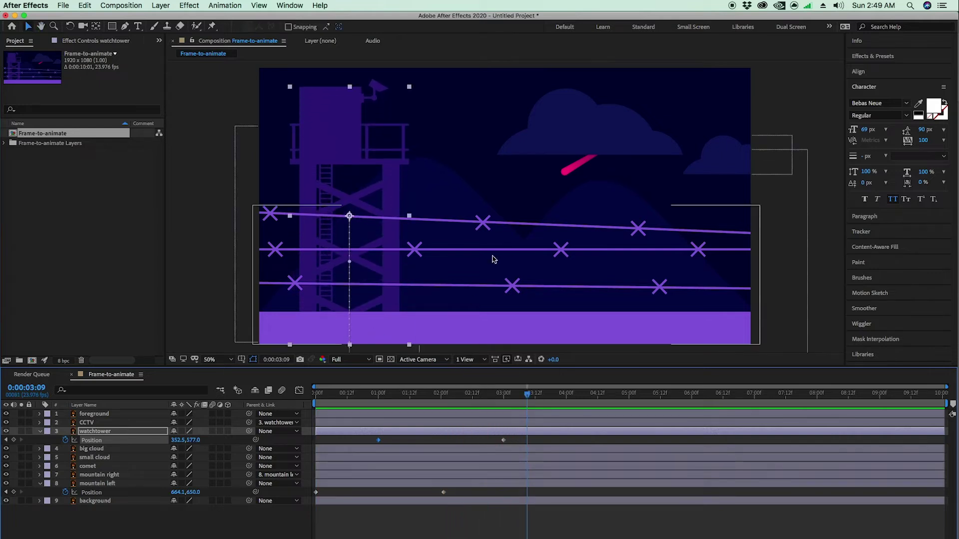
left_click_drag(375, 396, 394, 398)
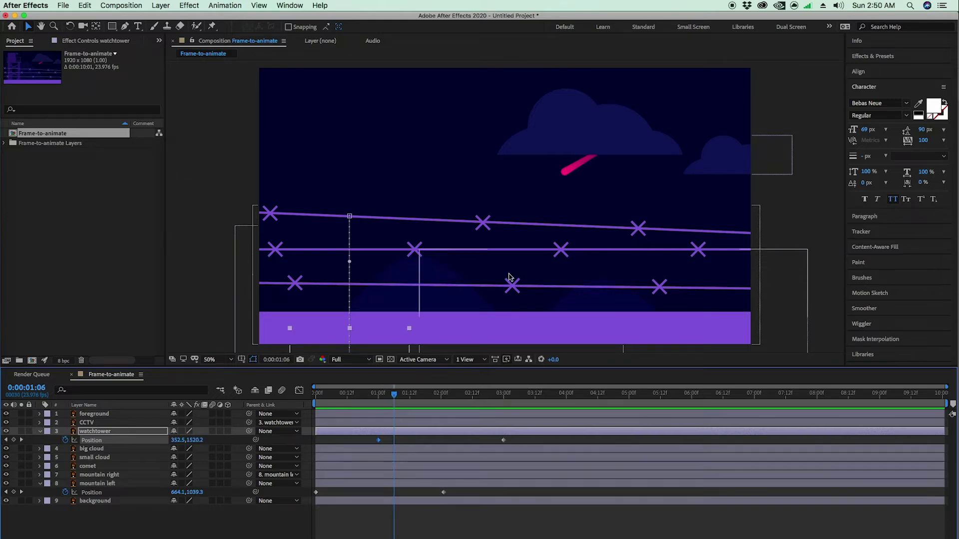
key("comma")
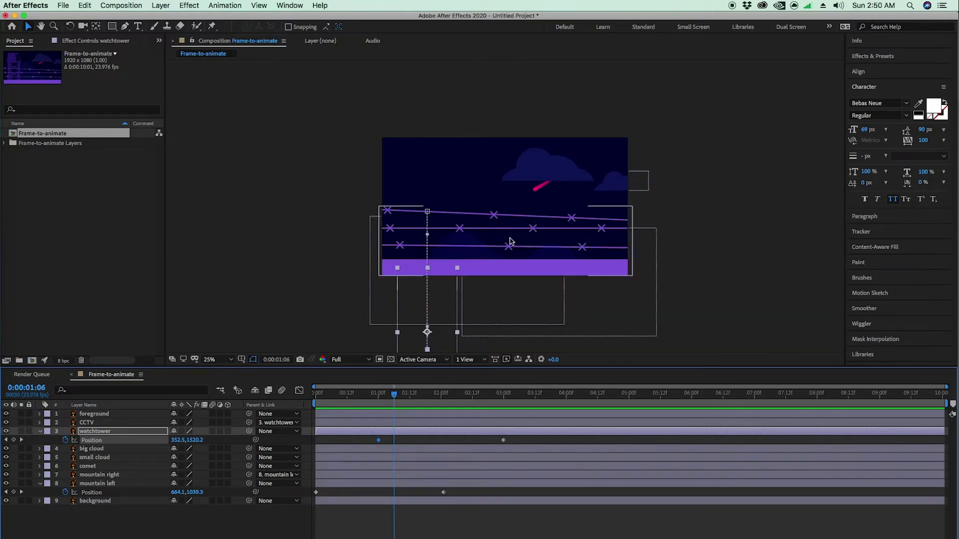
- Set position keyframes for the foreground layer in its current place at 0:00:01:06 and 0:00:03:06
left_click(100, 414)
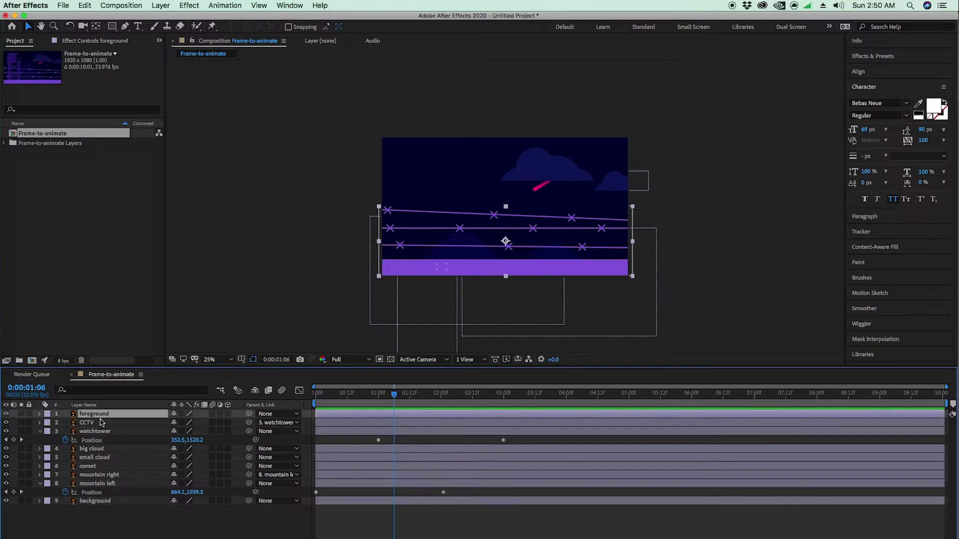
key("p")
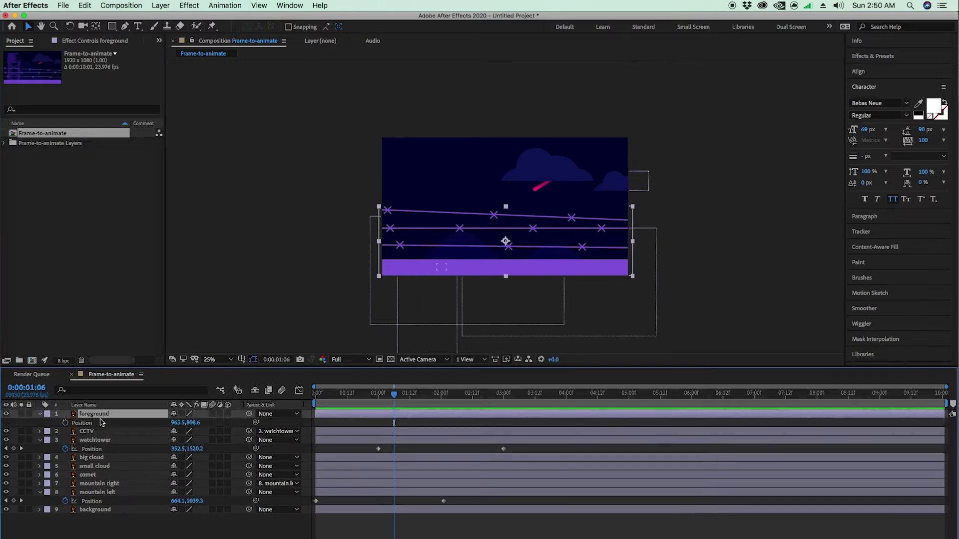
left_click(65, 423)
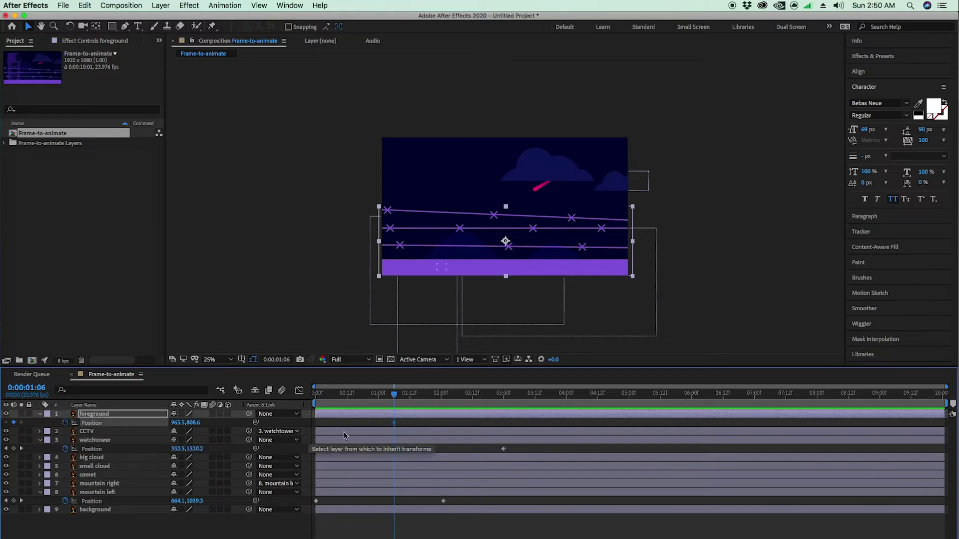
left_click_drag(395, 400, 459, 408)
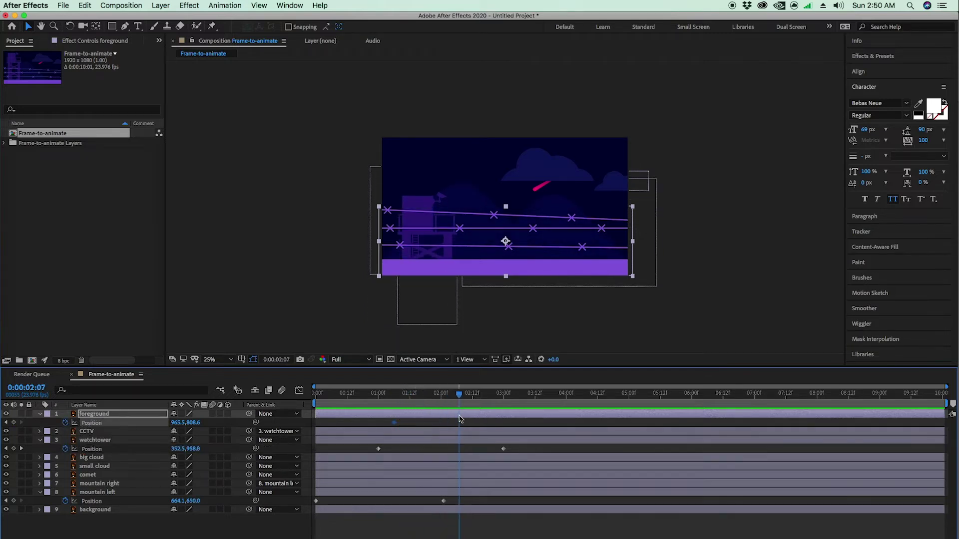
left_click_drag(366, 447, 515, 452)
left_click_drag(459, 394, 393, 398)
left_click(393, 413)
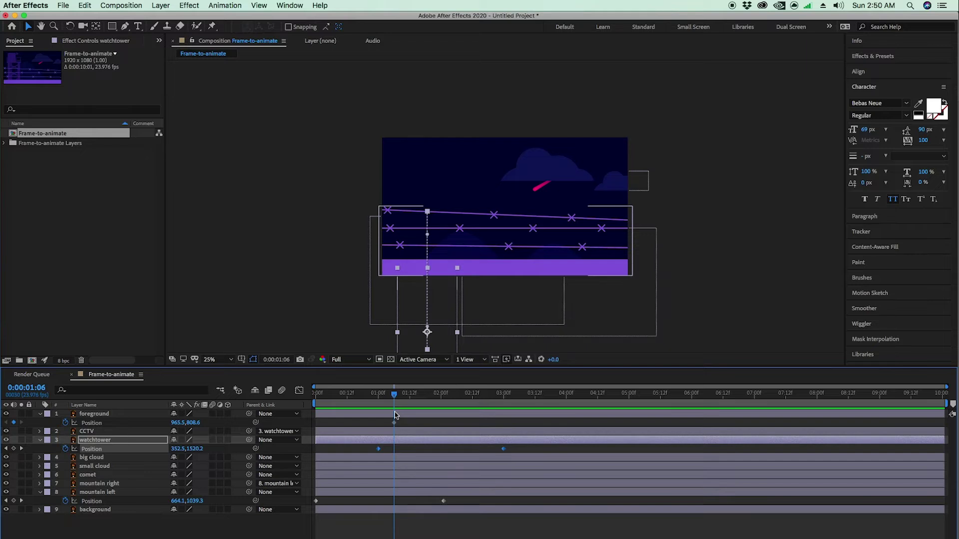
left_click_drag(394, 407, 520, 397)
left_click(510, 442)
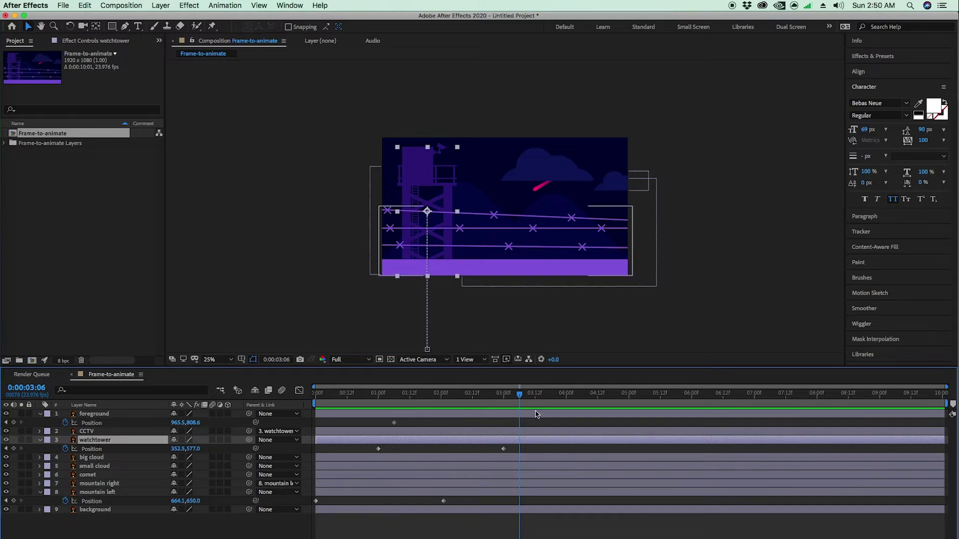
left_click(14, 422)
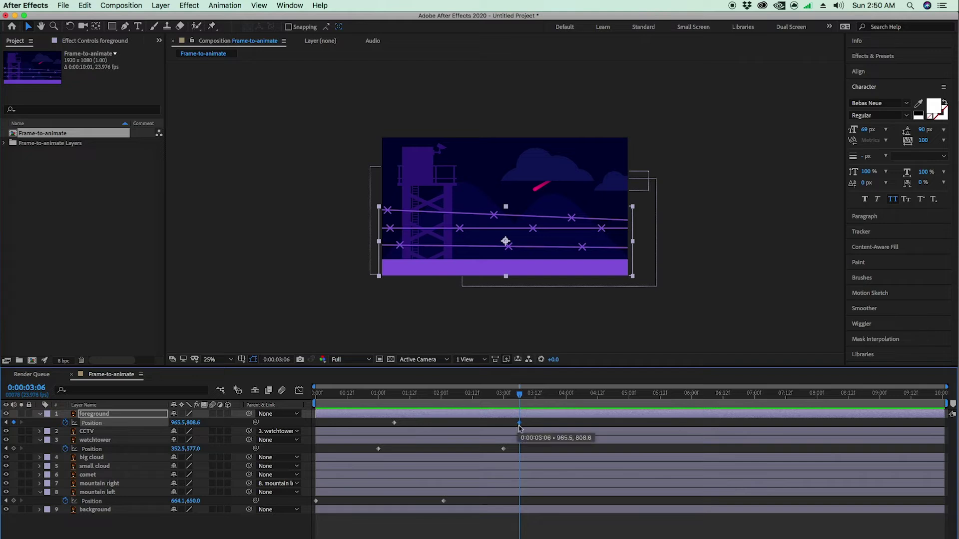
- At the foreground's first position keyframe, 0:00:01:06, move the layer straight down below the frame to y 1660.6
left_click_drag(519, 399, 395, 404)
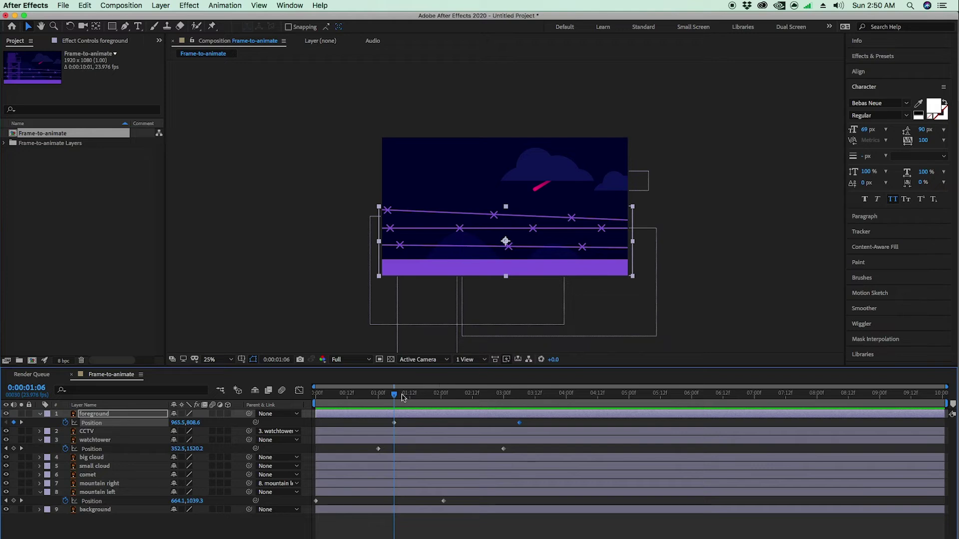
left_click_drag(395, 395, 509, 410)
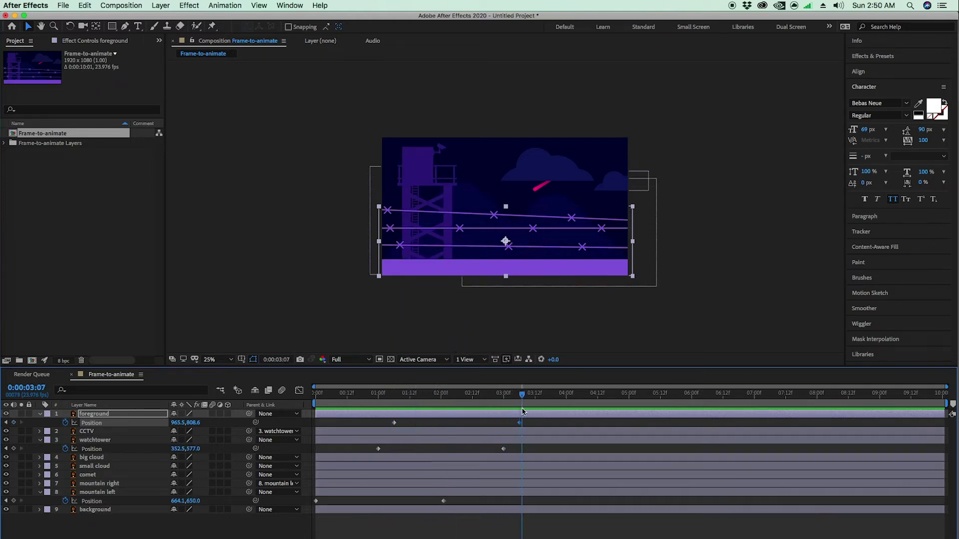
left_click_drag(519, 395, 487, 403)
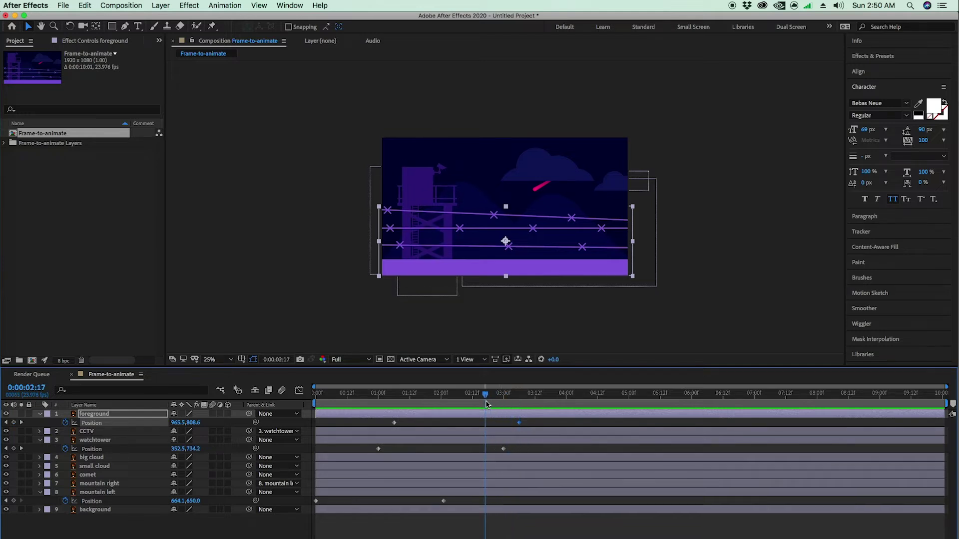
left_click(7, 423)
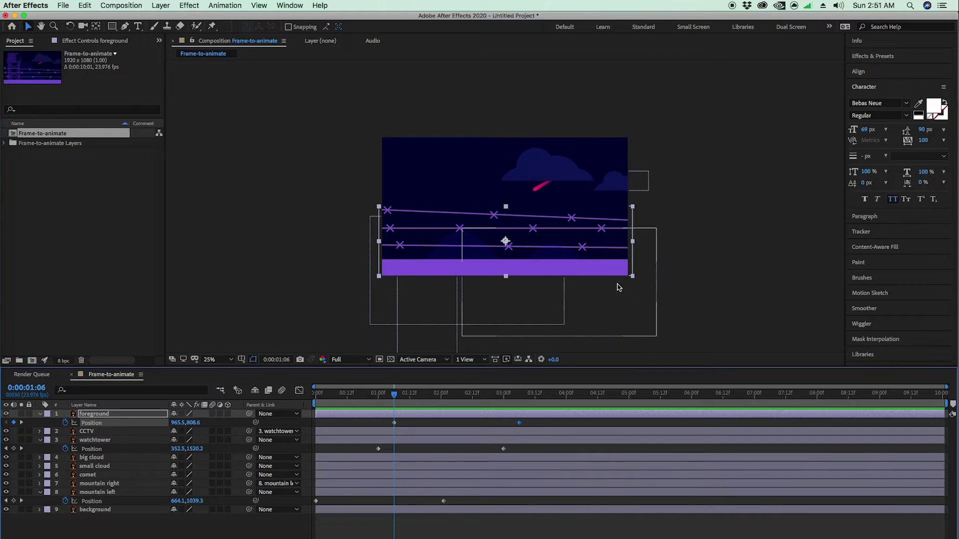
left_click_drag(613, 272, 616, 383)
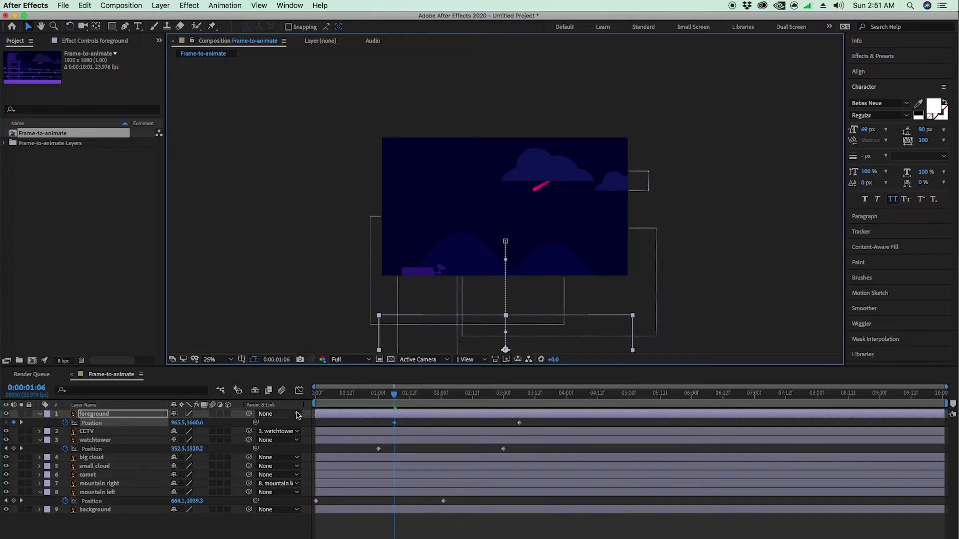
- Play back the animation from the start to check how the foreground rises after the watchtower
key("Home")
key("space")
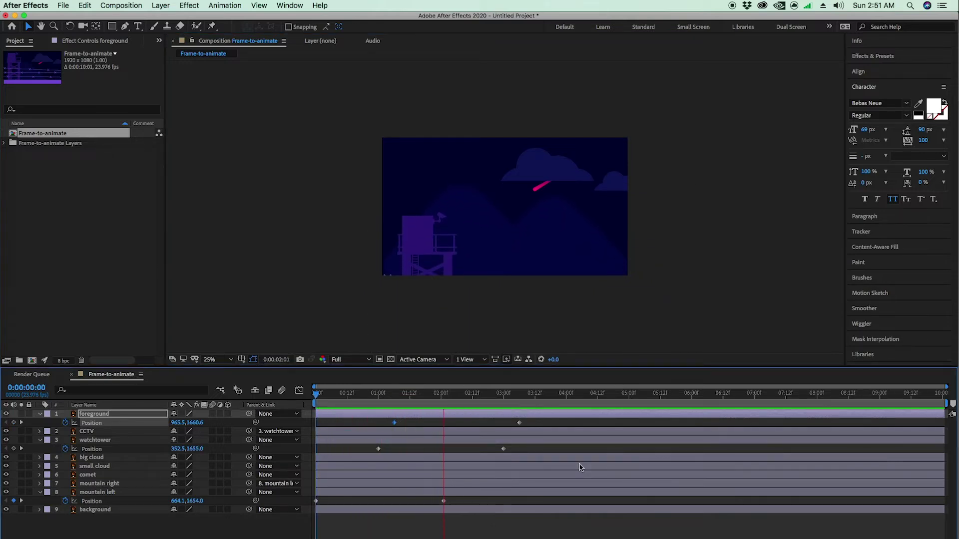
key("space")
left_click_drag(568, 395, 370, 399)
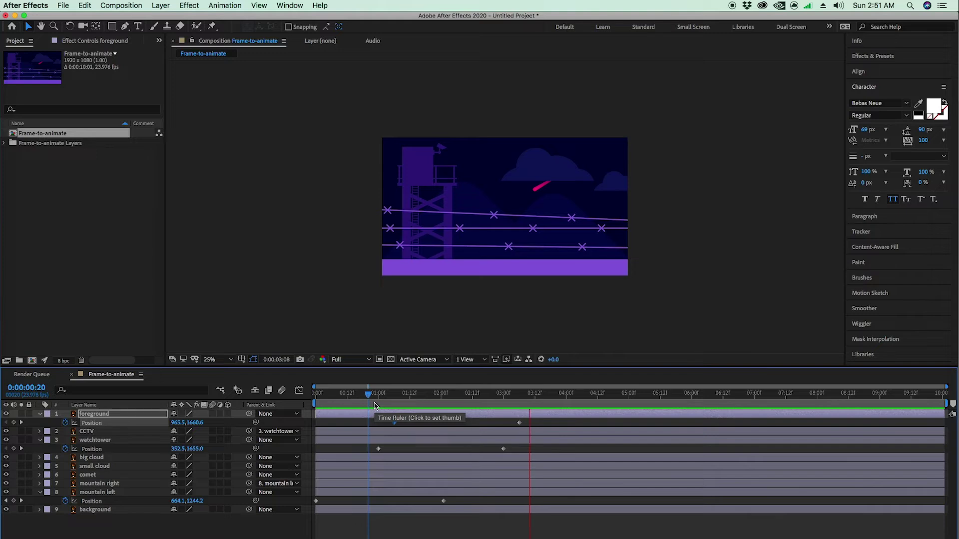
- Shift both foreground position keyframes slightly earlier, to about 0:00:01:04 and 0:00:03:04, and preview the animation from the start
left_click_drag(515, 394, 363, 414)
key("space")
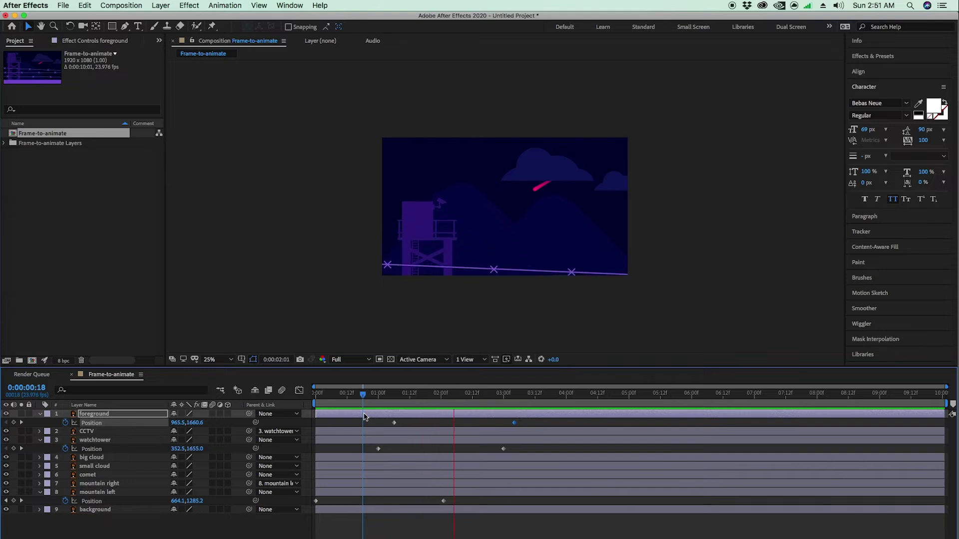
left_click_drag(515, 395, 375, 400)
key("Home")
key("space")
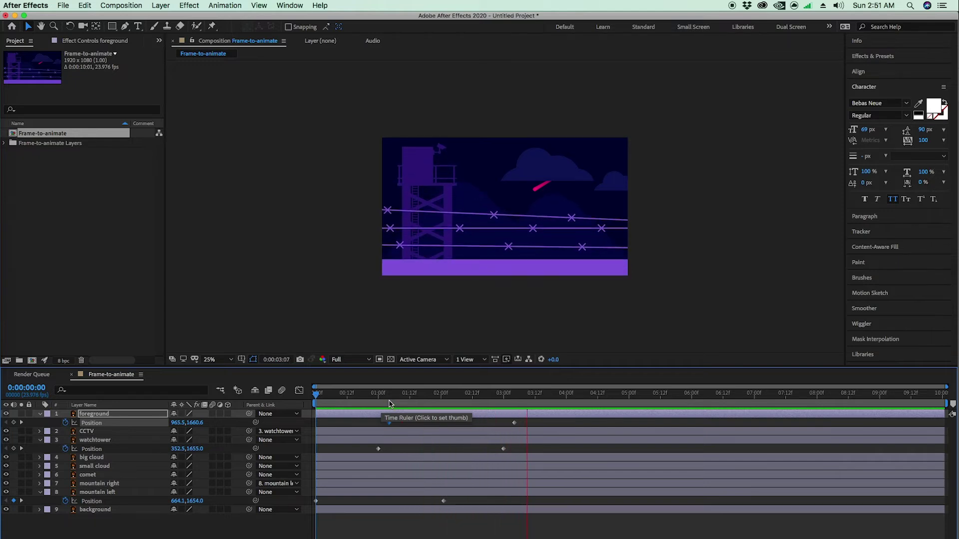
key("space")
key("Home")
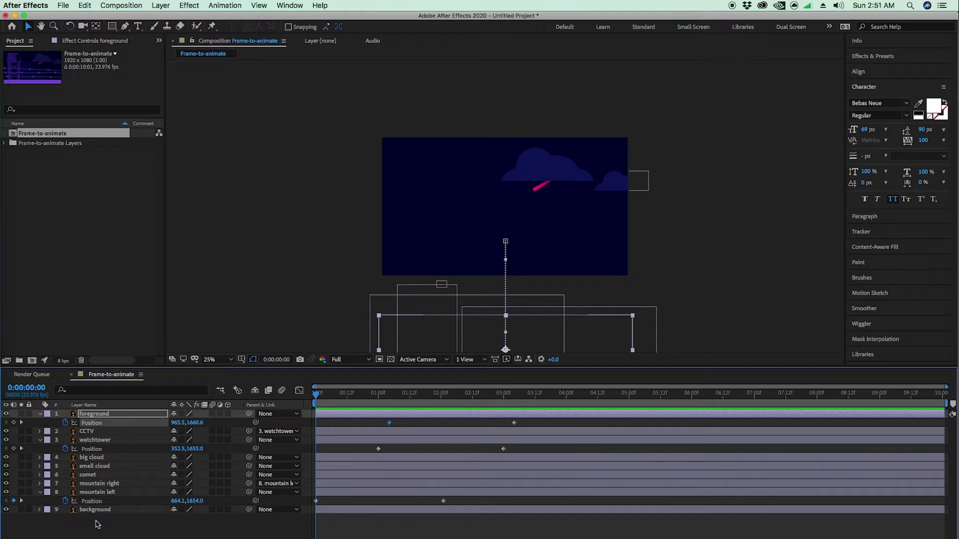
- Keyframe the big cloud's position at 0:00:00:00, then move the cloud horizontally left to x 1079.5 at 0:00:08:00
left_click(97, 459)
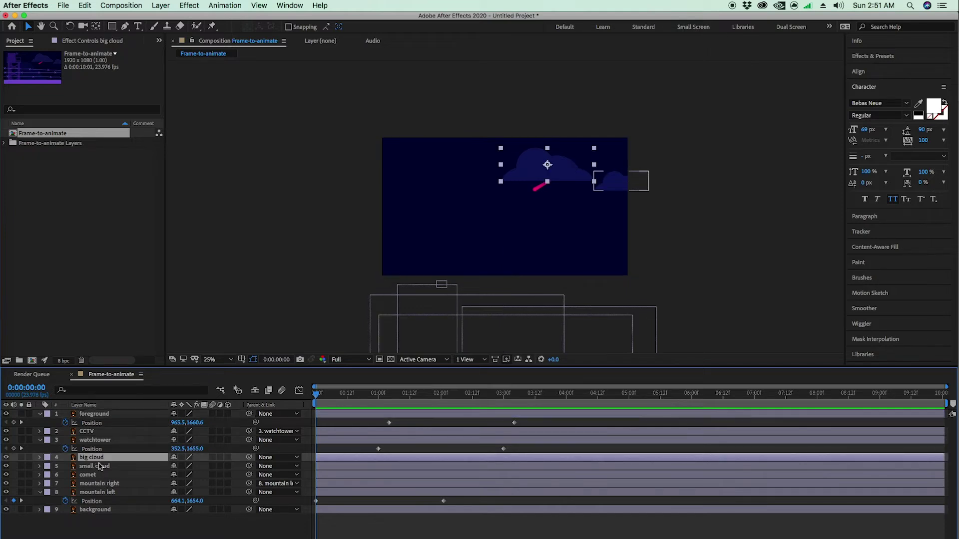
key("p")
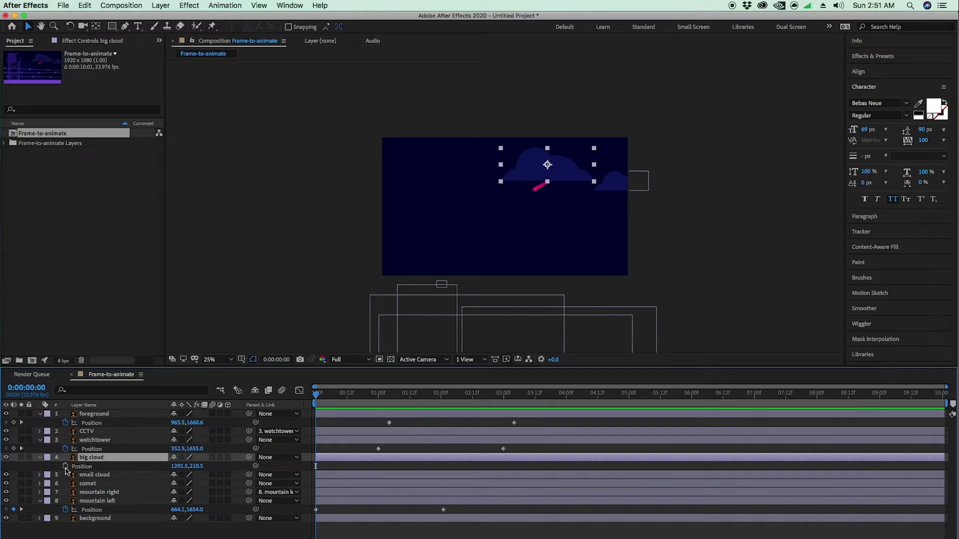
left_click(65, 467)
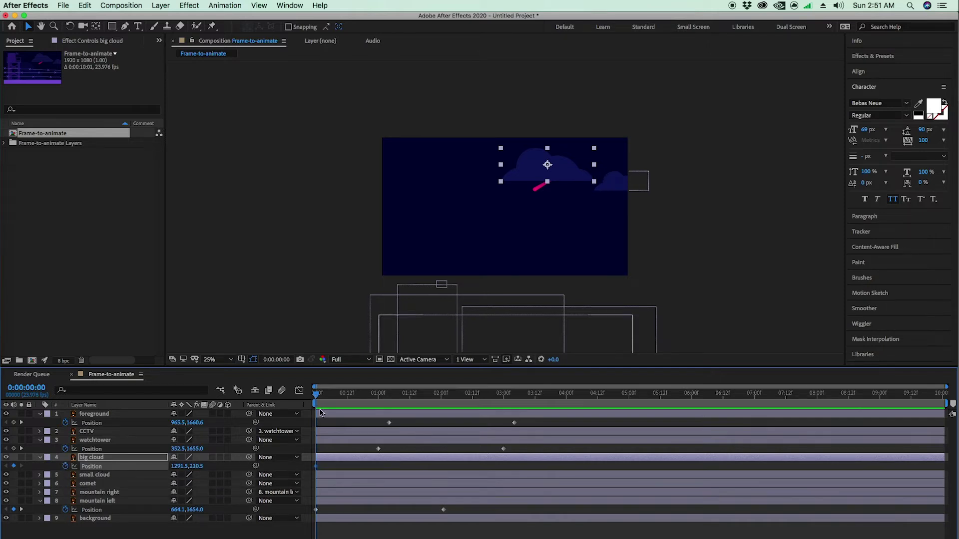
left_click_drag(317, 399, 240, 408)
left_click_drag(377, 400, 757, 399)
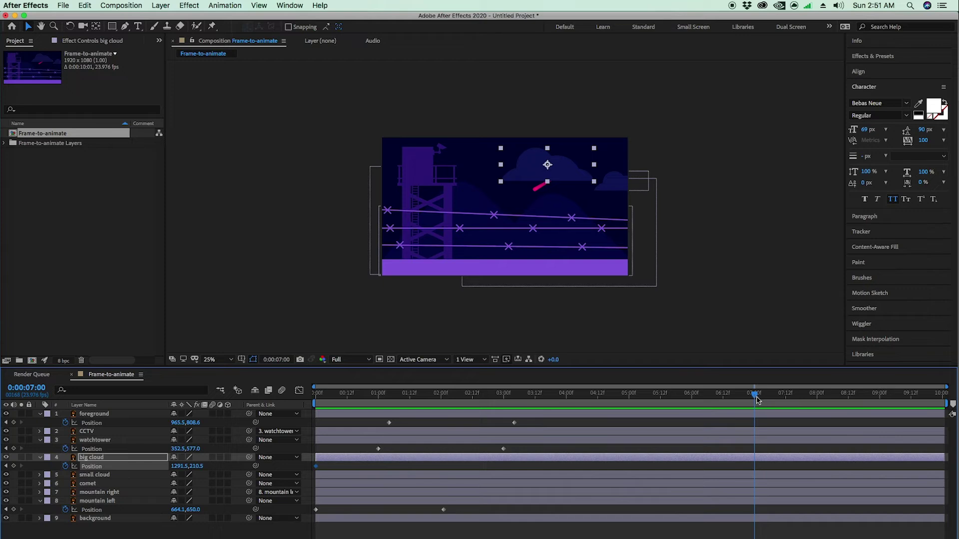
left_click_drag(773, 398, 815, 398)
left_click_drag(574, 175, 548, 184)
- Move the big cloud's starting position at 0:00:00:00 right to x 1623.5 and preview its drift
left_click_drag(801, 398, 300, 430)
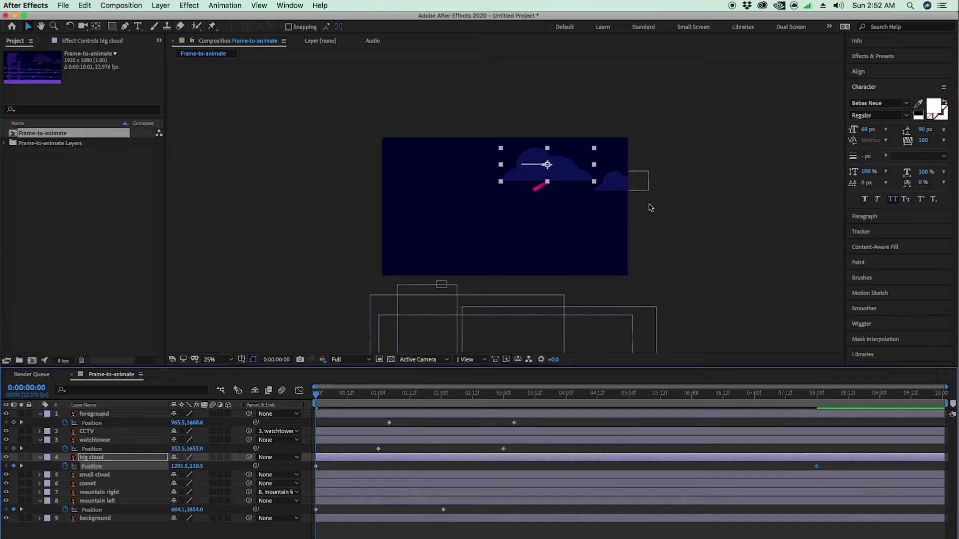
left_click_drag(582, 183, 623, 183)
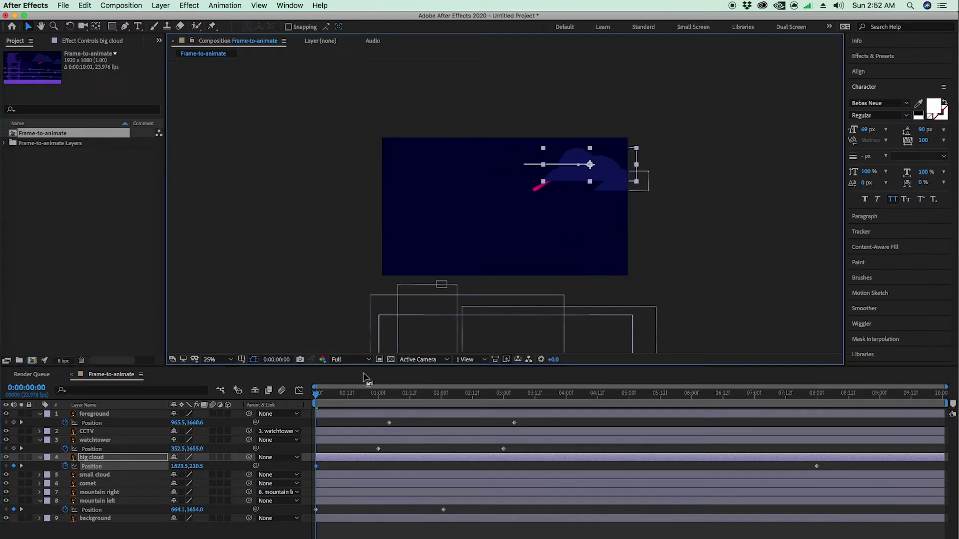
key("space")
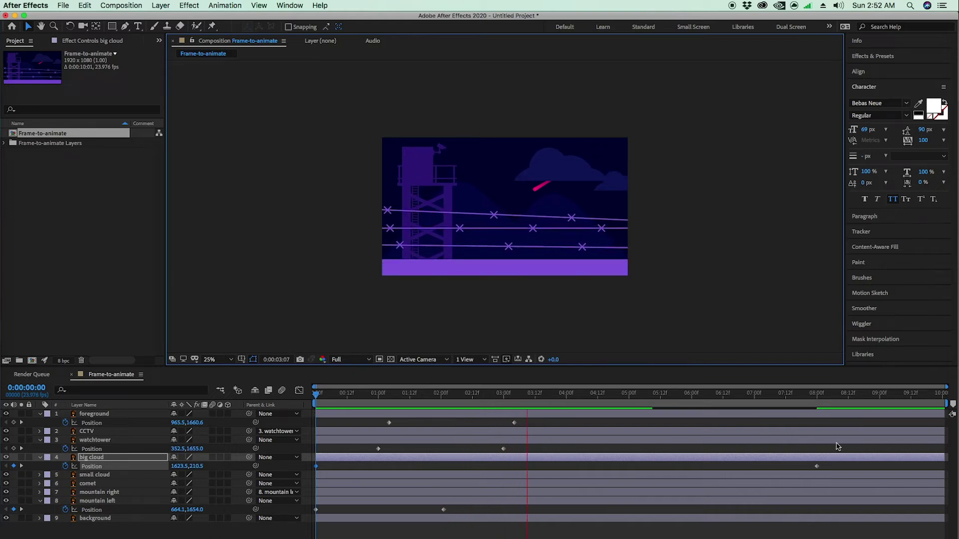
key("space")
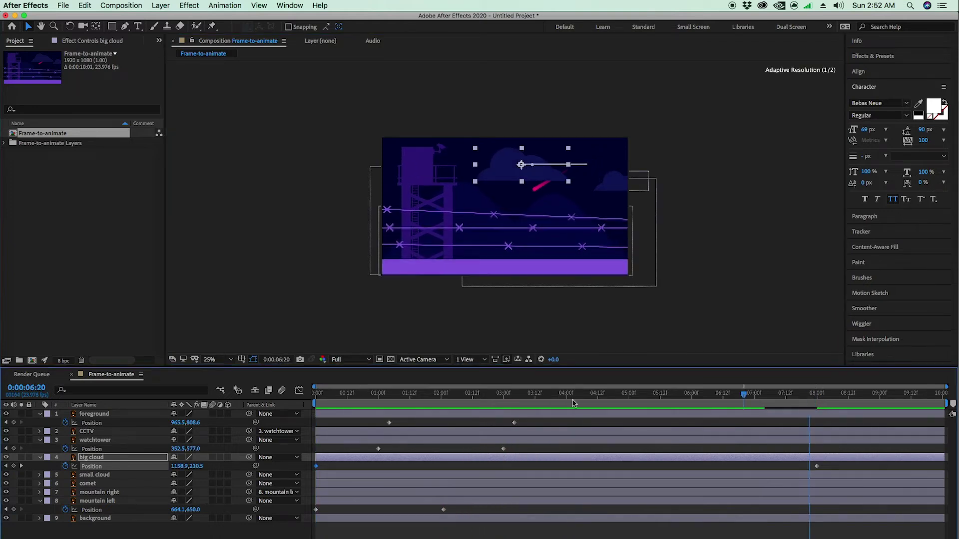
- Animate the small cloud's position from its current place at 0:00:00:00 horizontally left to x 1724 at 0:00:08:00
left_click(111, 477)
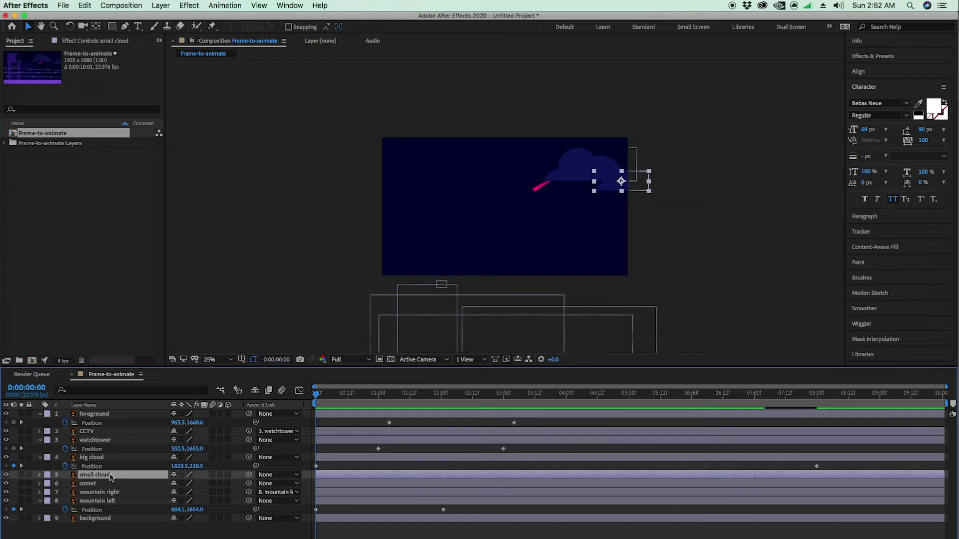
key("p")
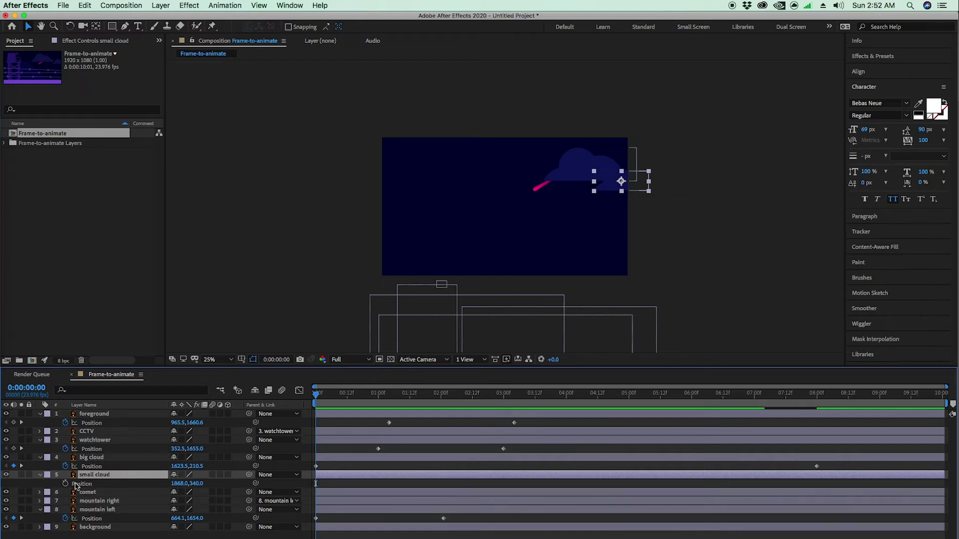
left_click(65, 484)
left_click(550, 393)
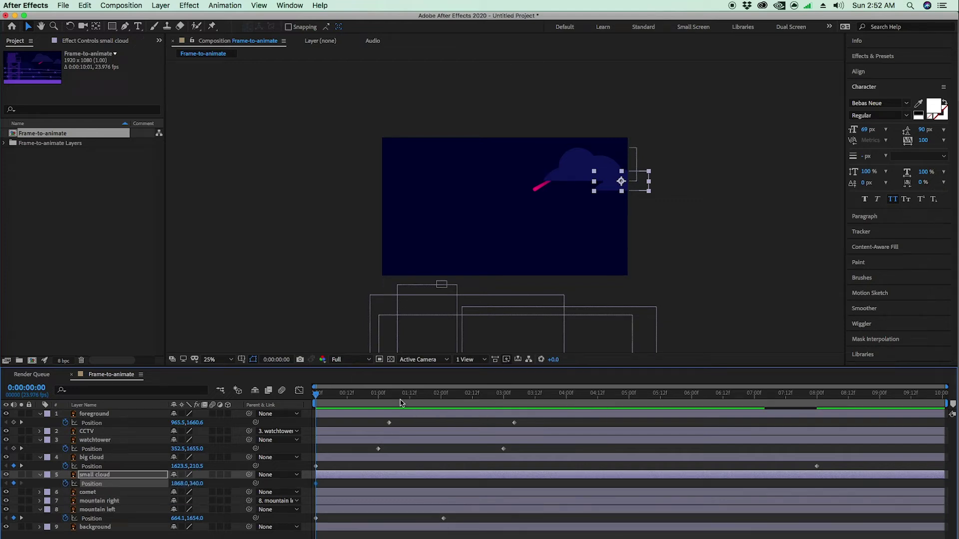
left_click_drag(628, 398, 816, 422)
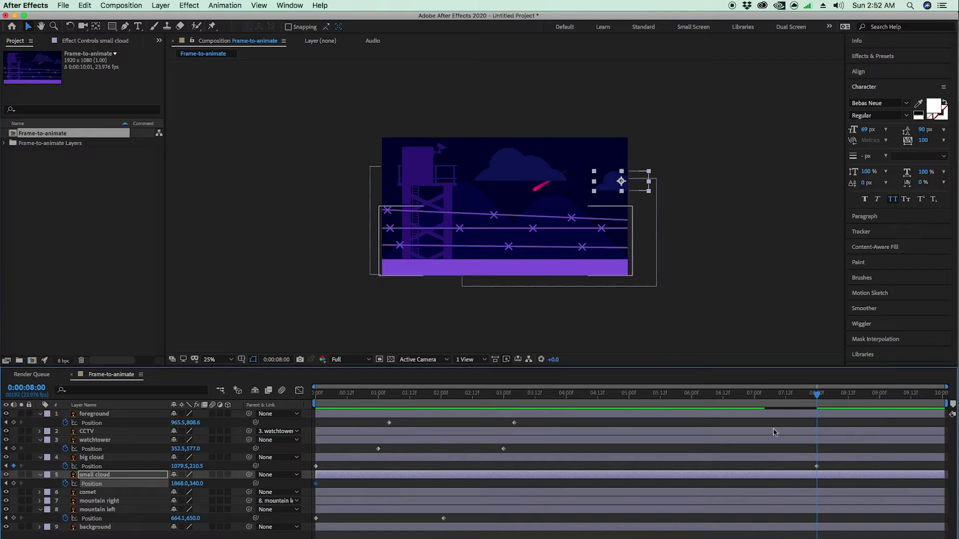
left_click(14, 483)
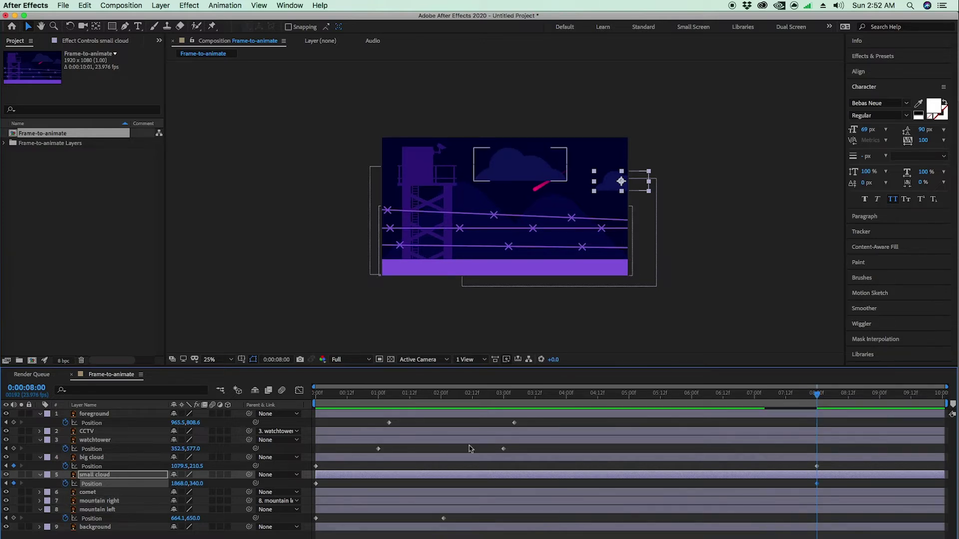
left_click(615, 193)
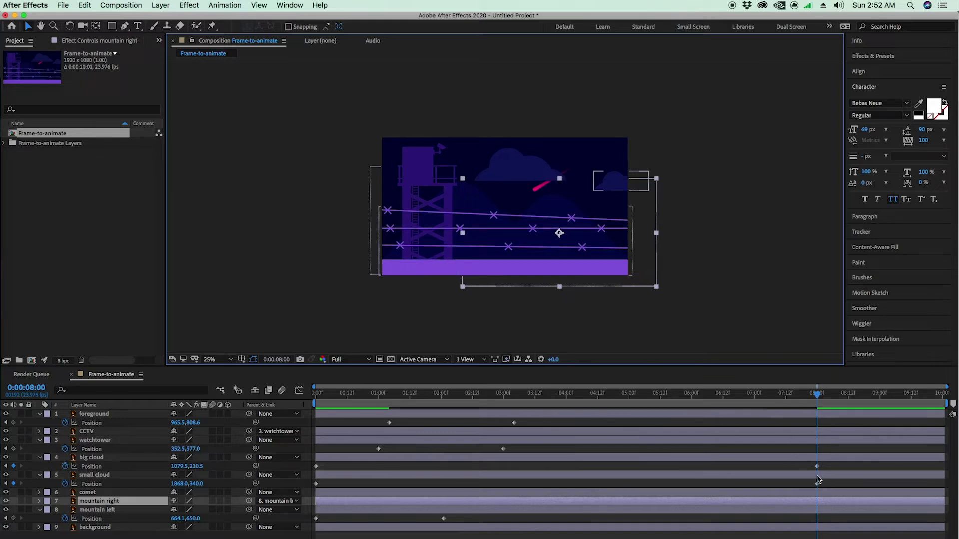
left_click(610, 182)
left_click_drag(604, 188, 588, 189)
left_click(697, 235)
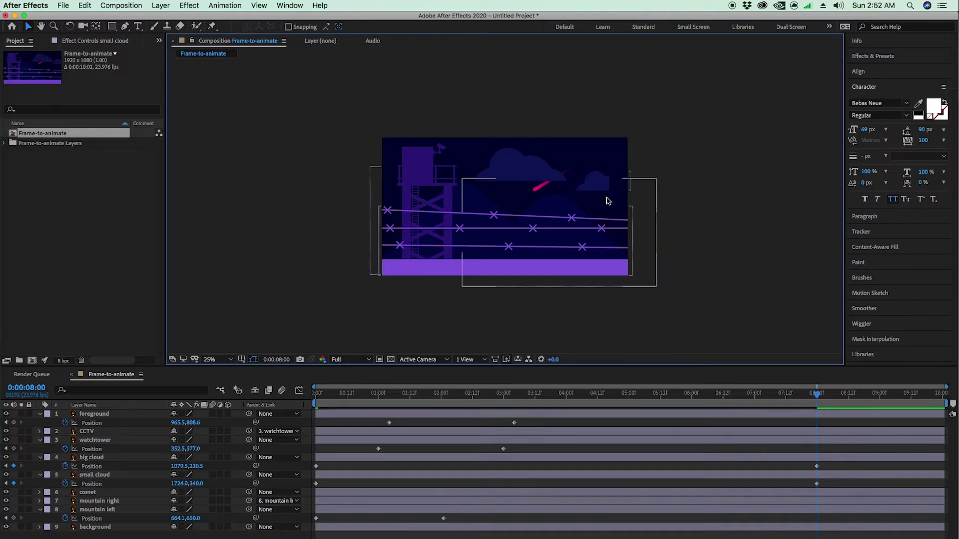
- Examine the small cloud's right edge at 100% zoom and at earlier times, with the small cloud layer selected
key("period")
key("period")
key("h")
left_click_drag(780, 152, 458, 242)
key("v")
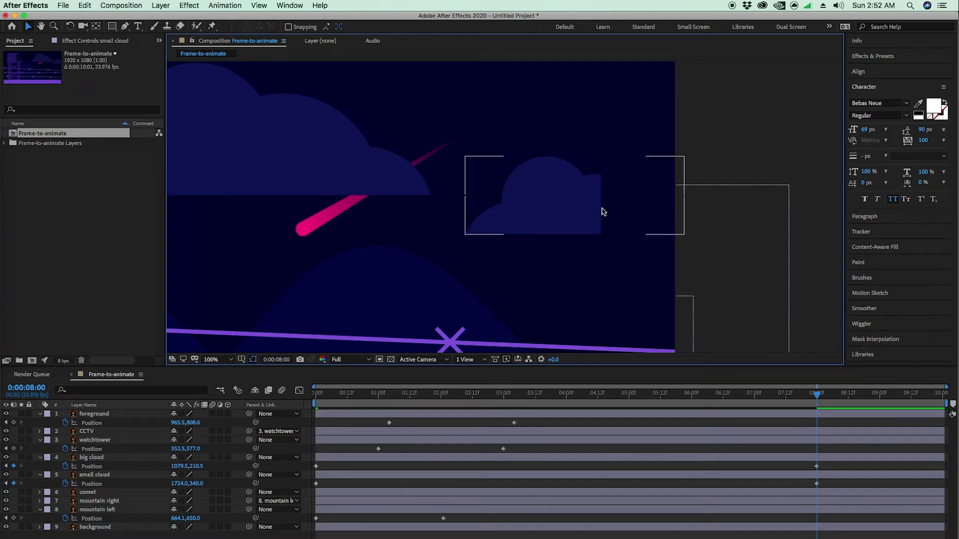
key("comma")
key("comma")
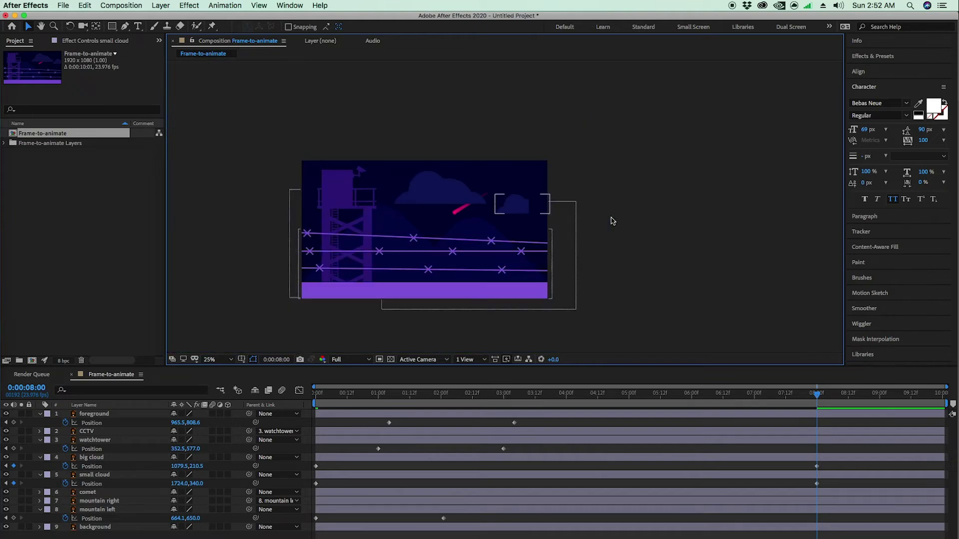
left_click_drag(784, 396, 658, 435)
left_click(95, 474)
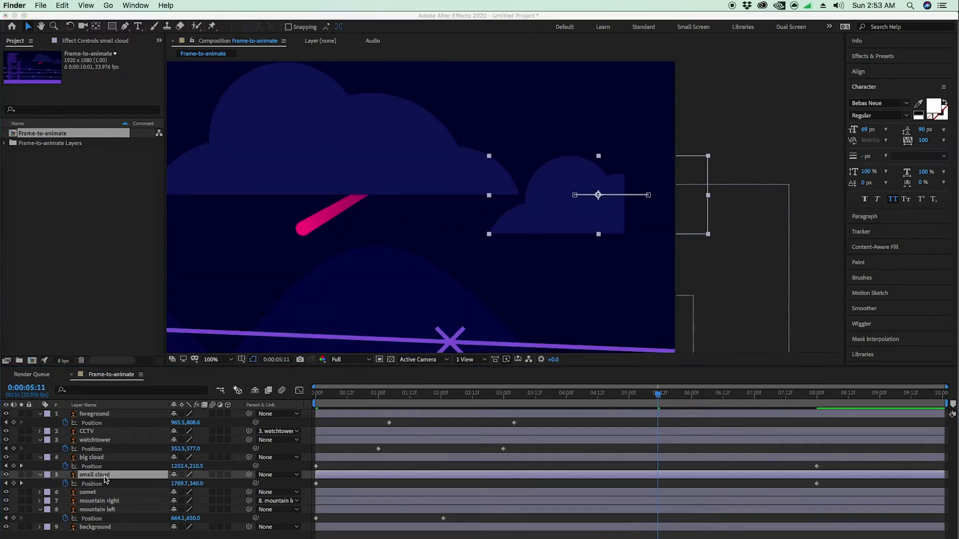
- Reveal the small cloud layer's source file in Finder and open Frame-to-animate.ai in Illustrator
right_click(106, 478)
mouse_move(199, 472)
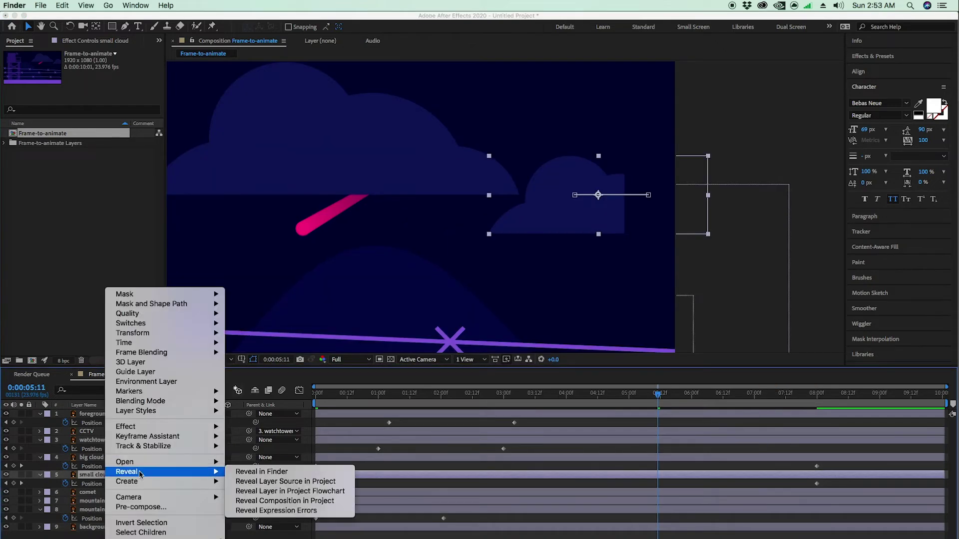
left_click(277, 474)
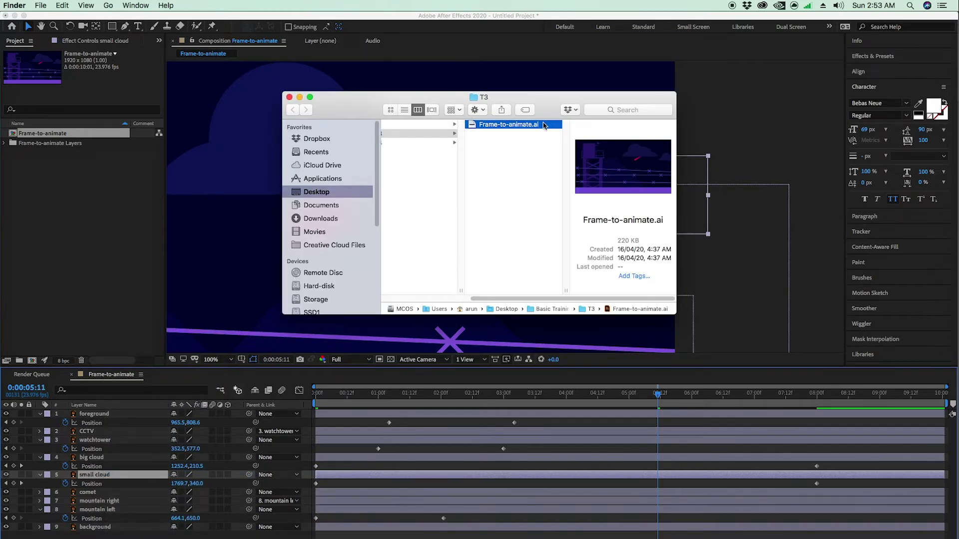
double_click(539, 125)
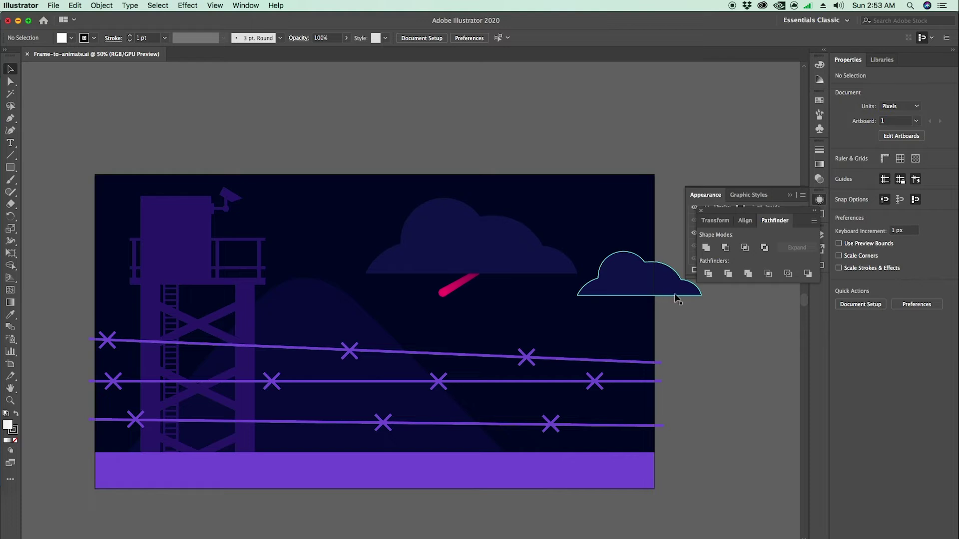
- Move the small cloud left until it lies fully inside the artboard, then save the file and switch back to After Effects
left_click_drag(674, 294, 623, 291)
left_click(704, 341)
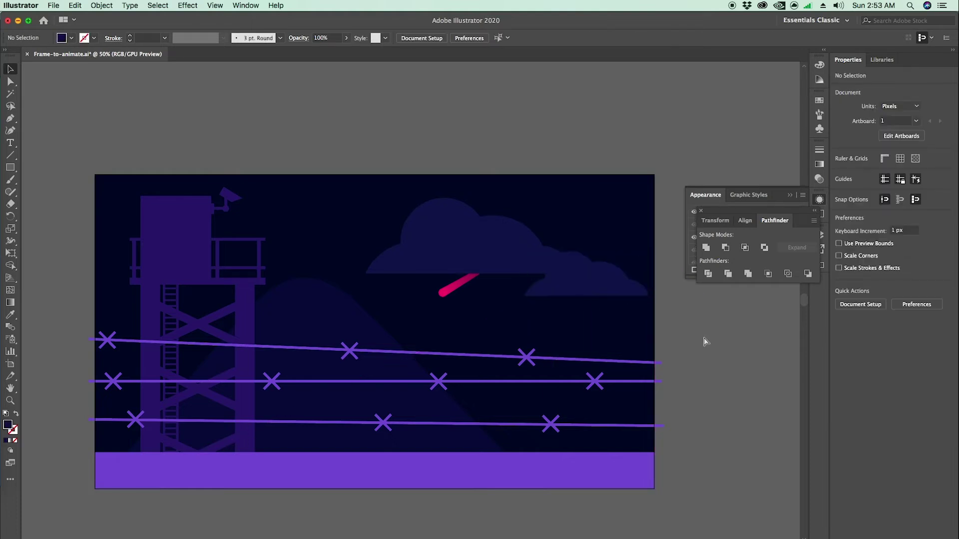
key("super+s")
key("ctrl+Up")
left_click(699, 335)
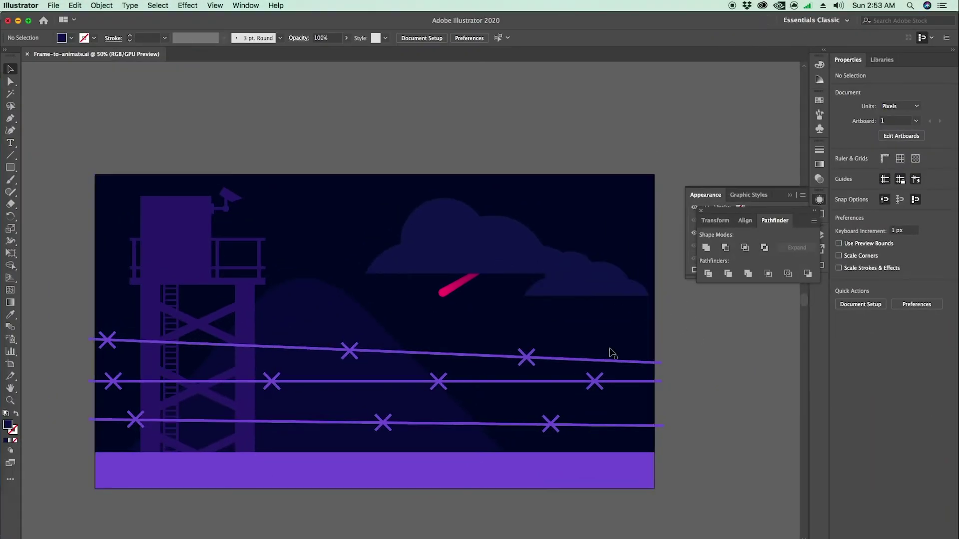
left_click(666, 337)
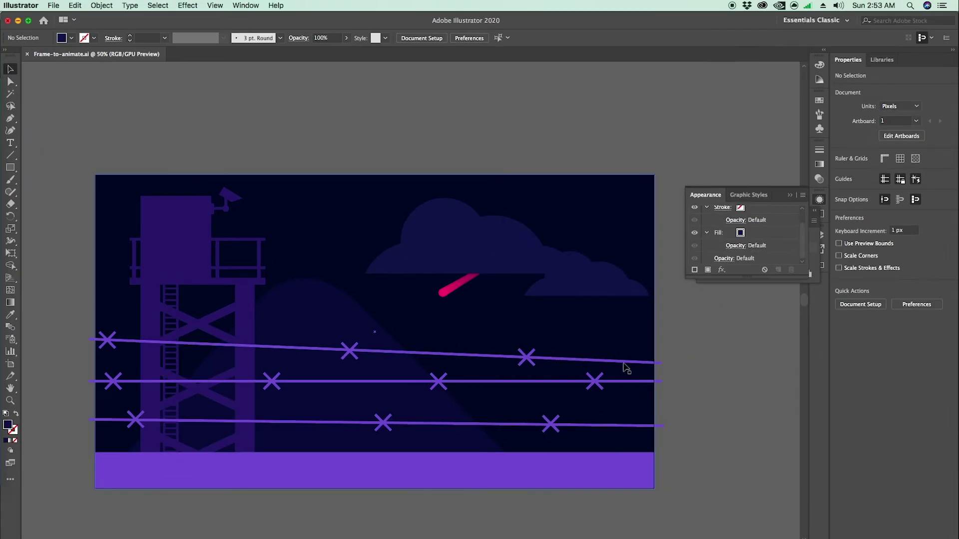
key("ctrl+Up")
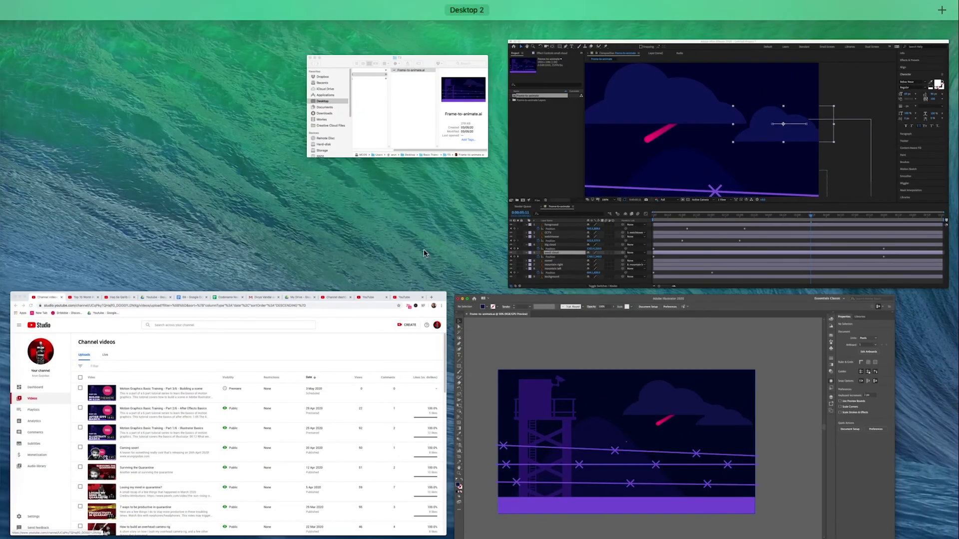
left_click(577, 199)
- Move the small cloud slightly further left at 0:00:08:00 and its starting position at 0:00:00:00 right to x 2048, then preview the drift
left_click_drag(519, 226, 609, 226)
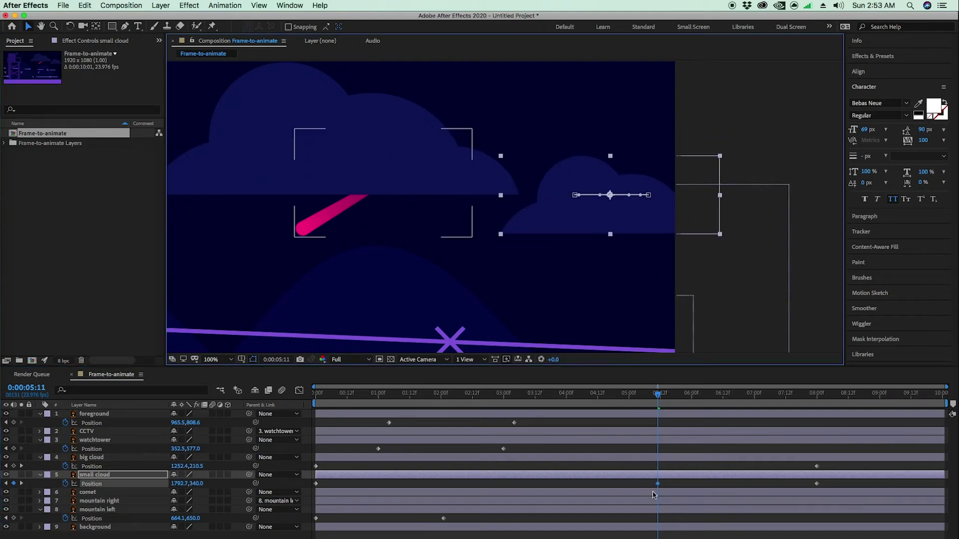
key("Delete")
left_click_drag(678, 406, 817, 410)
left_click_drag(610, 230, 592, 229)
left_click_drag(798, 397, 294, 407)
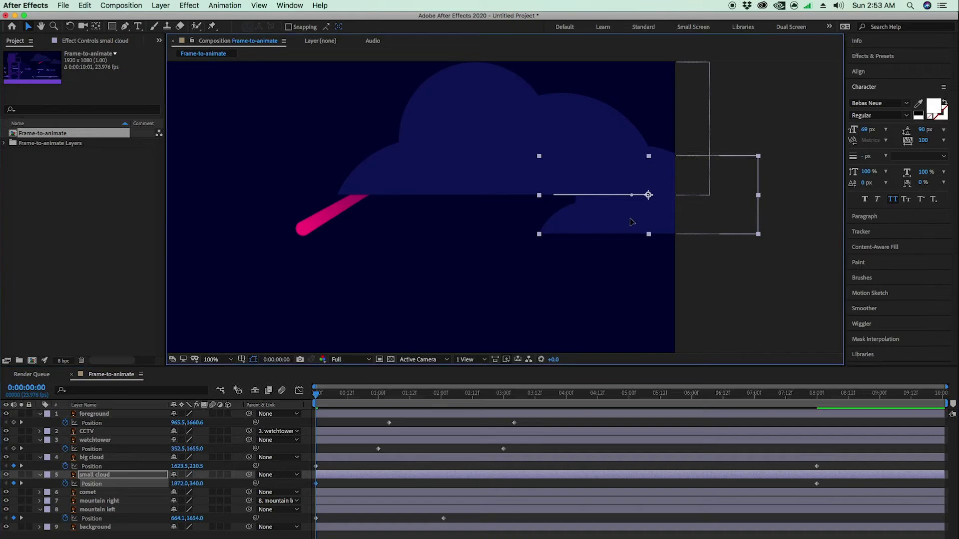
left_click_drag(628, 221, 719, 224)
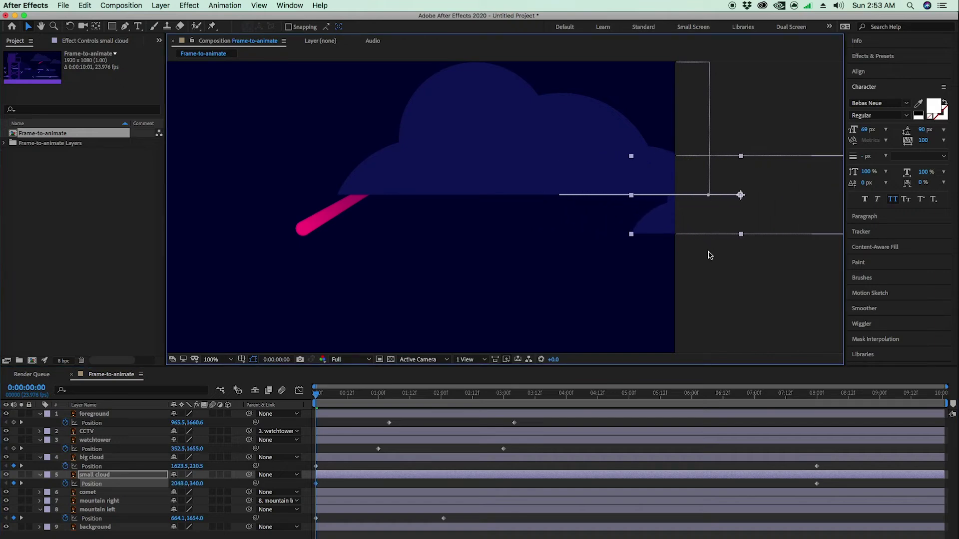
key("space")
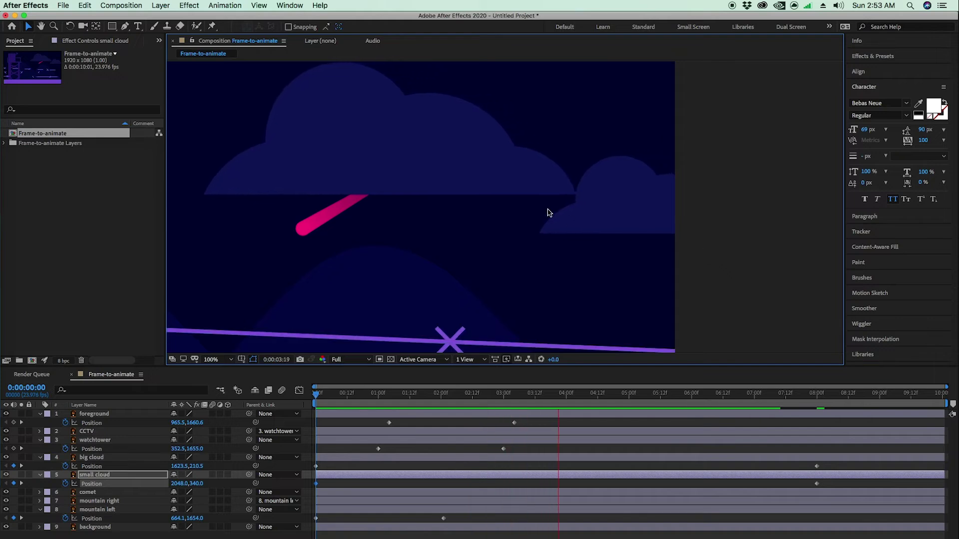
key("space")
- Review the whole scene's animation from the beginning at 25% zoom, with all layers deselected
scroll(452, 207, "up", 2)
scroll(453, 207, "down", 1)
scroll(453, 208, "down", 5)
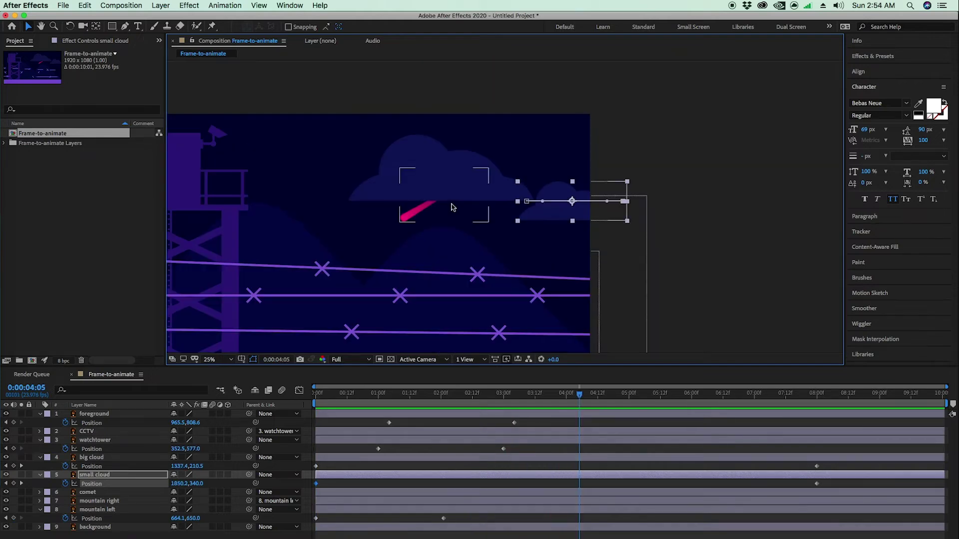
left_click(649, 286)
left_click_drag(435, 400, 209, 394)
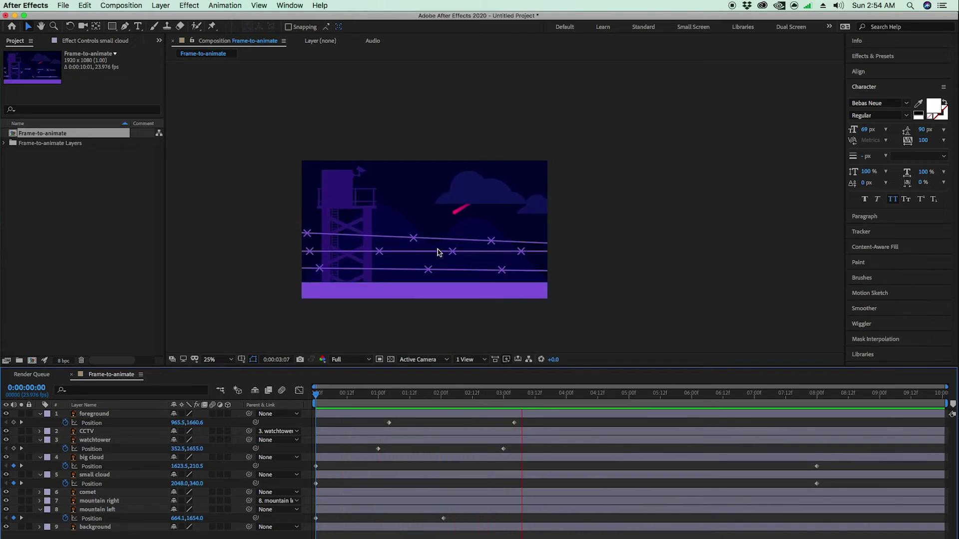
key("space")
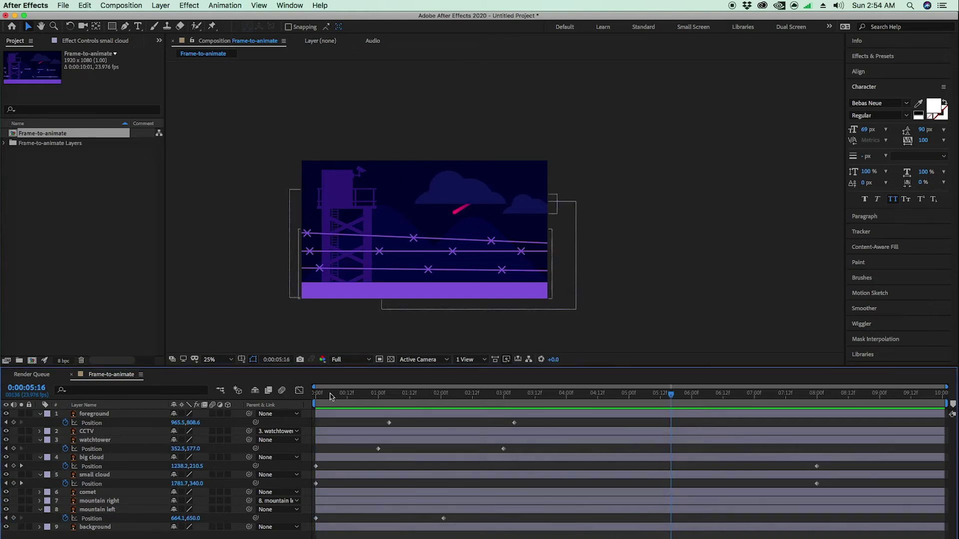
left_click_drag(330, 394, 246, 393)
- Fade in both clouds together by keyframing their opacity from 0% at 0:00:01:04 to 100% at 0:00:02:16
left_click_drag(349, 401, 389, 416)
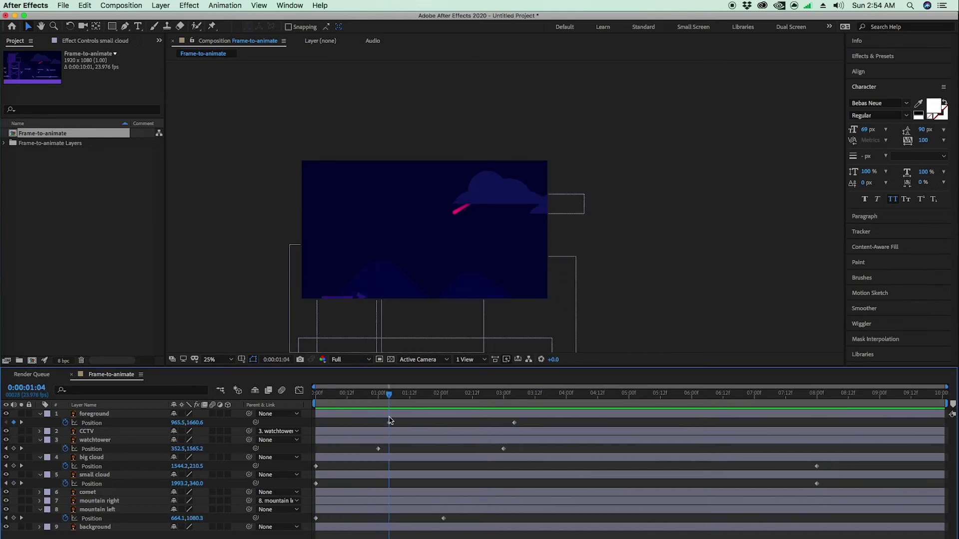
left_click(95, 457)
left_click(106, 475, "shift")
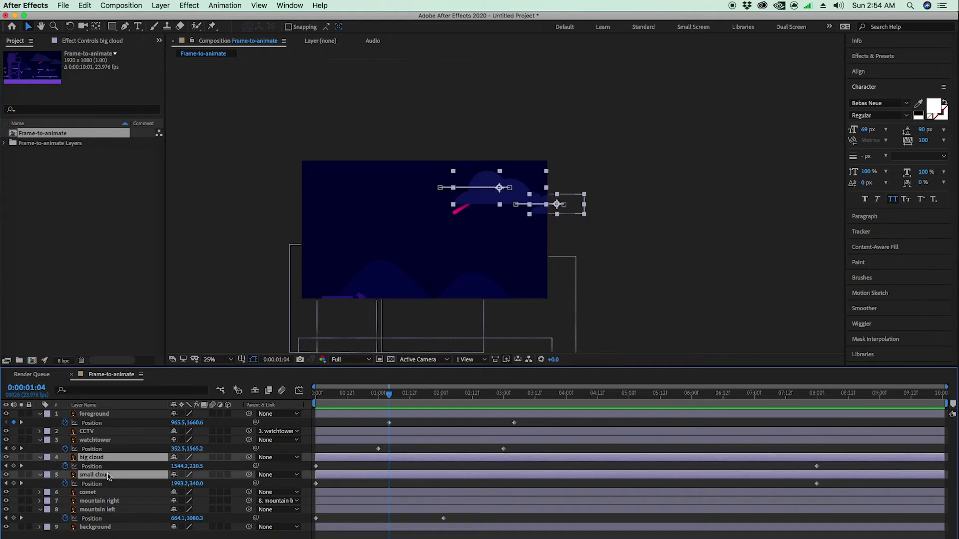
key("t")
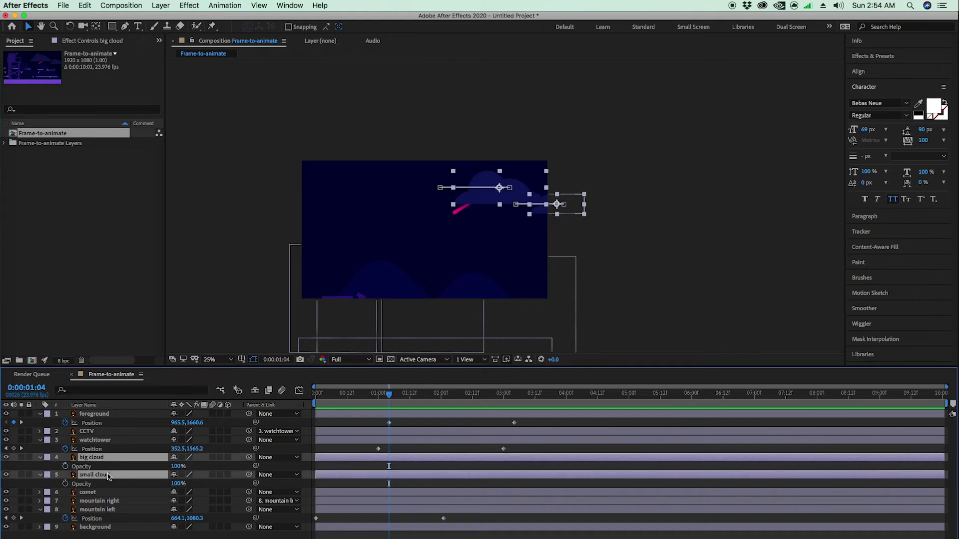
left_click(65, 467)
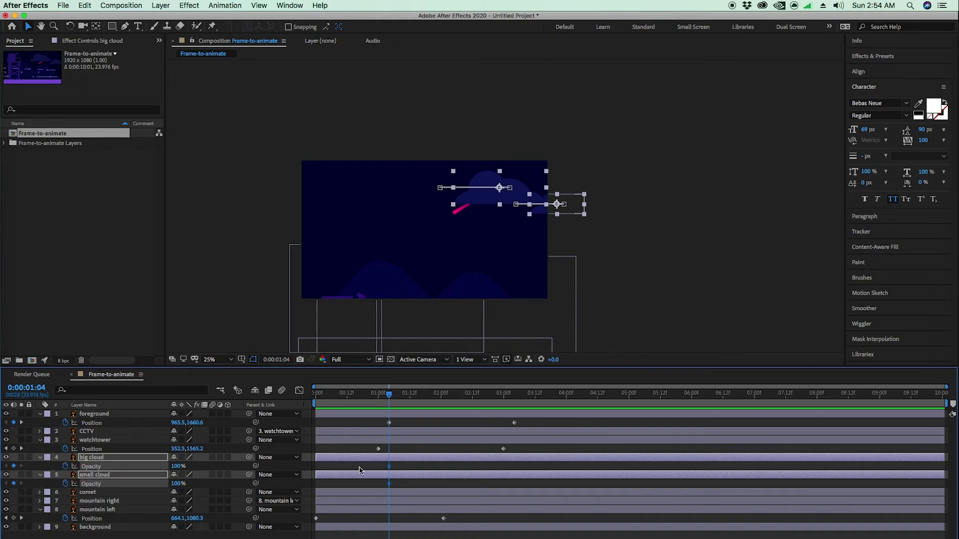
left_click_drag(428, 400, 482, 405)
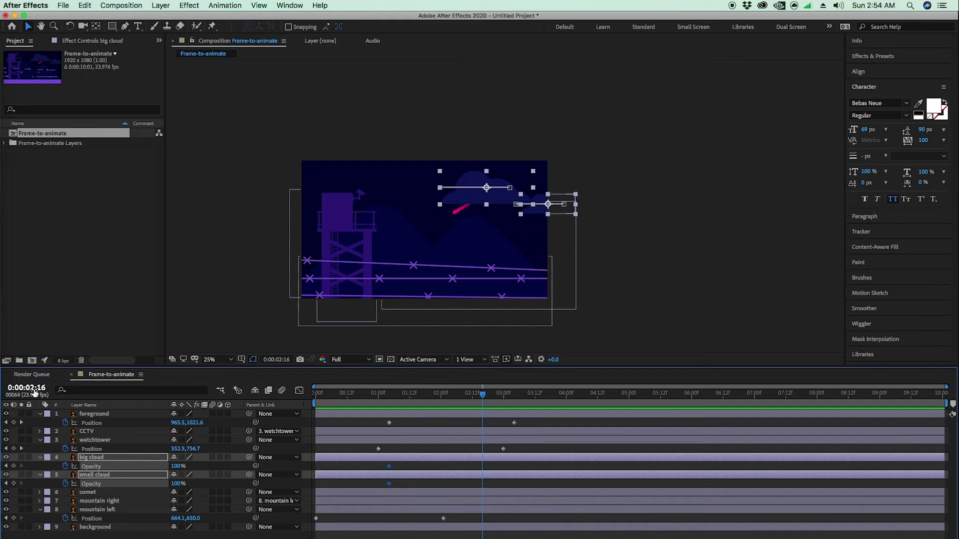
left_click(14, 466)
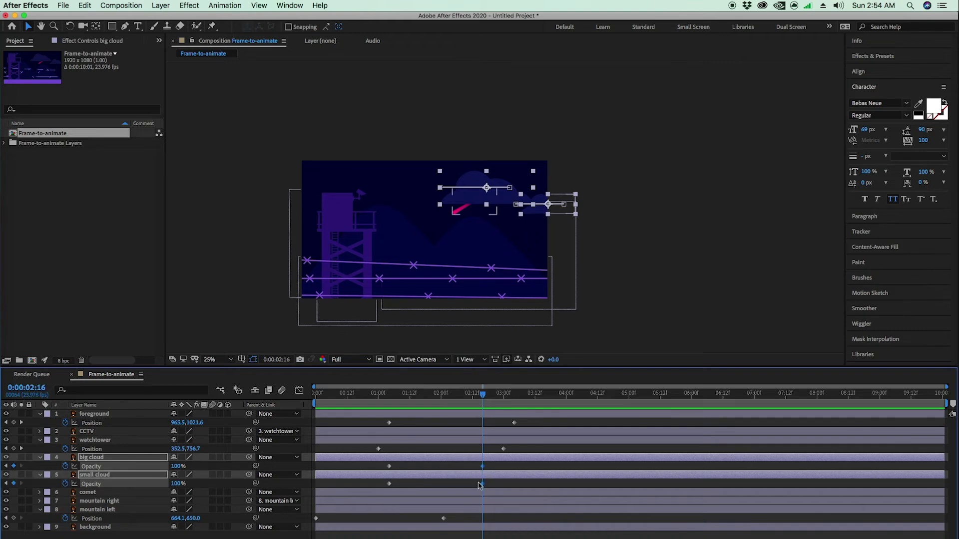
left_click_drag(463, 405, 392, 405)
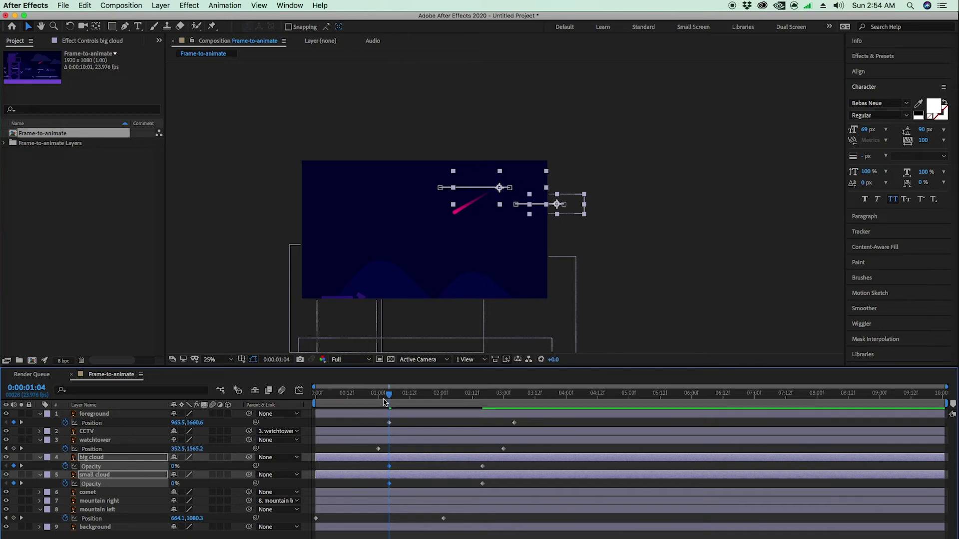
- Shift the small cloud's two opacity keyframes later so its fade starts at 0:00:01:23, and preview from the beginning
left_click_drag(386, 398, 437, 475)
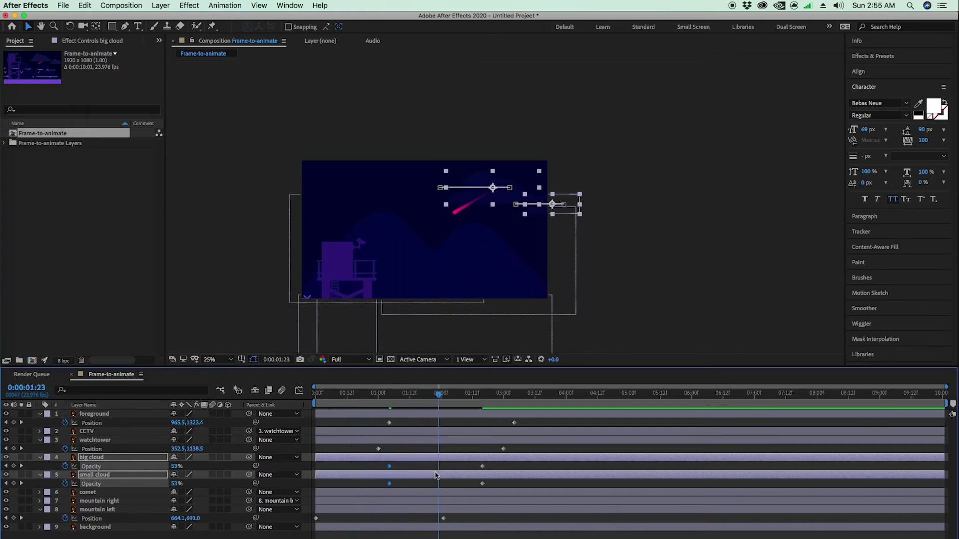
left_click(498, 486)
left_click_drag(505, 483, 433, 489)
left_click_drag(438, 395, 242, 380)
left_click(675, 312)
key("space")
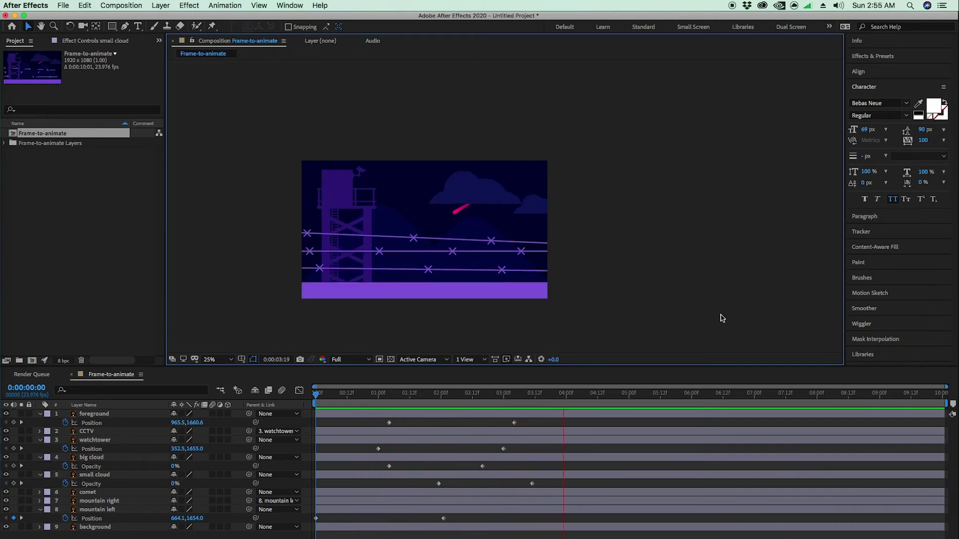
key("space")
- Delay the small cloud's opacity keyframes so its fade starts at about 0:00:03:00, near the watchtower's final keyframe, and preview the result
left_click(386, 399)
left_click_drag(385, 403, 530, 407)
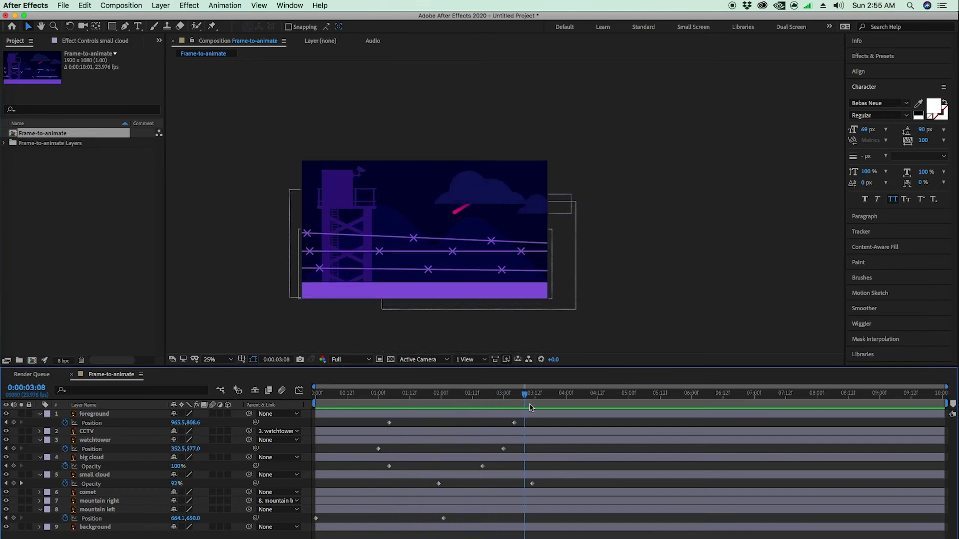
left_click_drag(534, 483, 502, 487)
left_click_drag(495, 405, 426, 407)
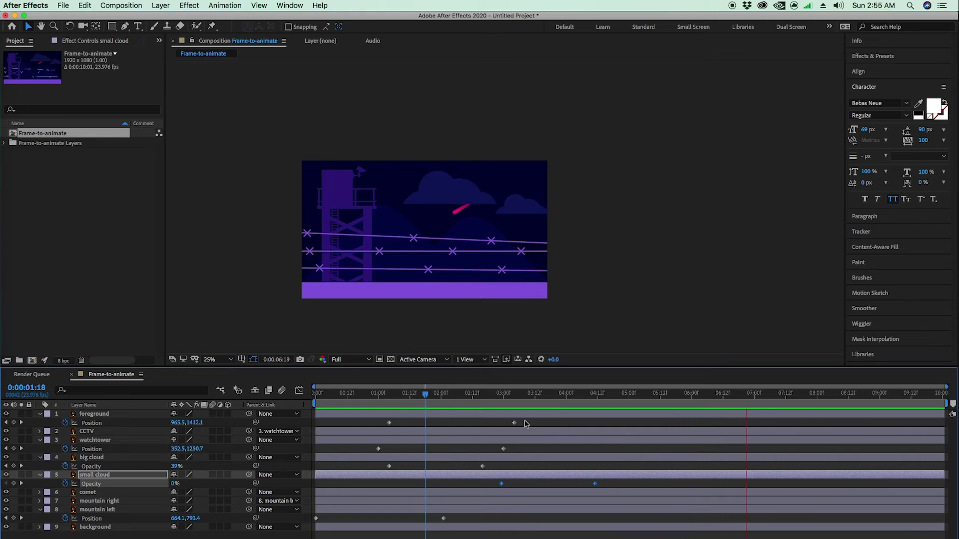
key("space")
left_click_drag(498, 394, 312, 397)
left_click(680, 302)
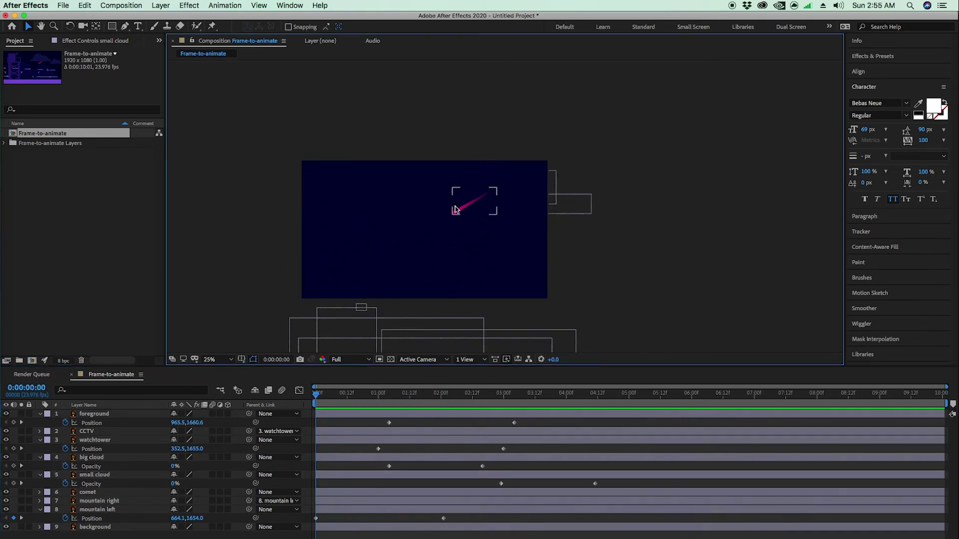
- Animate the comet's position from its current place at 0:00:06:00 diagonally down and left toward the watchtower at 0:00:07:00
left_click_drag(495, 398, 690, 422)
left_click(107, 493)
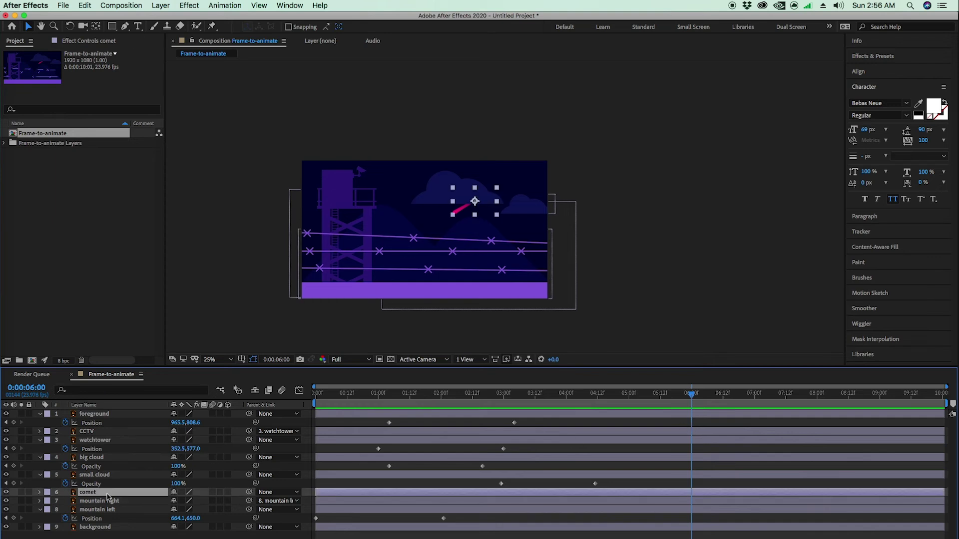
key("p")
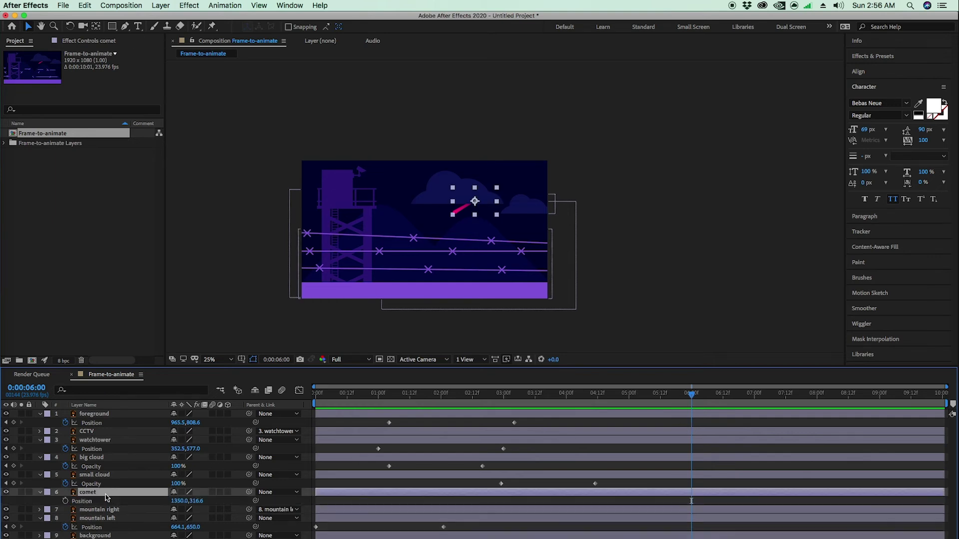
left_click(65, 500)
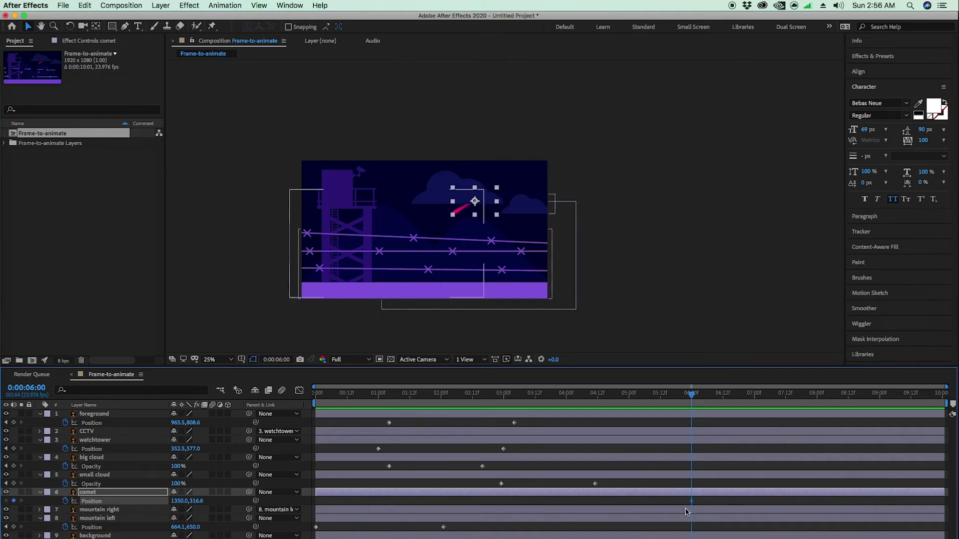
left_click_drag(711, 394, 759, 402)
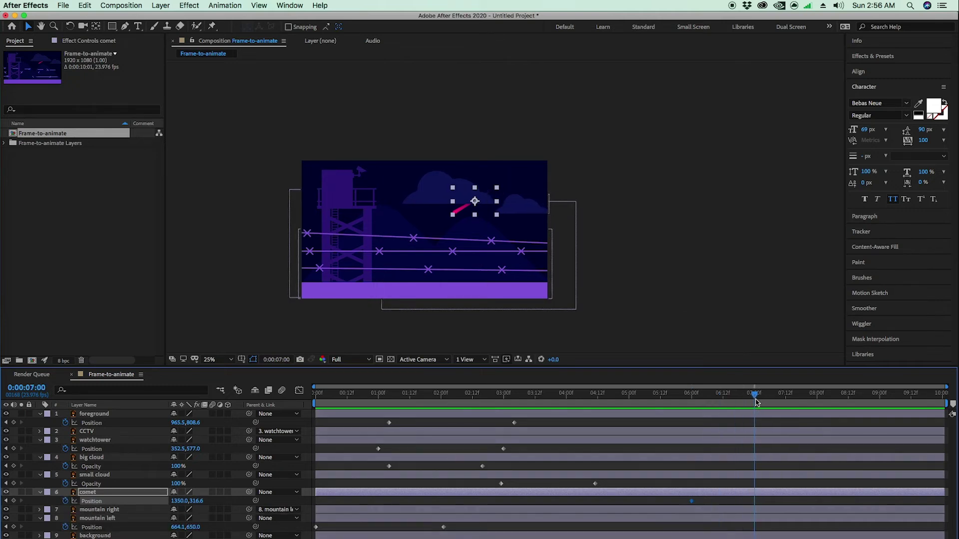
key("alt+shift+p")
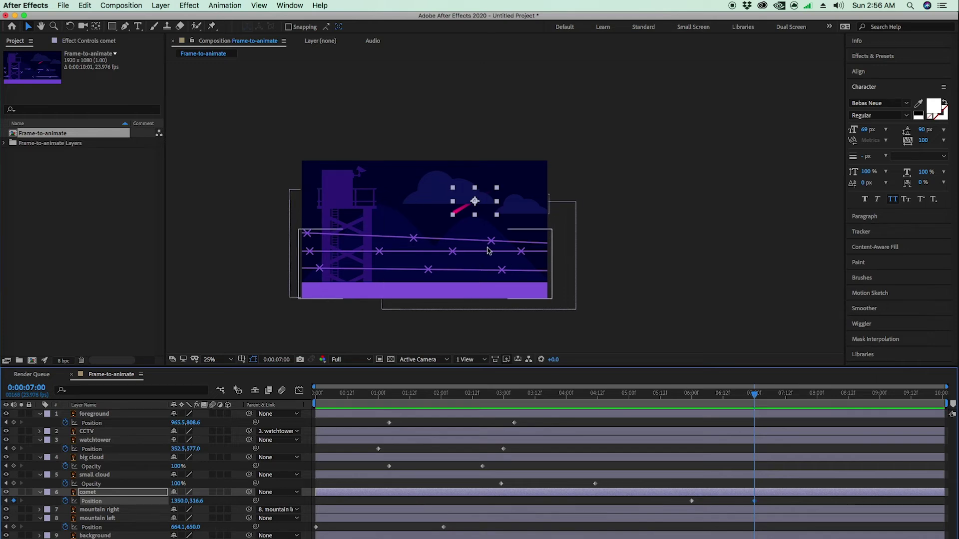
left_click_drag(461, 216, 379, 270)
- Move the comet's starting position at 0:00:06:00 outside the frame's upper right to 2174.0, -363.4, and preview its fall
left_click_drag(739, 397, 691, 404)
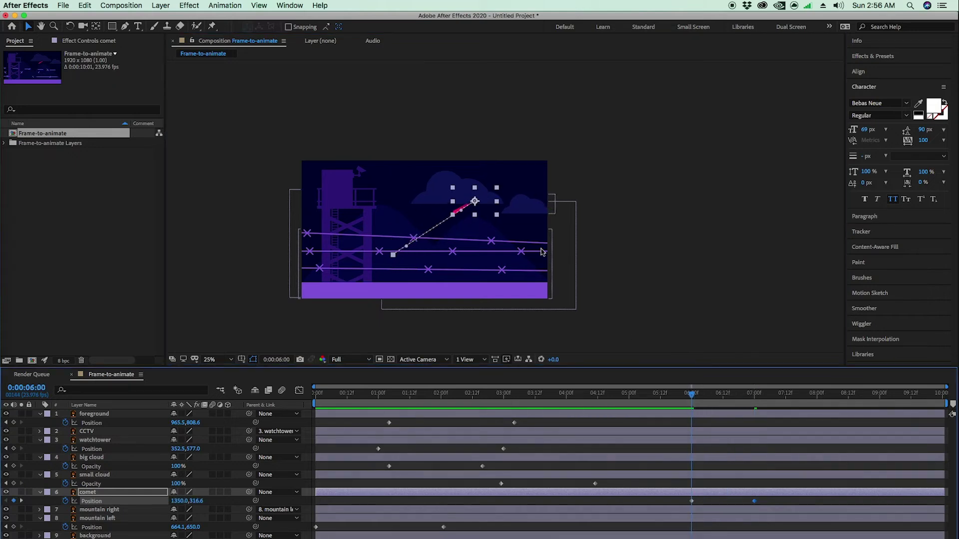
left_click_drag(489, 193, 598, 106)
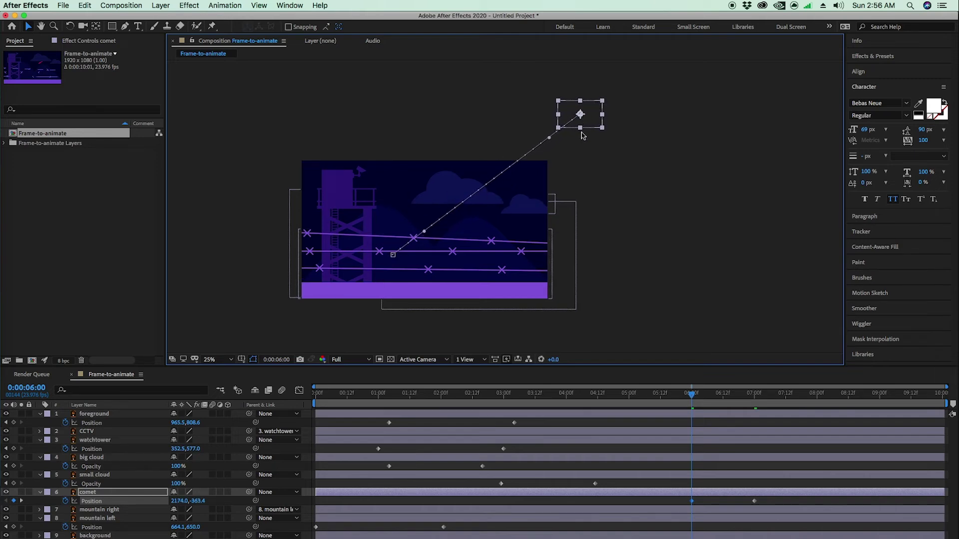
key("space")
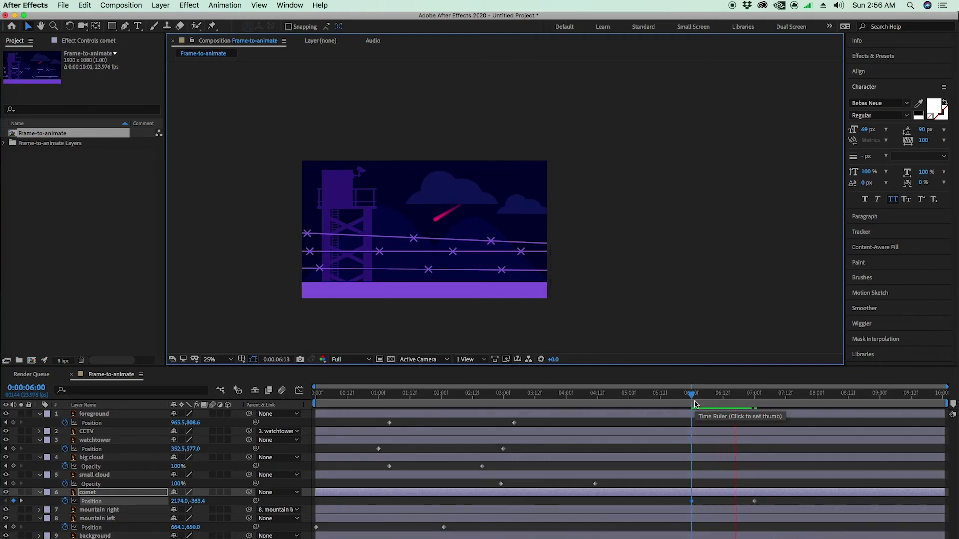
key("space")
left_click_drag(697, 399, 718, 397)
scroll(519, 240, "up", 4)
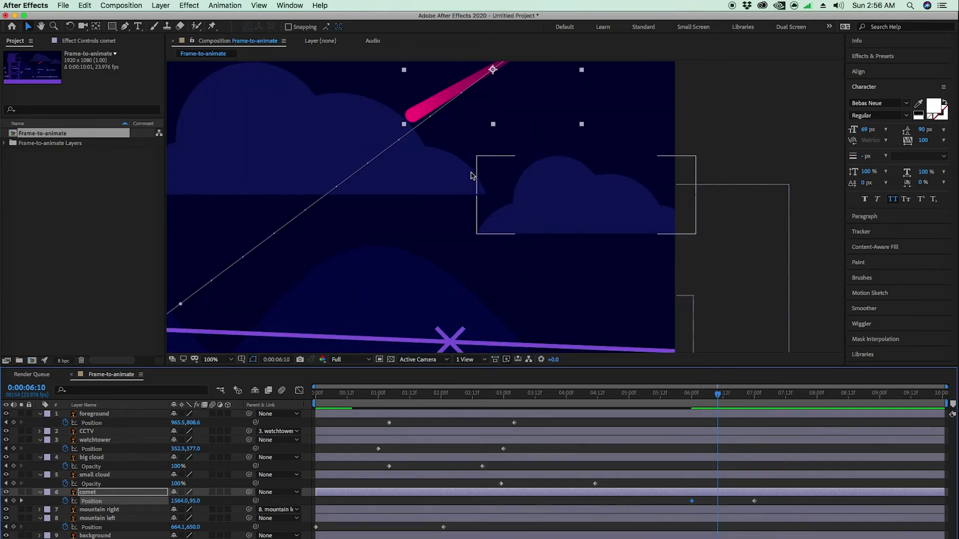
- Rotate the comet to -8° so it lines up with its diagonal motion path, checking it around 0:00:06:11
mouse_move(717, 397)
left_mouse_down()
mouse_move(699, 397)
mouse_move(732, 395)
mouse_move(720, 396)
left_mouse_up()
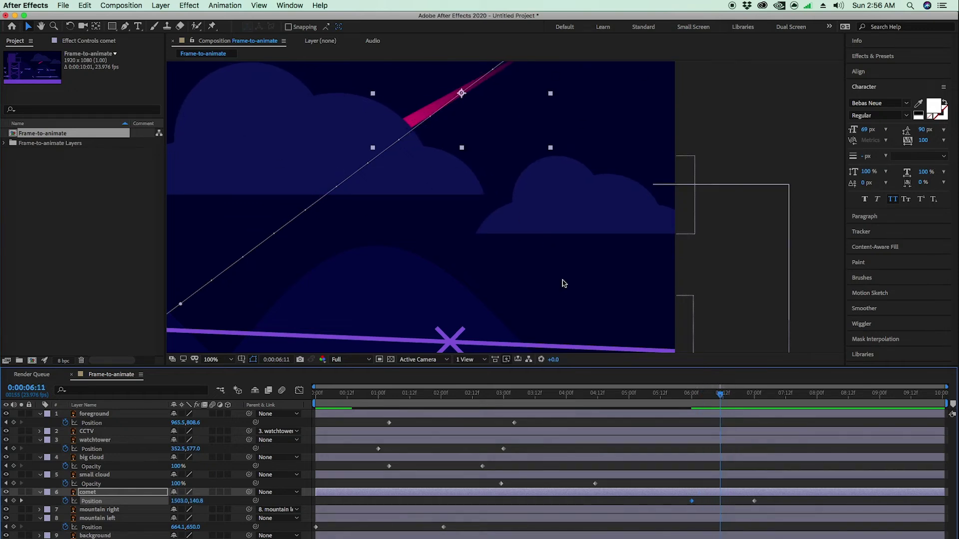
key("r")
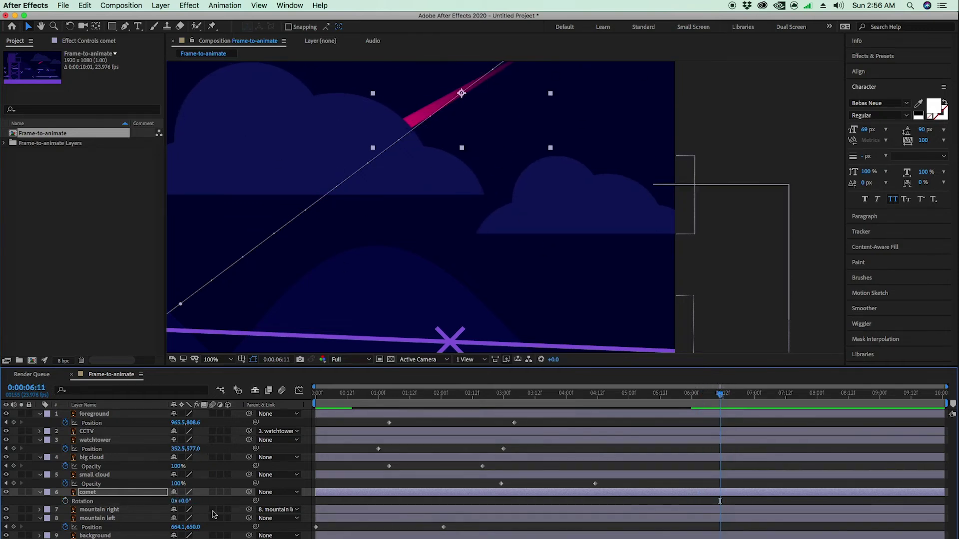
left_click_drag(185, 501, 182, 500)
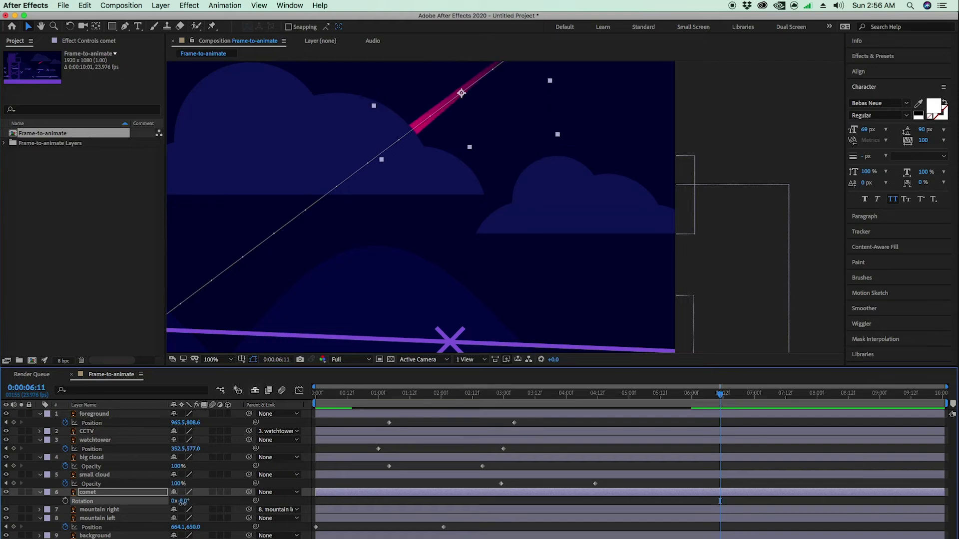
mouse_move(720, 394)
left_mouse_down()
mouse_move(691, 401)
mouse_move(737, 401)
mouse_move(715, 401)
left_mouse_up()
scroll(487, 214, "down", 3)
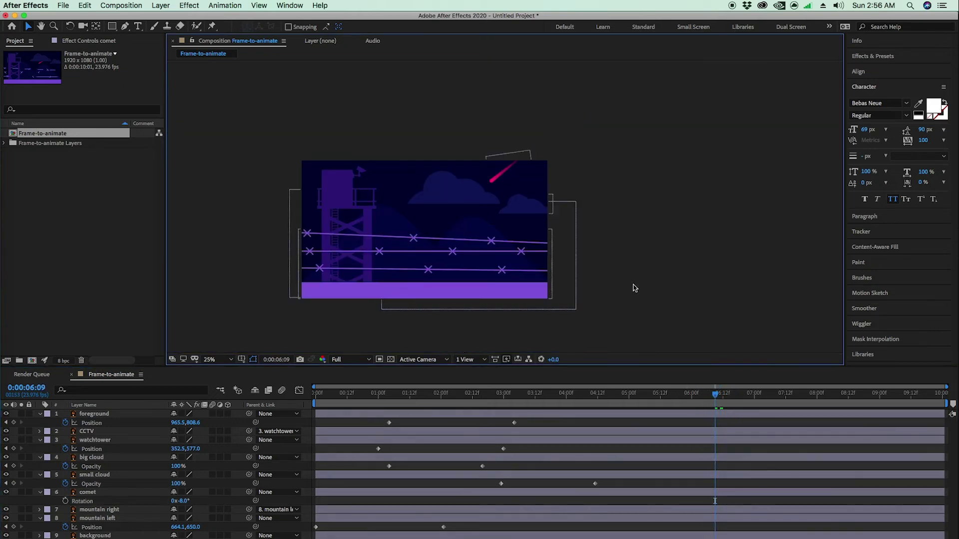
scroll(447, 215, "up", 1)
- Show the comet's position keyframes again and preview its fall from 0:00:06:00
left_click_drag(715, 401, 643, 404)
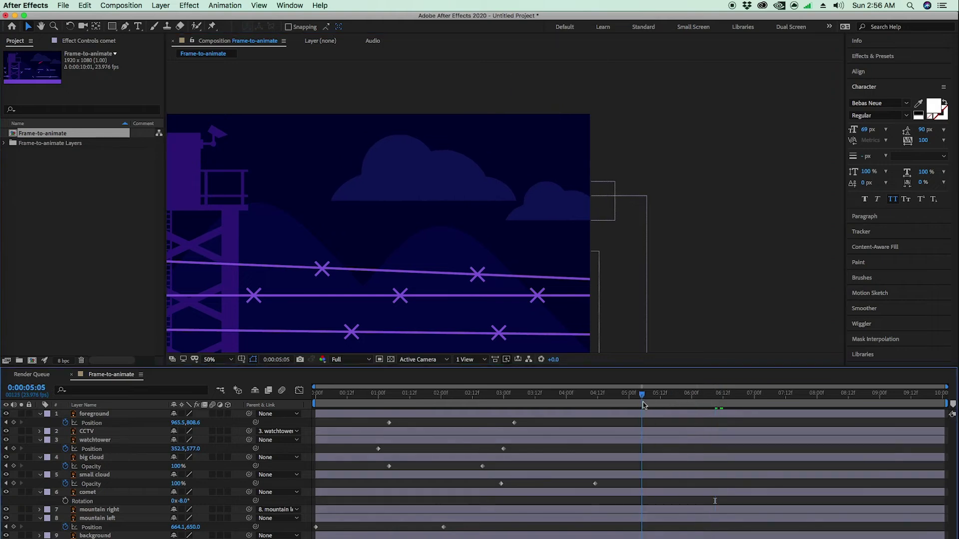
left_click(110, 492)
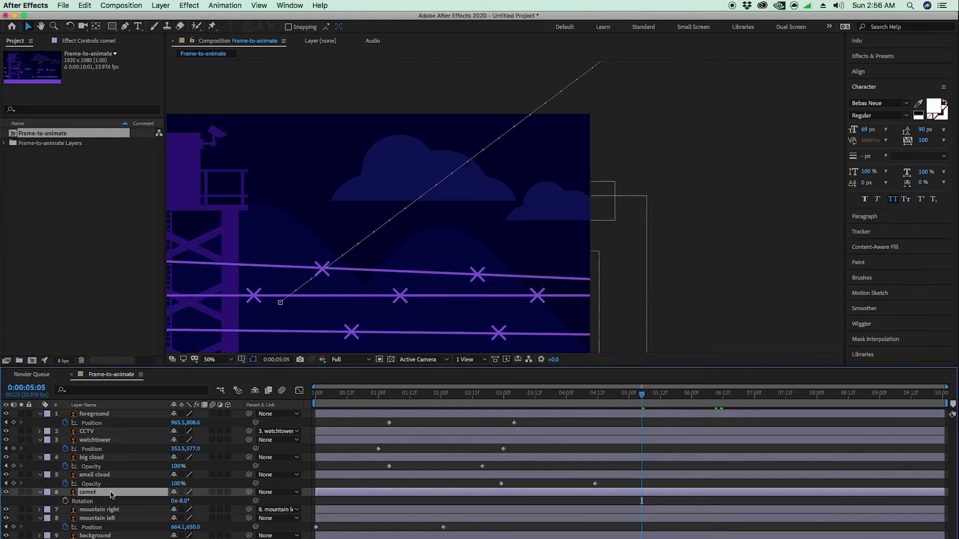
key("p")
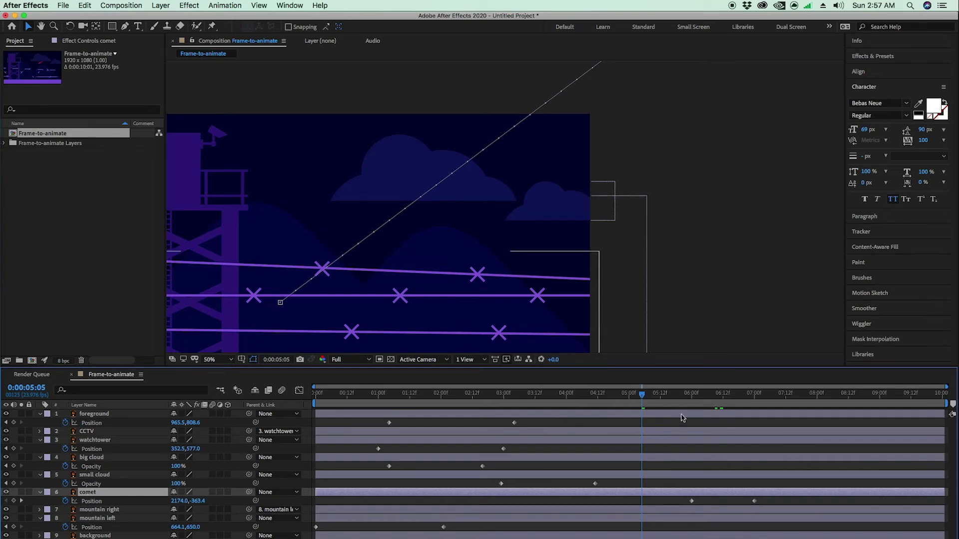
left_click_drag(643, 395, 736, 420)
key("j")
key("space")
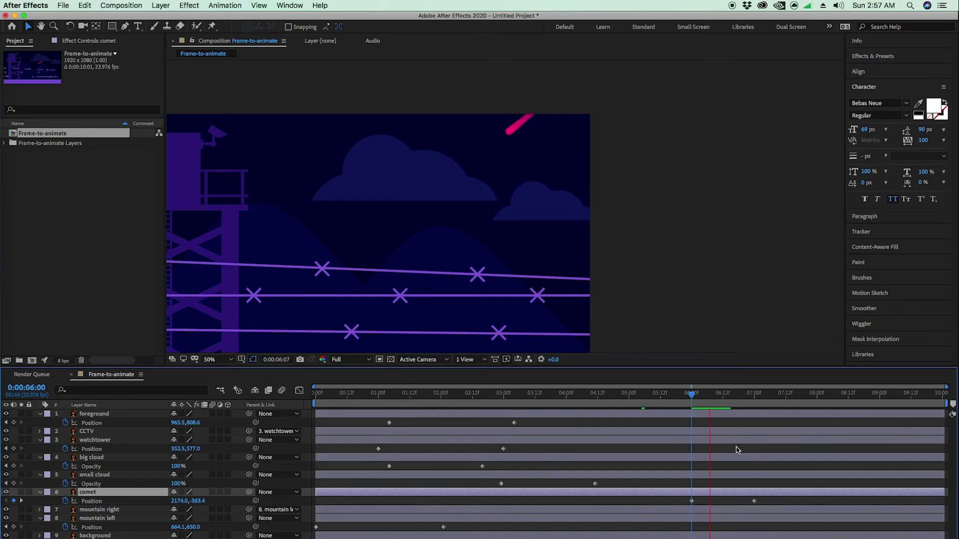
- Speed up the comet by moving its final position keyframe to 0:00:06:13, and preview the fall from 0:00:06:00
left_click(707, 401)
left_click_drag(713, 403, 726, 405)
left_click_drag(754, 502, 726, 505)
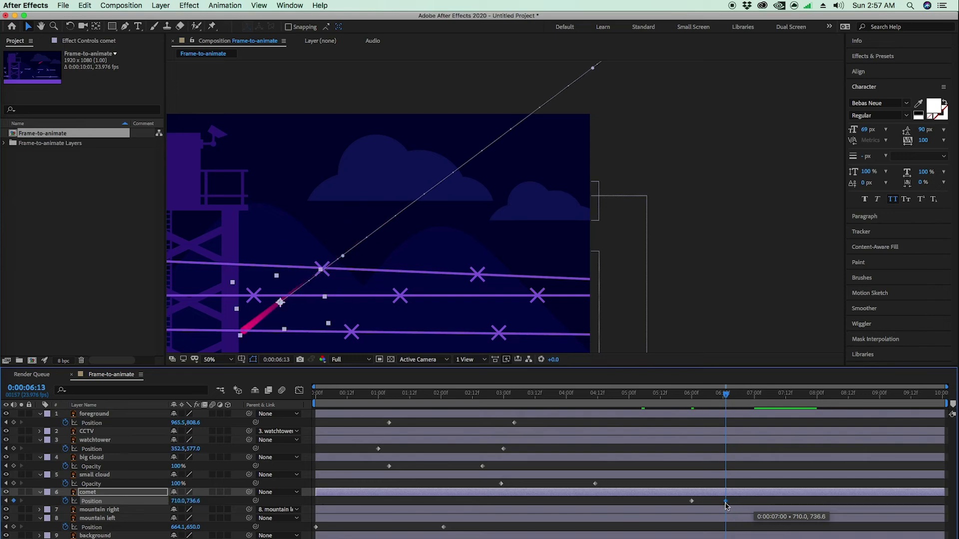
key("j")
key("space")
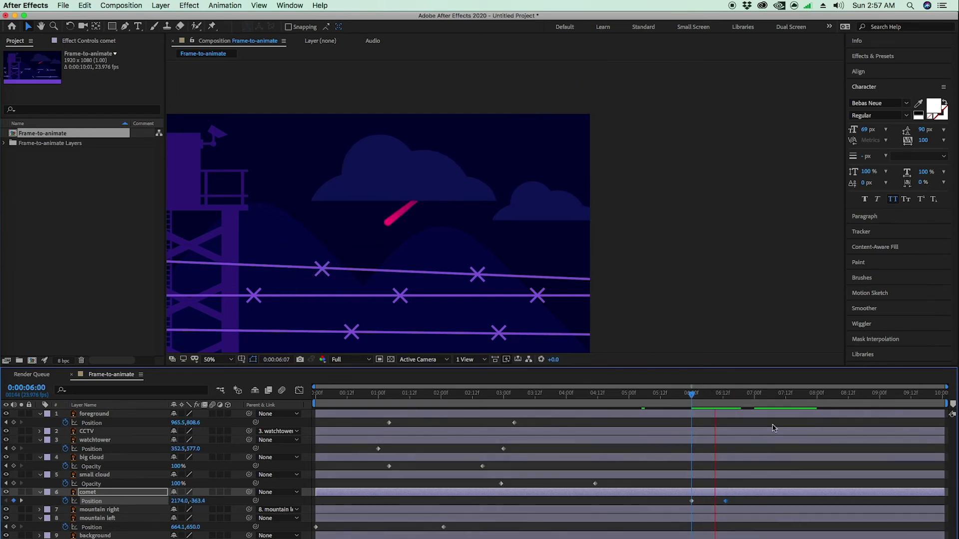
key("space")
- Move the comet layer below the mountain left layer, directly above the background, and preview the whole animation
key("comma")
left_click_drag(756, 395, 699, 452)
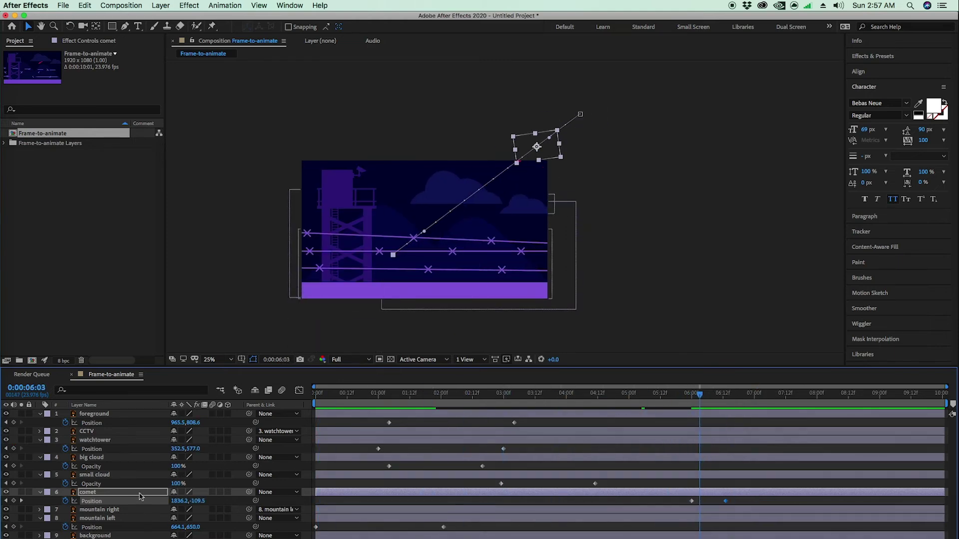
left_click(92, 494)
left_click_drag(92, 494, 93, 533)
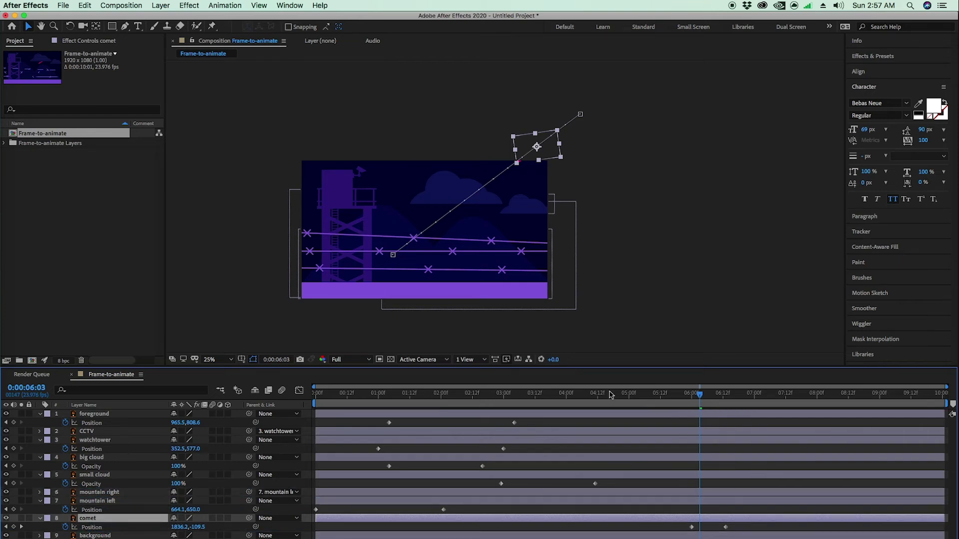
left_click(696, 399)
key("space")
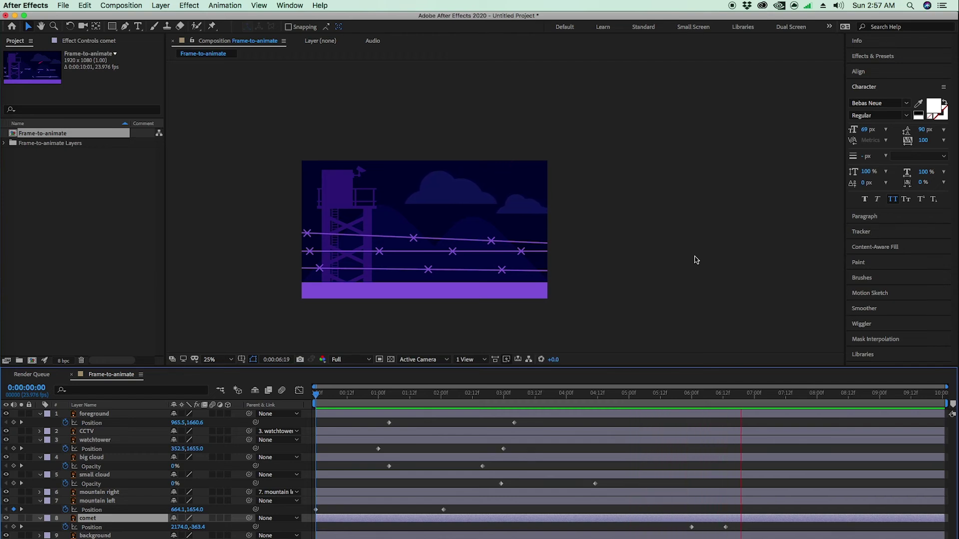
key("space")
left_click_drag(647, 396, 950, 410)
key("Home")
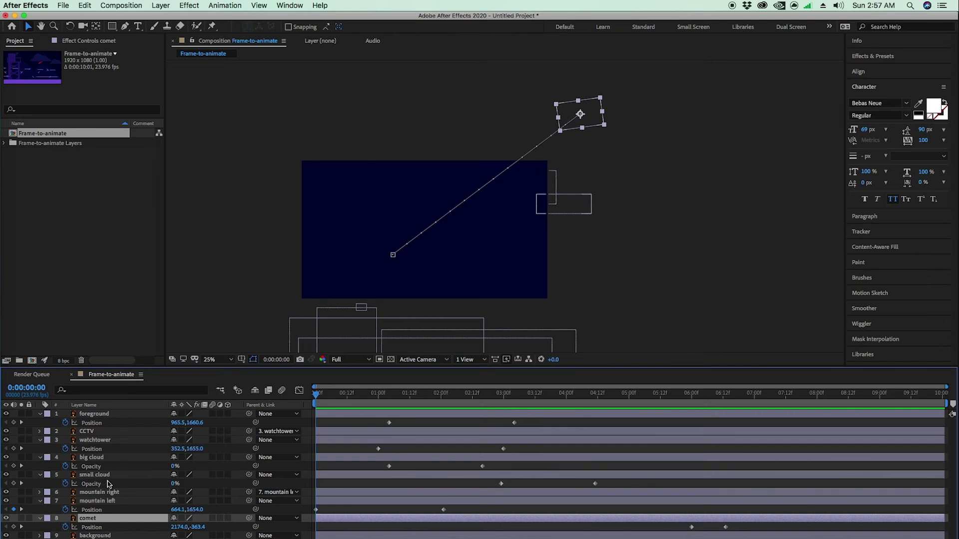
- Select all layers and reveal every keyframed property, including the clouds' position and opacity
key("super+a")
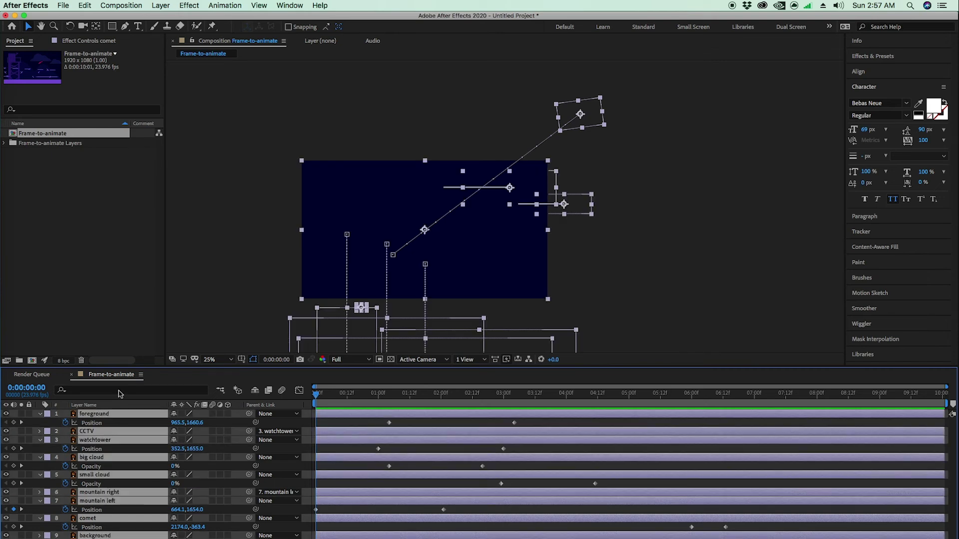
key("u")
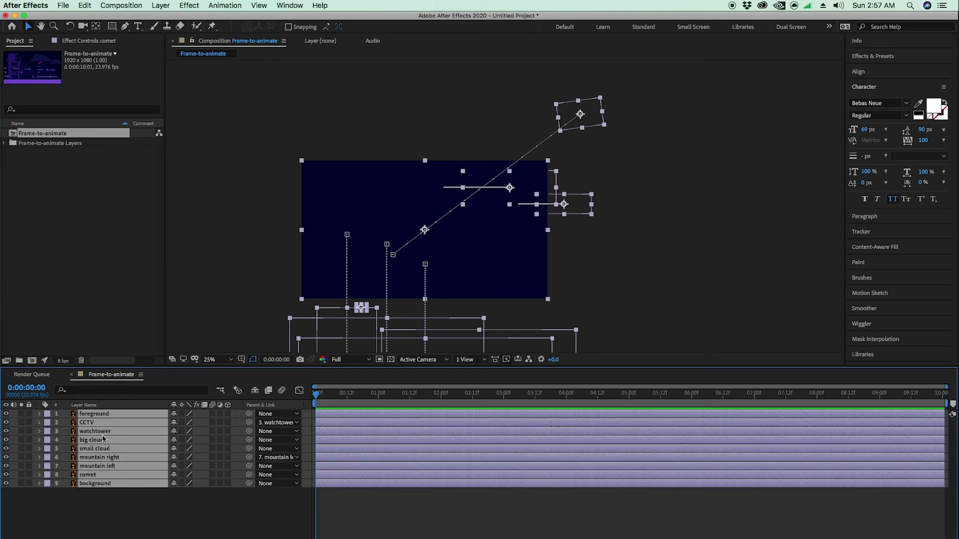
key("u")
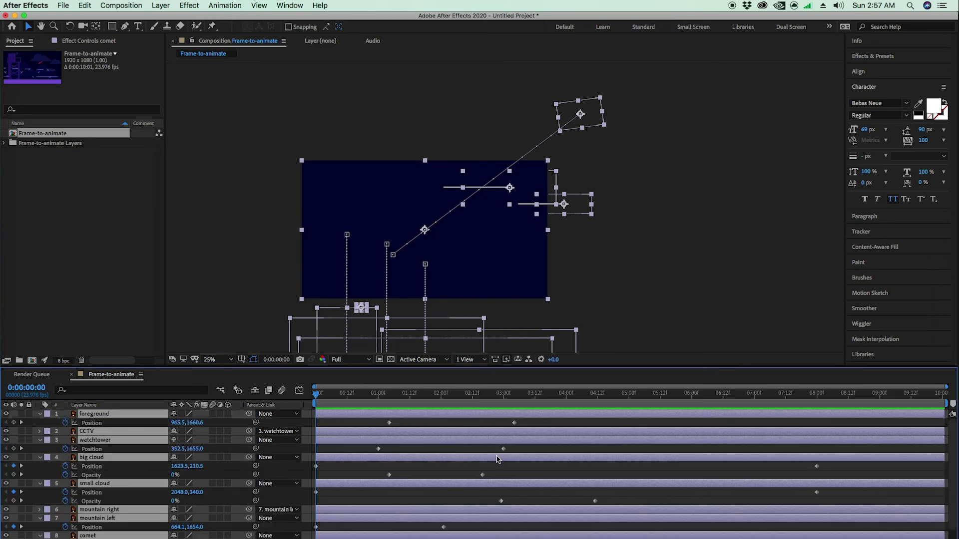
- Select the keyframes of all layers and apply Easy Ease to them
left_click(935, 424)
left_click_drag(939, 422, 280, 538)
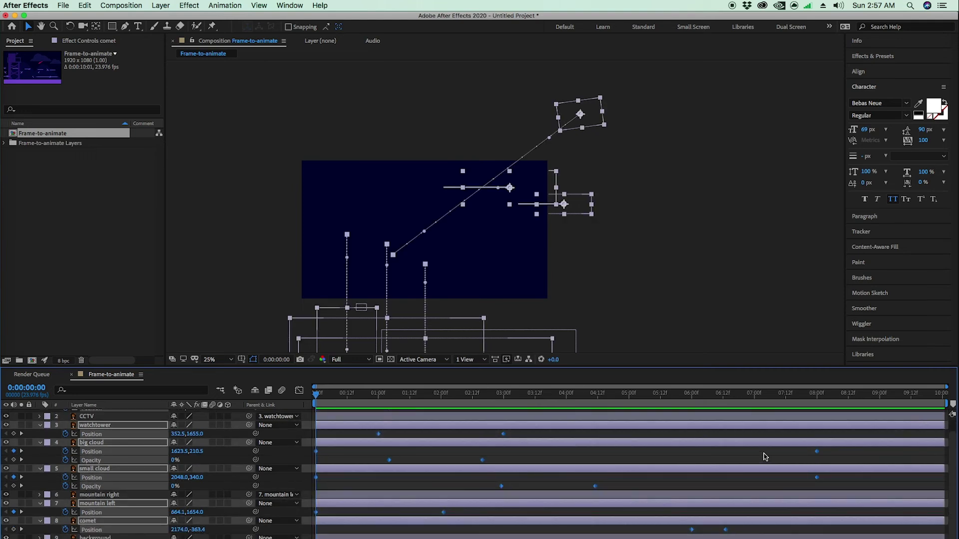
key("F9")
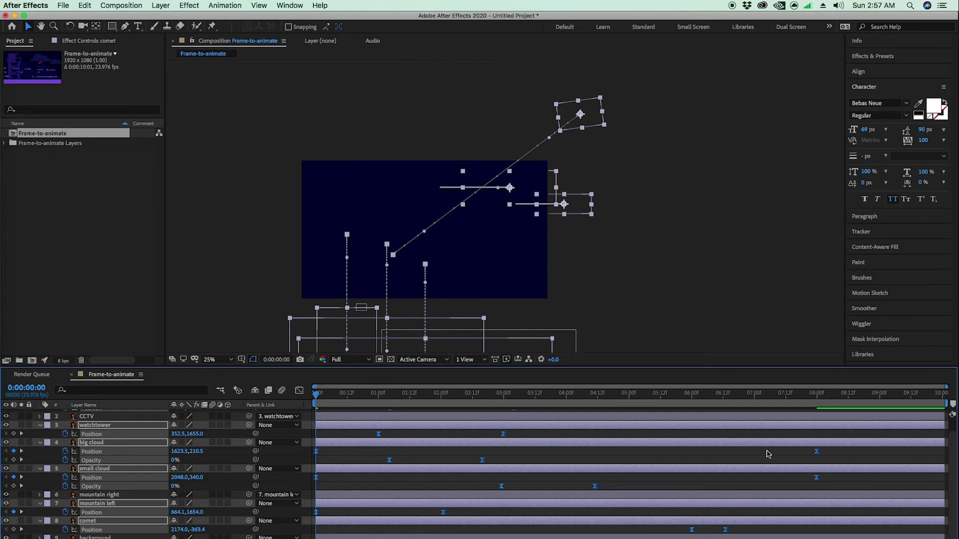
key("super+z")
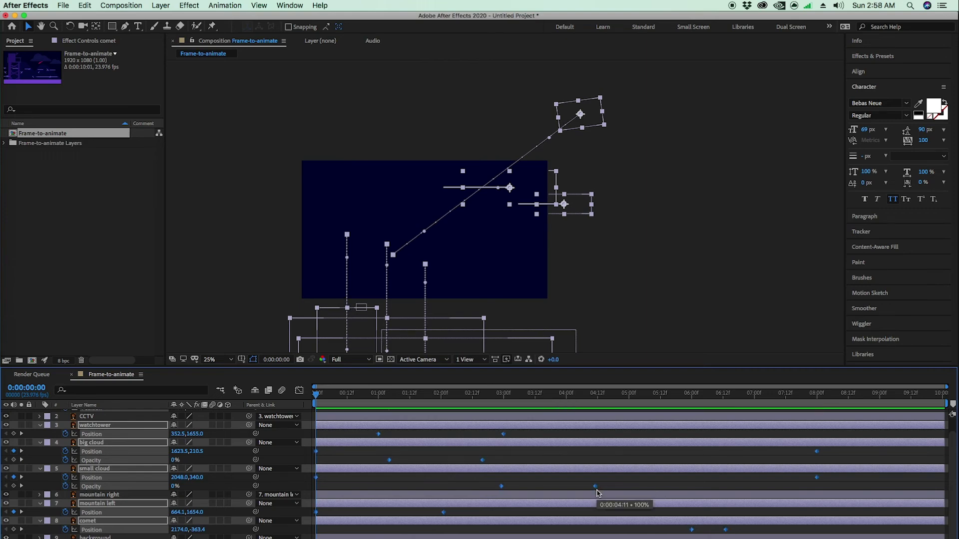
key("F9")
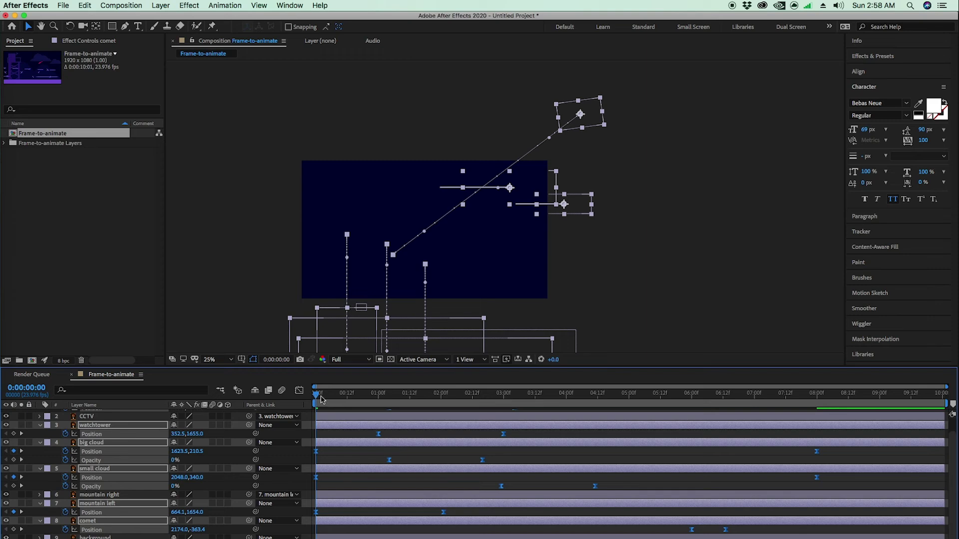
- Deselect the keyframes and preview the eased animation from the beginning
left_click(409, 453)
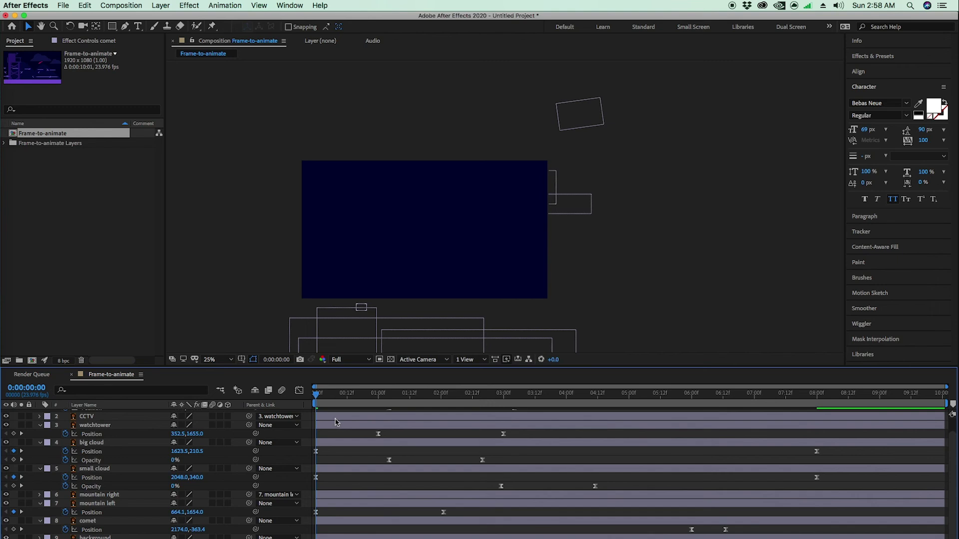
key("space")
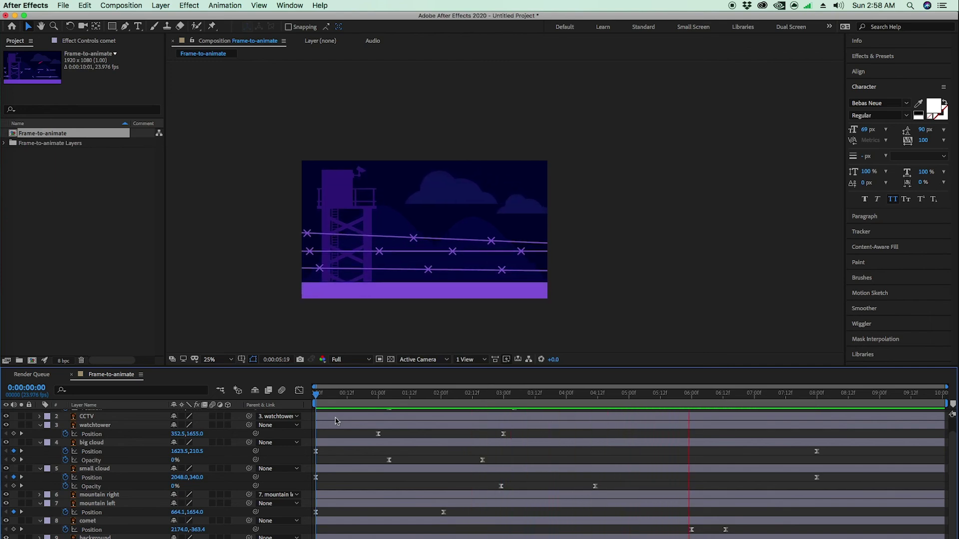
mouse_move(945, 401)
left_mouse_down()
mouse_move(756, 401)
mouse_move(945, 402)
left_mouse_up()
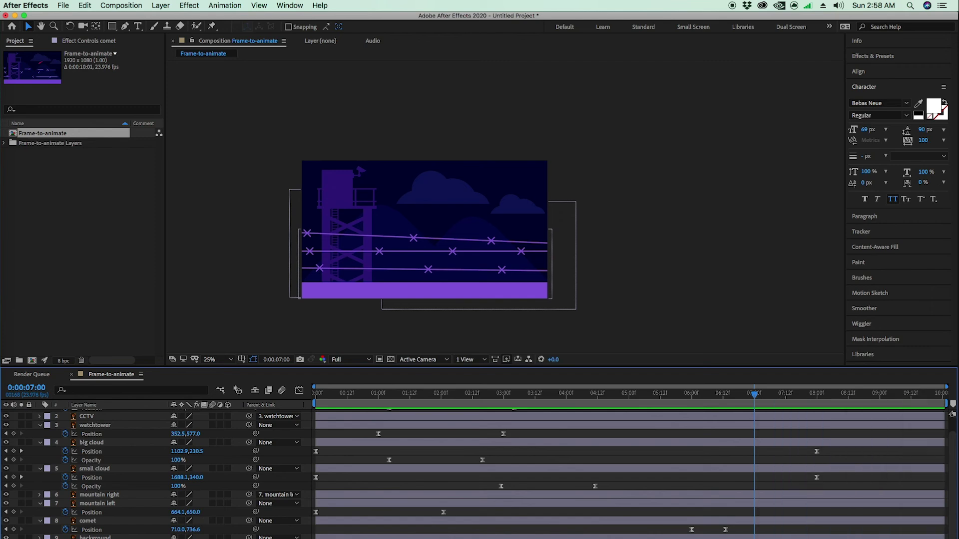
key("Home")
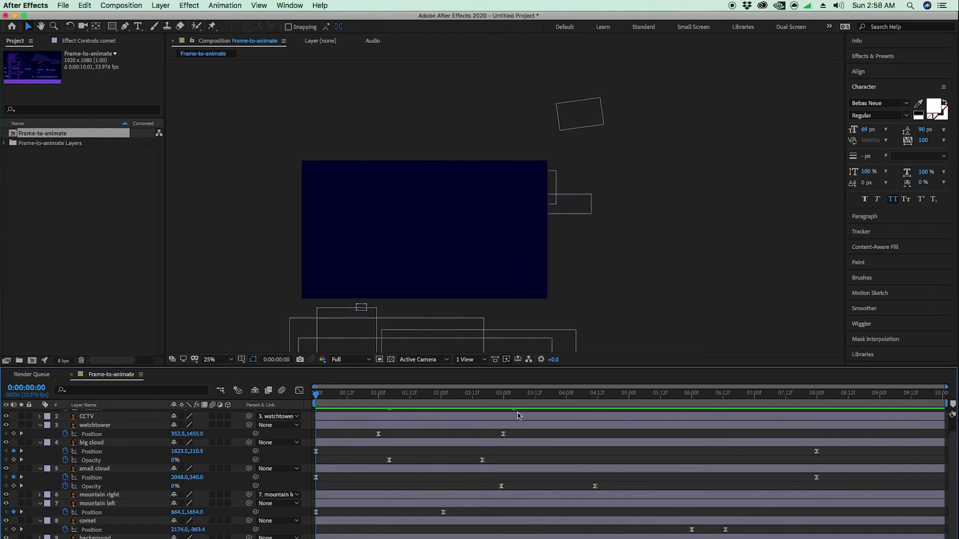
- End the work area at 0:00:07:00 and trim the composition to the work area
left_click(754, 399)
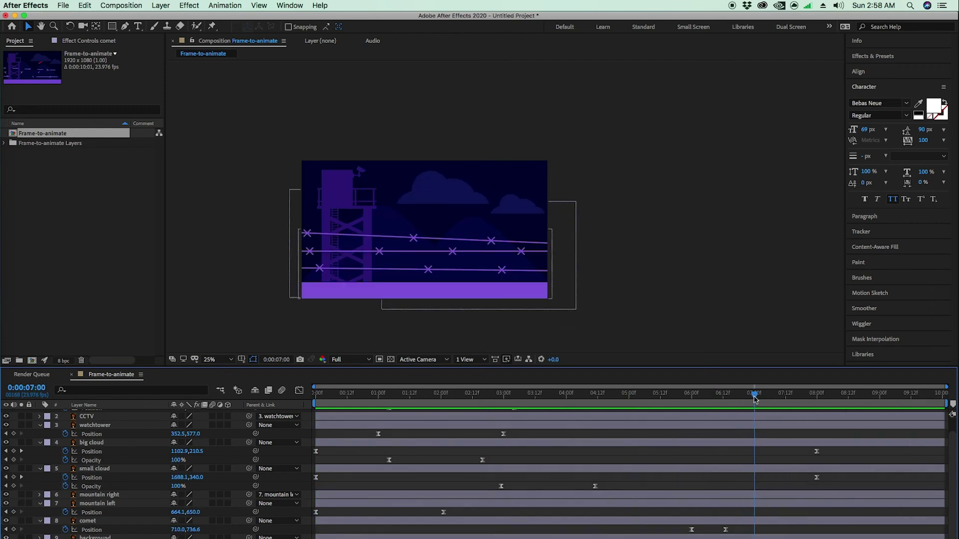
key("n")
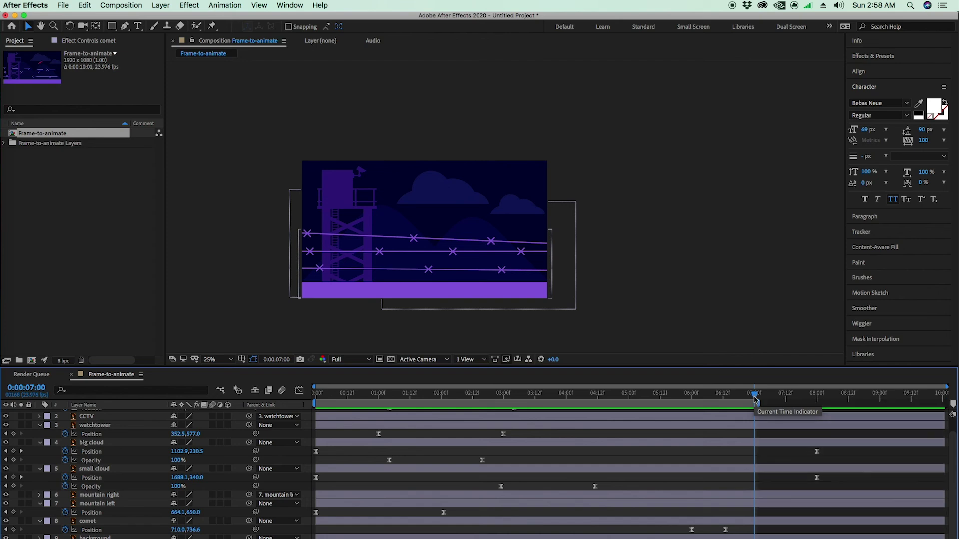
left_click(757, 402)
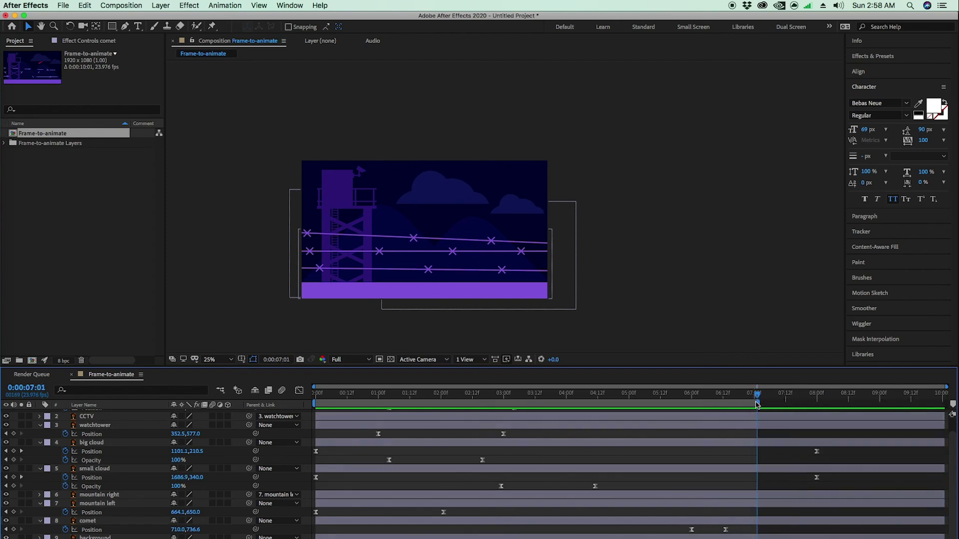
right_click(739, 406)
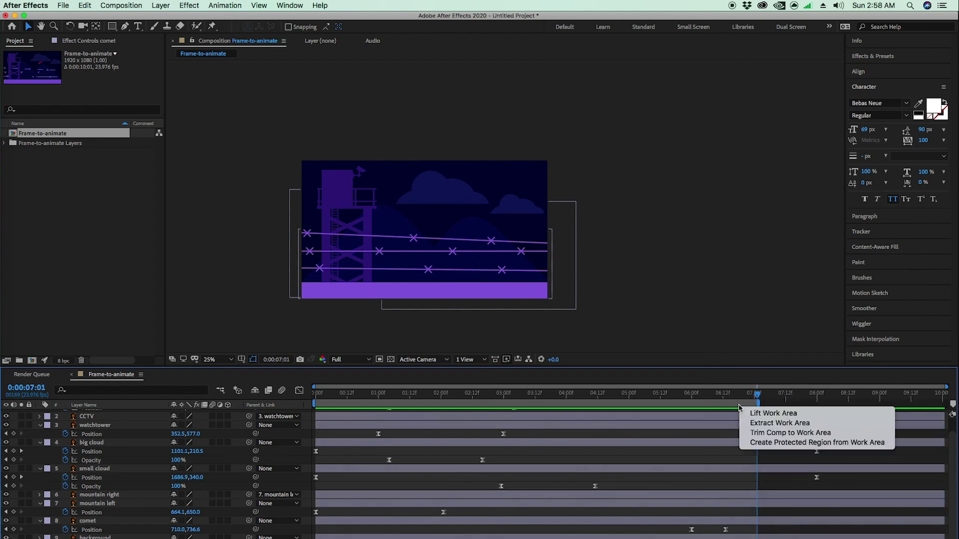
left_click(797, 435)
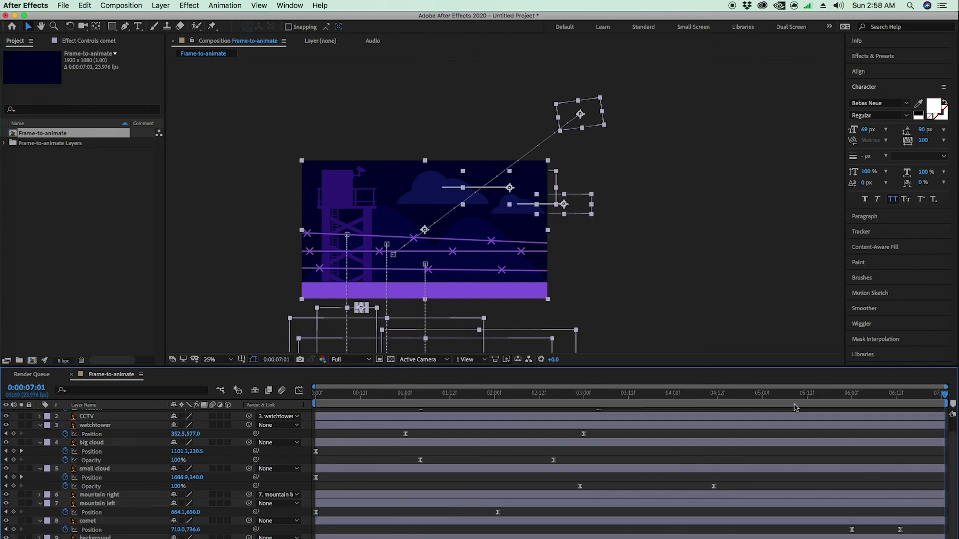
- Review the trimmed animation from the beginning by scrubbing and playing it back
left_click_drag(779, 394, 310, 394)
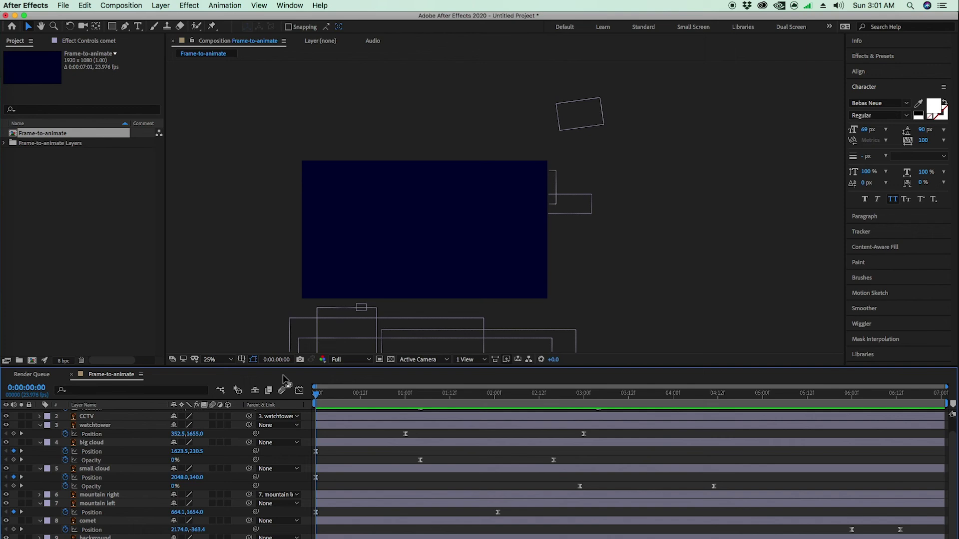
left_click_drag(317, 395, 516, 417)
key("space")
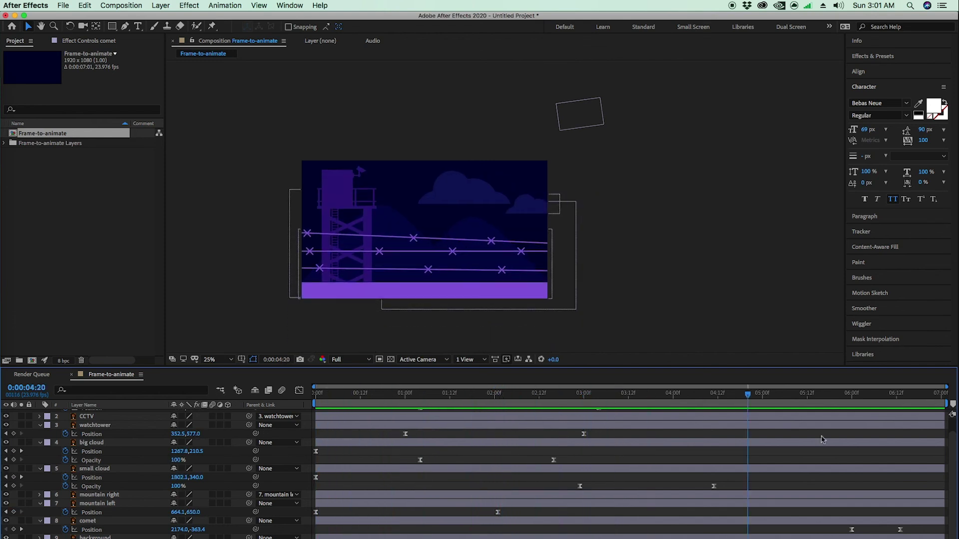
key("space")
left_click_drag(316, 452, 501, 438)
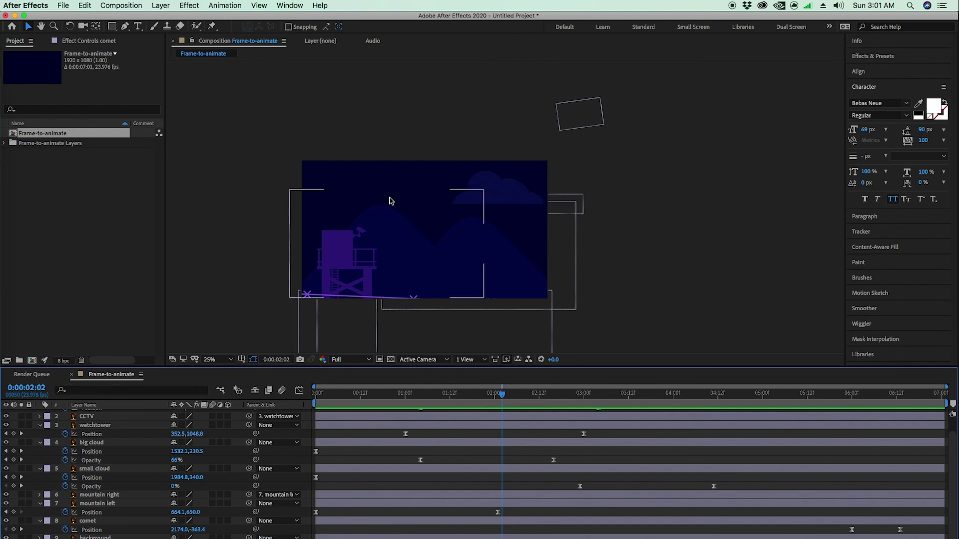
- Add the Frame-to-animate composition to the render queue
left_click(63, 5)
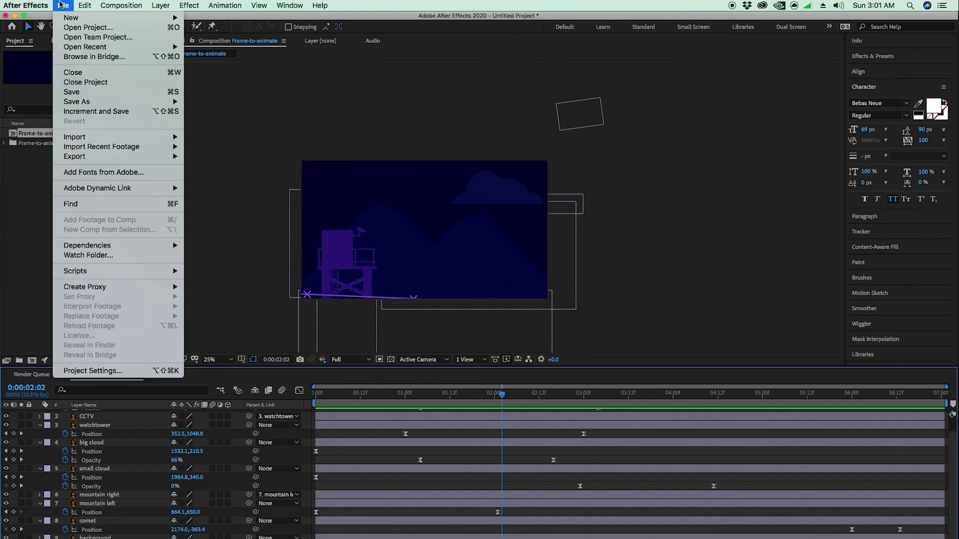
mouse_move(116, 156)
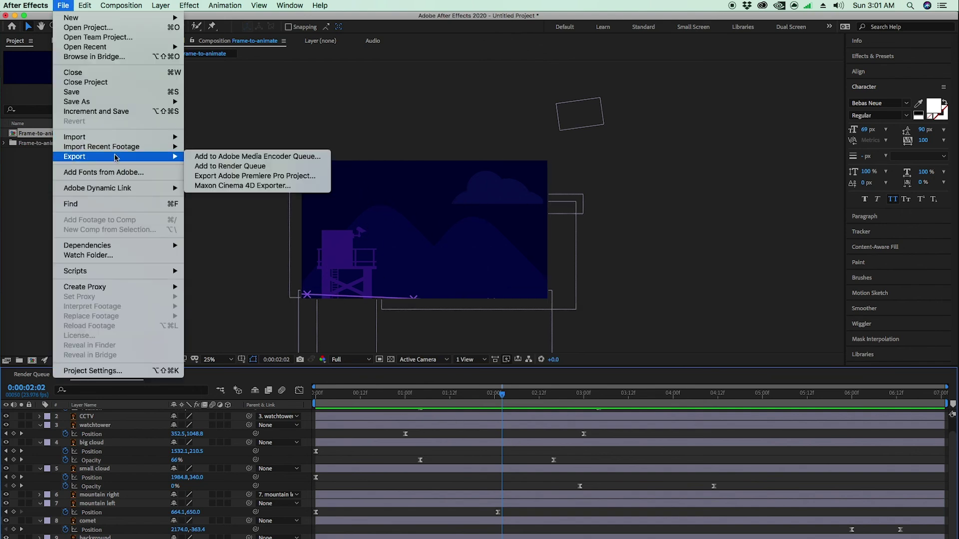
left_click(245, 169)
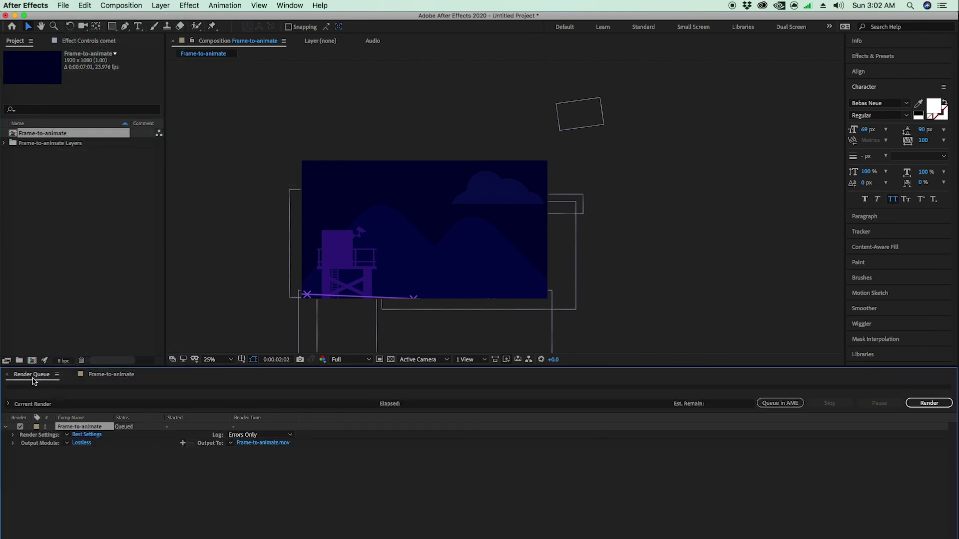
- Check the queued composition's render settings, output module and output file destination without changing them
left_click(86, 434)
left_click(558, 413)
left_click(80, 443)
left_click(546, 444)
left_click(280, 443)
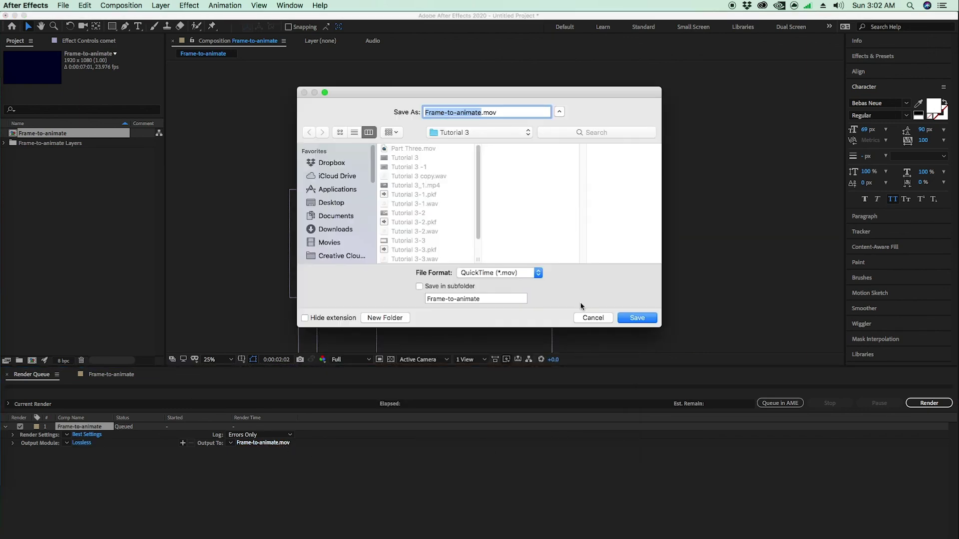
left_click(592, 322)
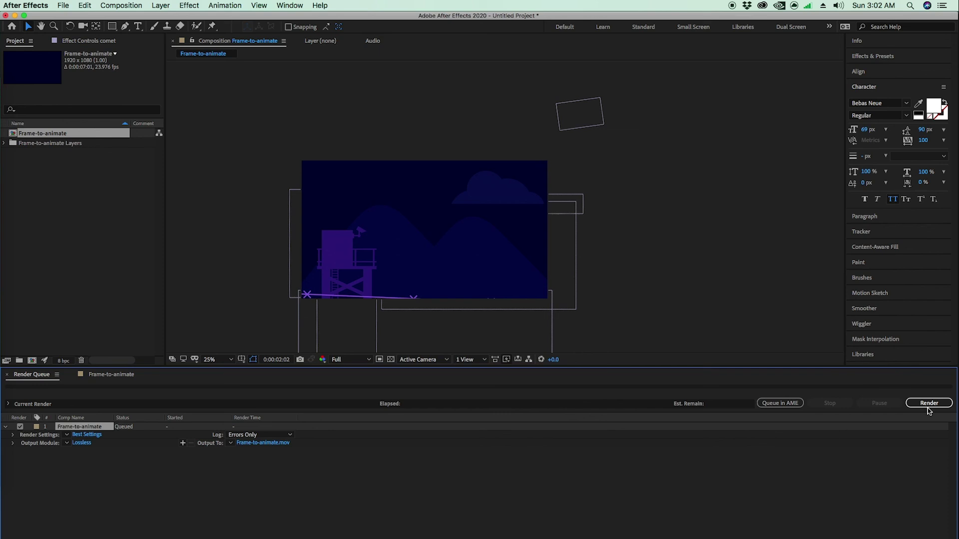
- Remove the Frame-to-animate item from the render queue
left_click(925, 403)
key("Delete")
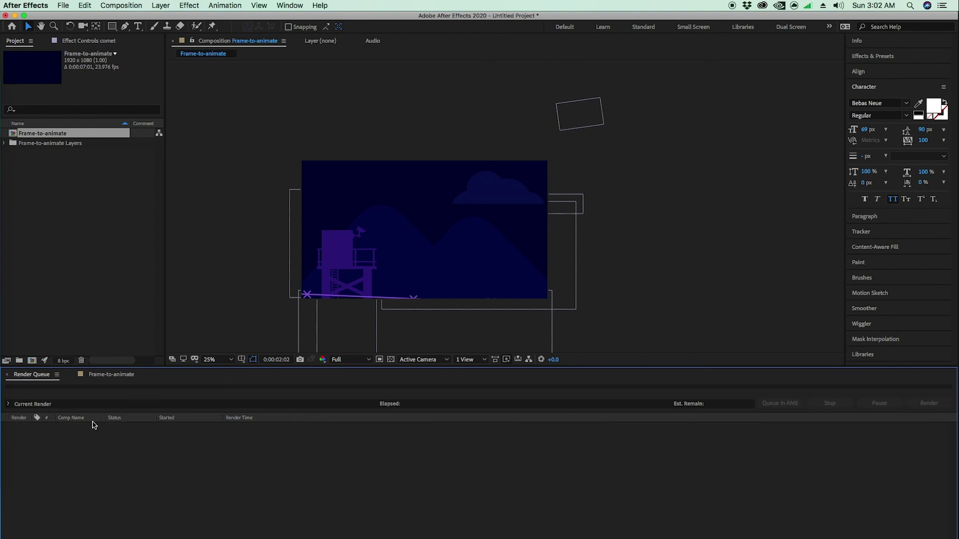
- Queue the Frame-to-animate composition again and render it to Frame-to-animate.mov with Best Settings and the Lossless output module
left_click(110, 375)
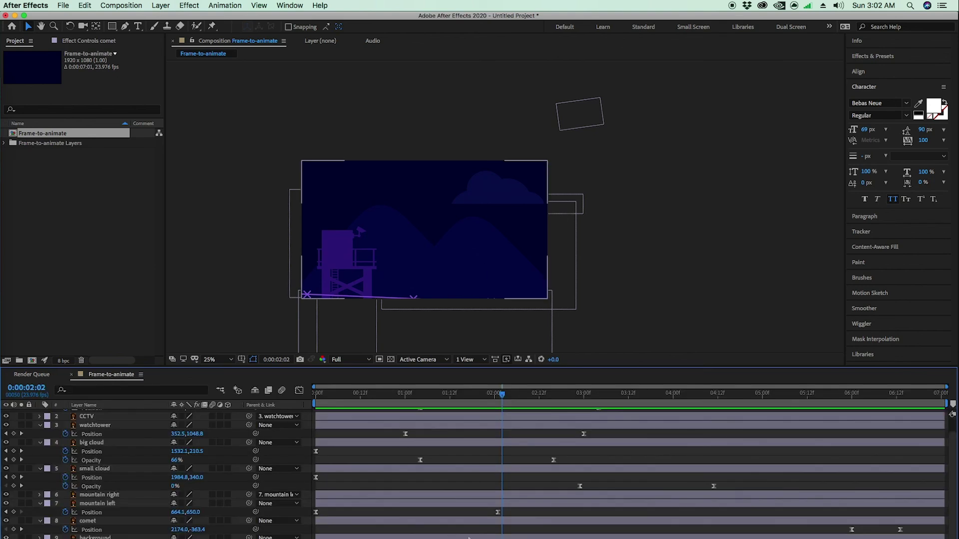
key("ctrl+m")
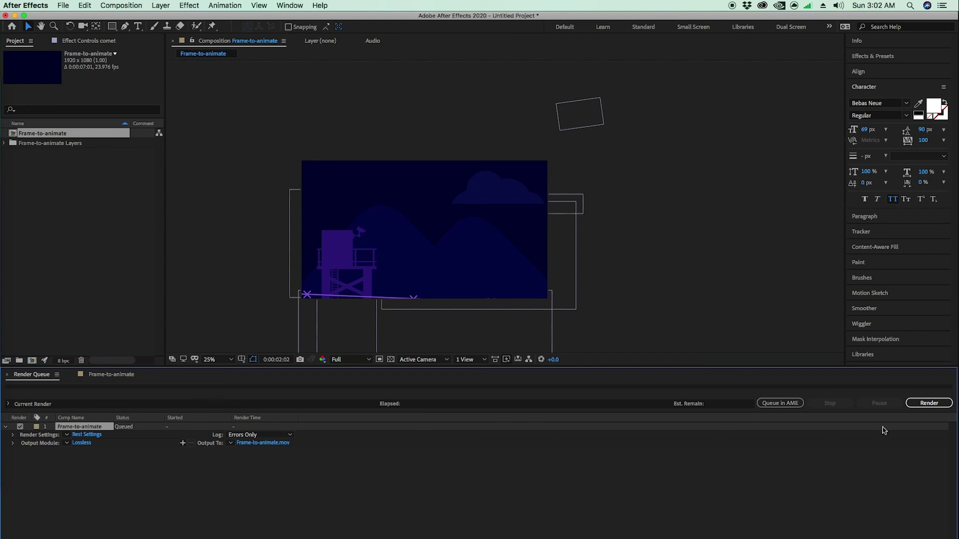
left_click(926, 404)
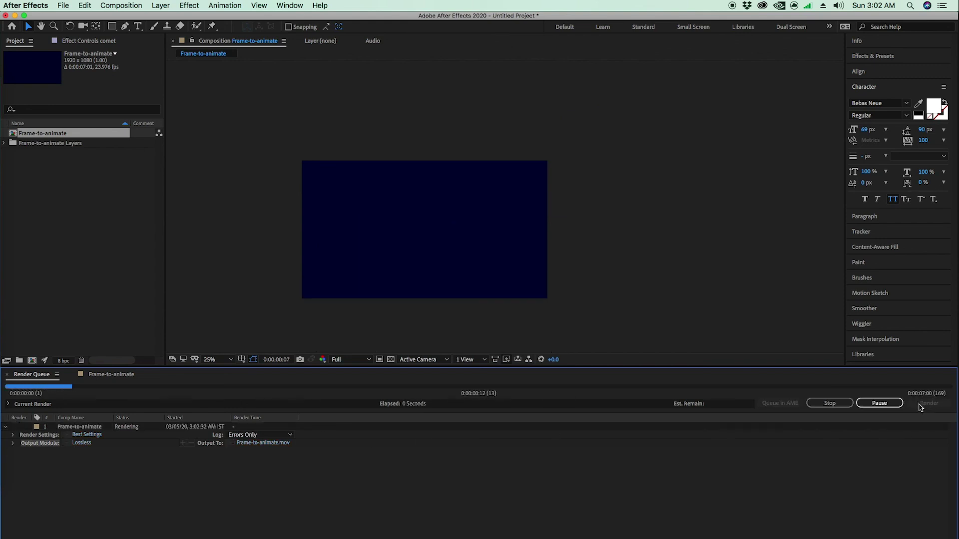